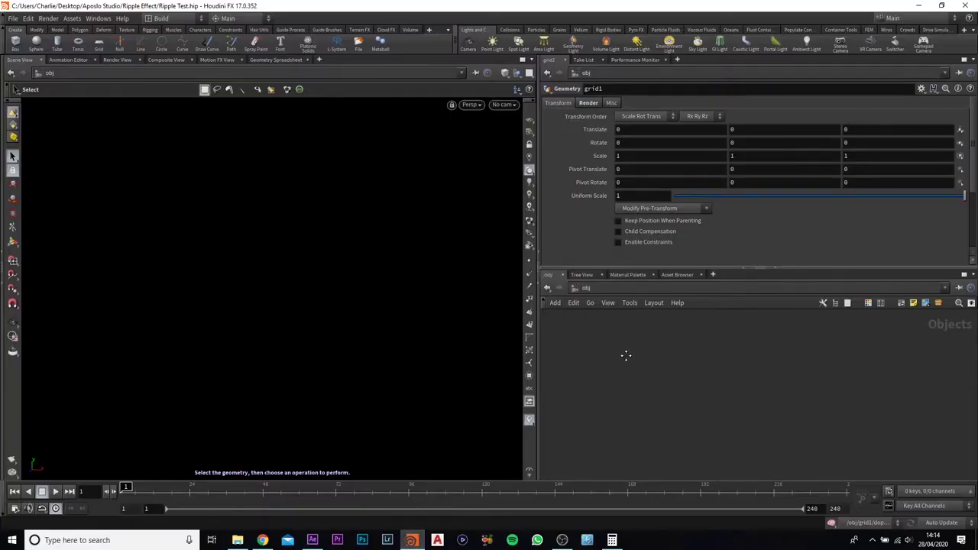
# Step: Create a Grid object in the scene's object network
pyautogui.press('Tab')
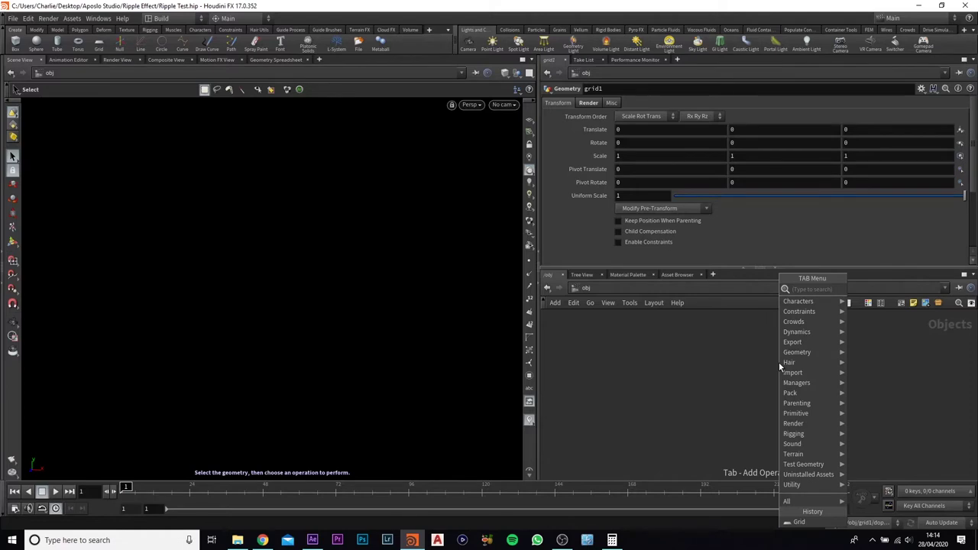
pyautogui.write('grid')
pyautogui.press('Return')
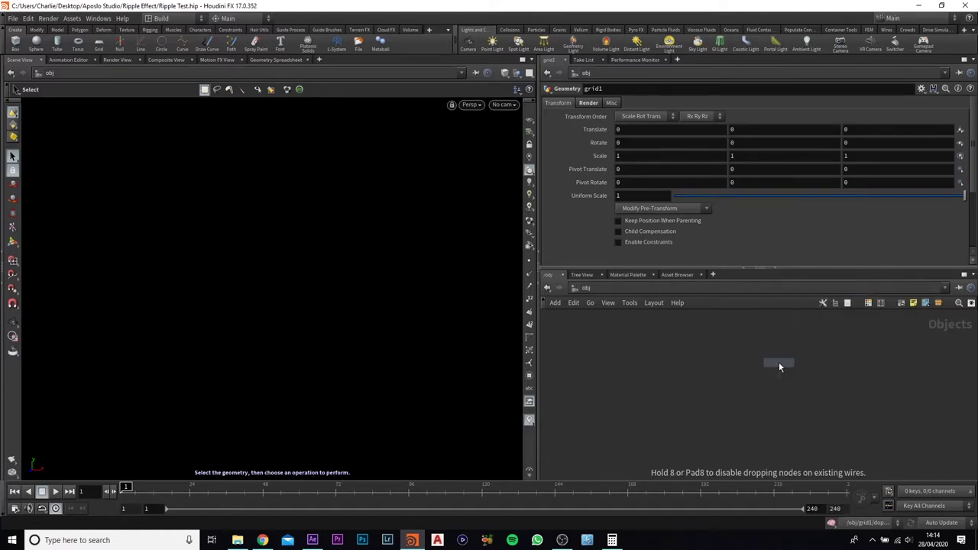
pyautogui.click(779, 365)
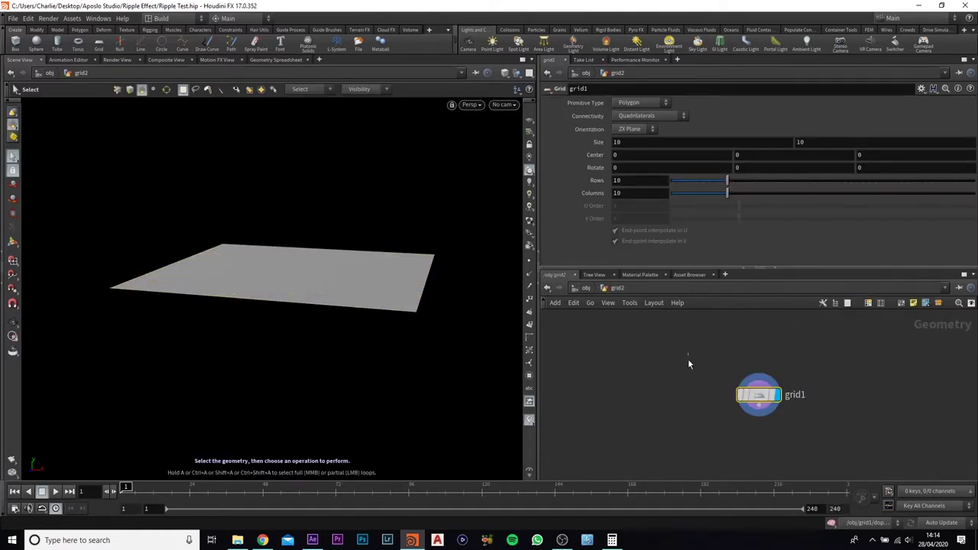
# Step: Set the grid's rows and columns to 500 each
pyautogui.click(632, 179)
pyautogui.write('500')
pyautogui.press('Tab')
pyautogui.write('500')
pyautogui.press('Return')
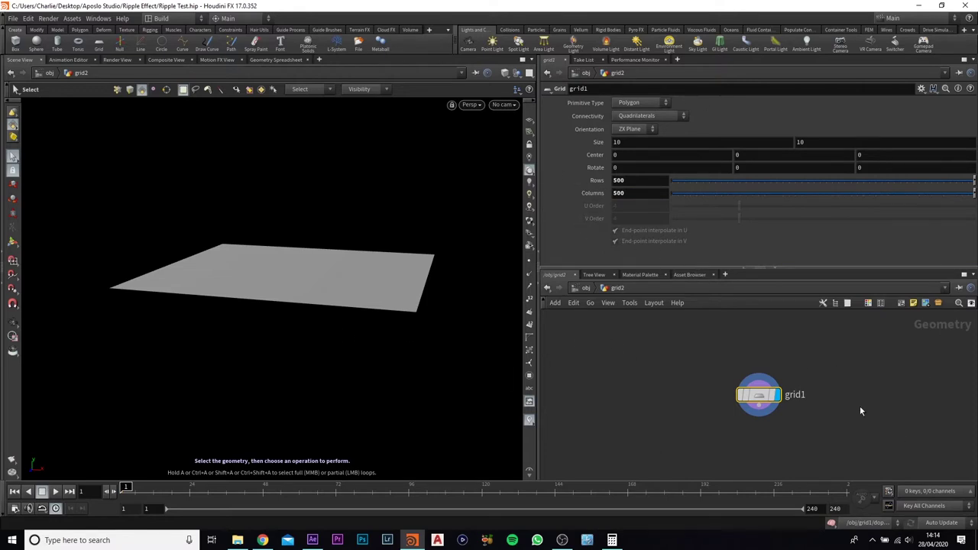
# Step: Add a Transform node wired below grid1, align it under the grid and make it the displayed node
pyautogui.moveTo(711, 358); pyautogui.dragTo(703, 354, button='middle')
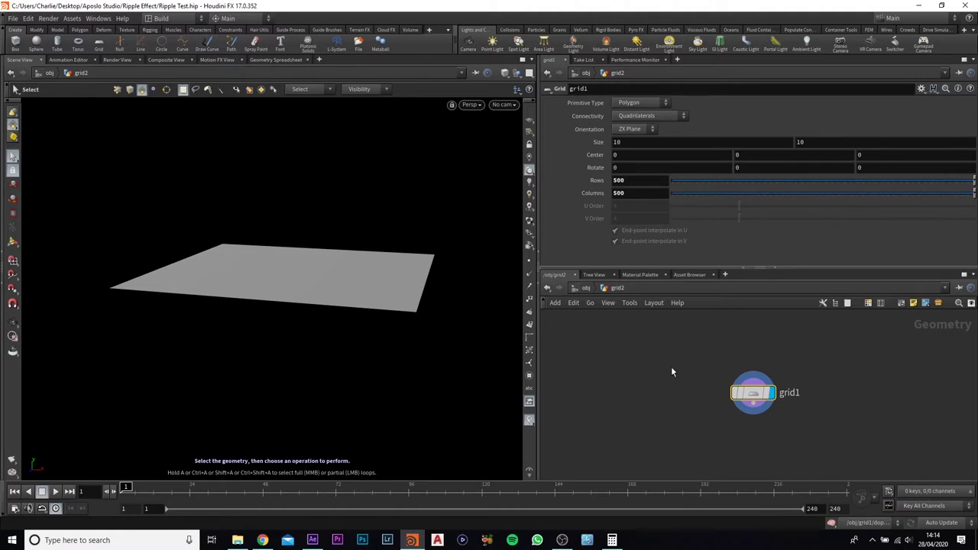
pyautogui.moveTo(726, 386); pyautogui.dragTo(686, 369, button='middle')
pyautogui.moveTo(788, 413); pyautogui.dragTo(720, 381, button='middle')
pyautogui.click(643, 355)
pyautogui.press('Tab')
pyautogui.write('tran')
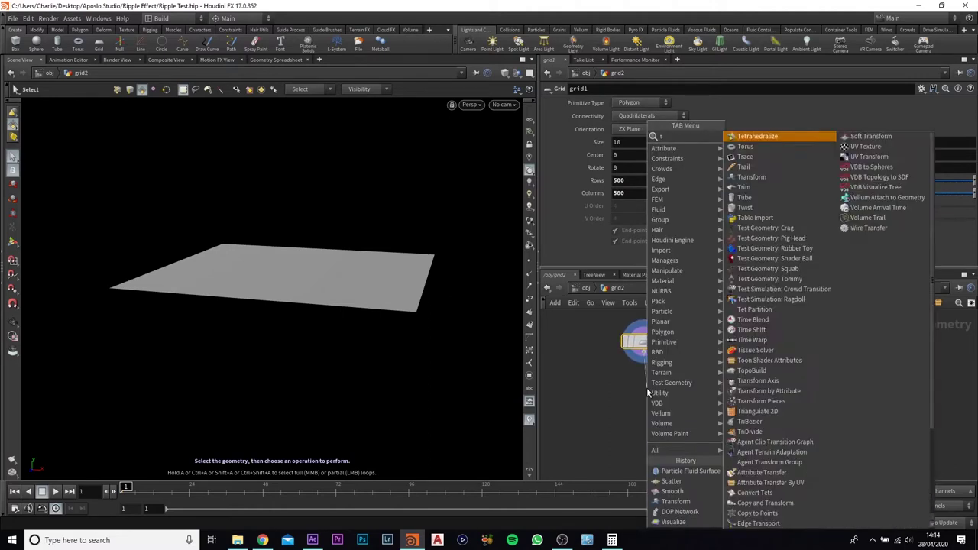
pyautogui.press('Return')
pyautogui.click(647, 389)
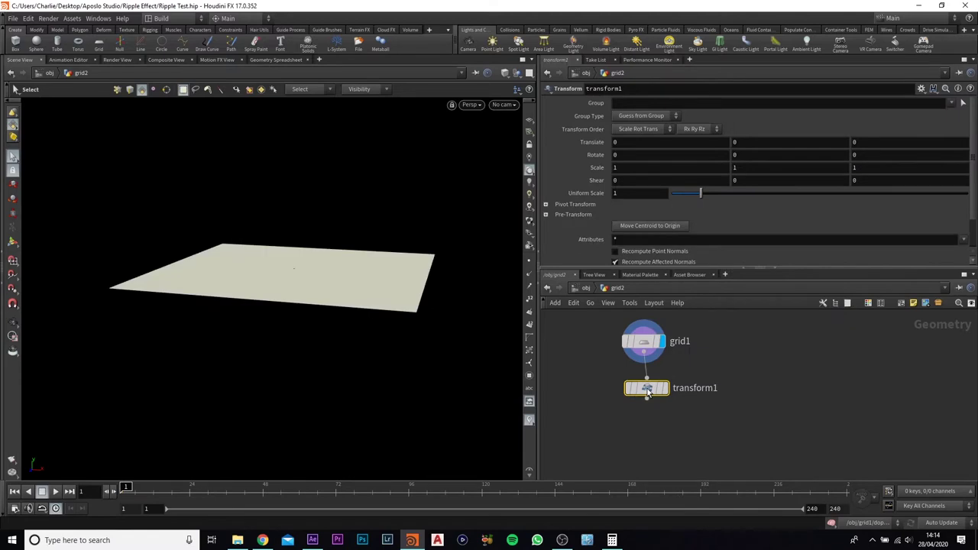
pyautogui.click(663, 389)
pyautogui.moveTo(648, 390); pyautogui.dragTo(646, 383)
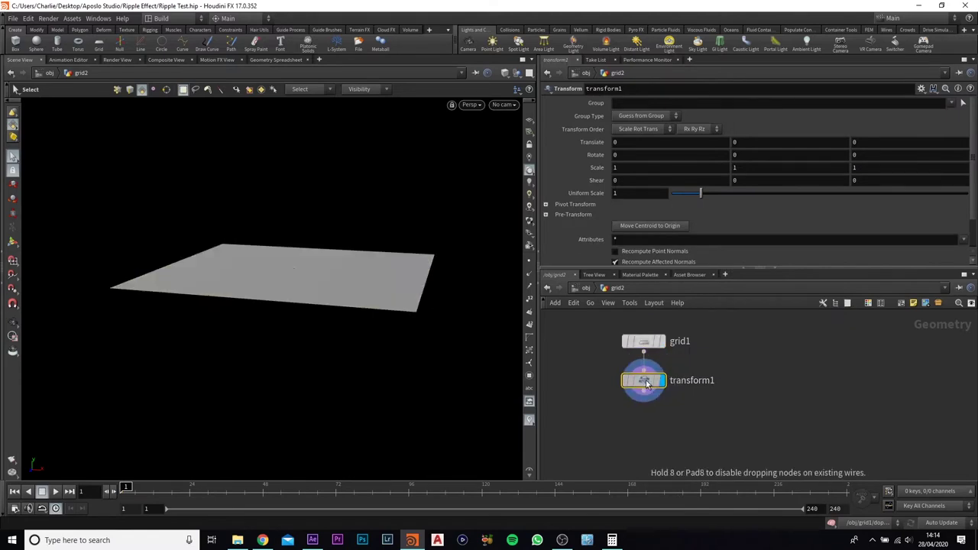
# Step: Add a Scatter node branching from the output of transform1, placed below and to its right
pyautogui.click(644, 396)
pyautogui.press('Tab')
pyautogui.write('sc')
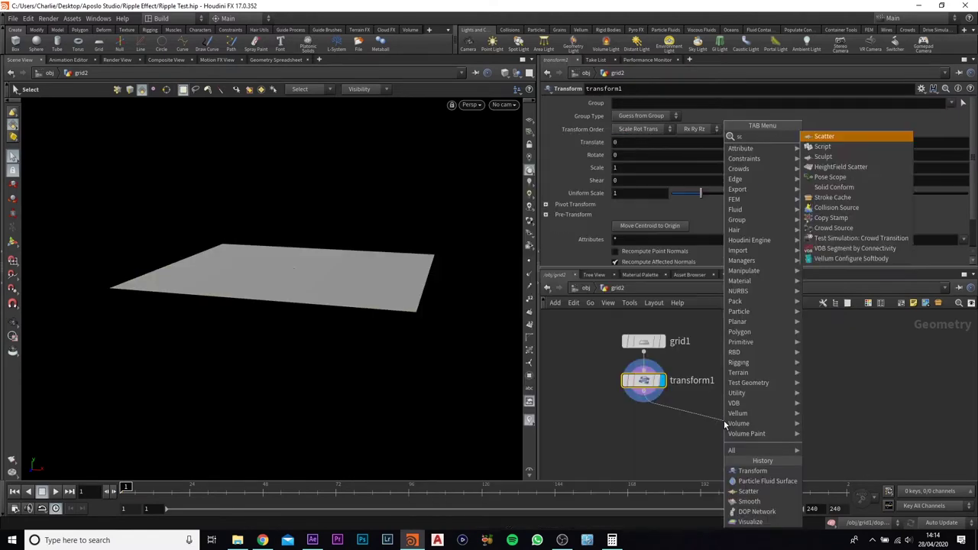
pyautogui.press('Return')
pyautogui.moveTo(725, 425); pyautogui.dragTo(743, 438)
pyautogui.moveTo(728, 457); pyautogui.dragTo(769, 429, button='middle')
pyautogui.moveTo(858, 377); pyautogui.dragTo(819, 421)
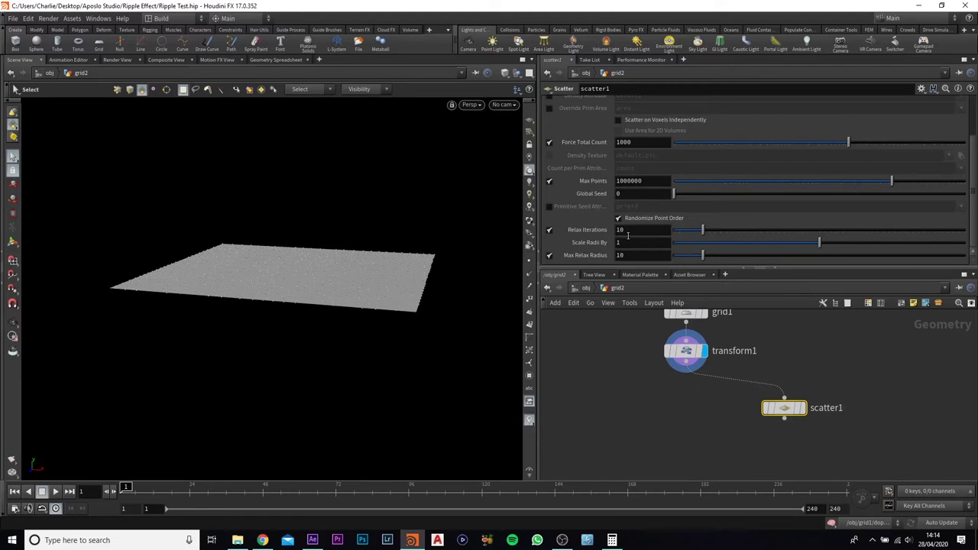
# Step: Set the Scatter node's Global Seed to the expression $F
pyautogui.click(658, 193)
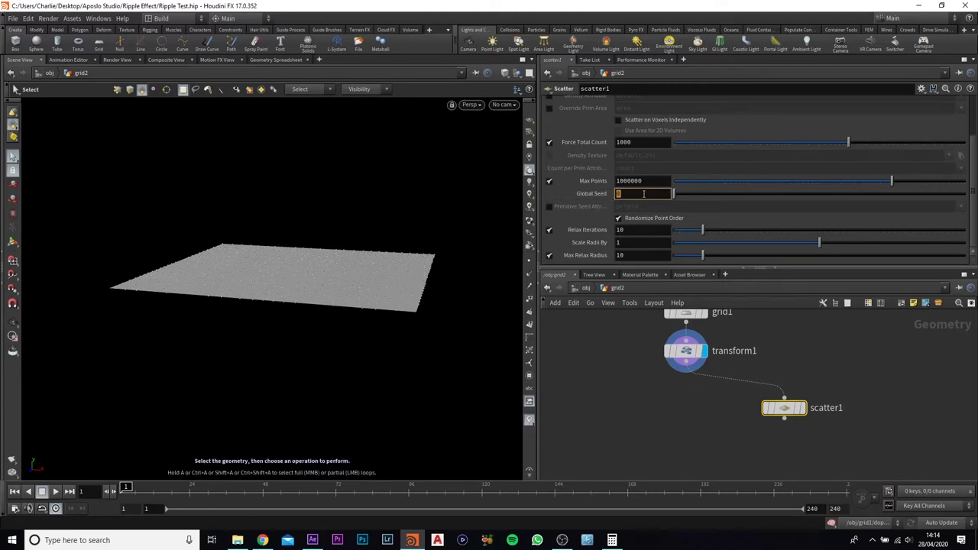
pyautogui.write('$F')
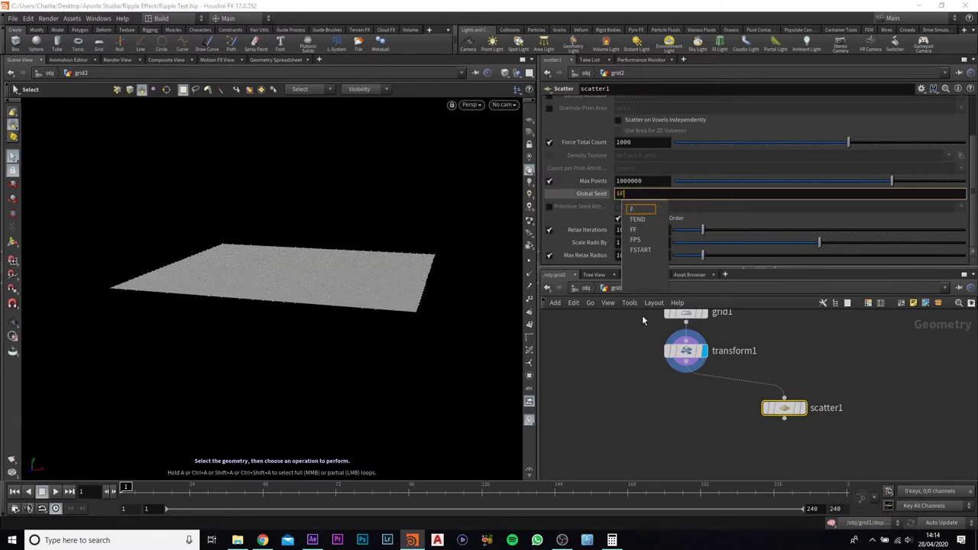
pyautogui.press('Return')
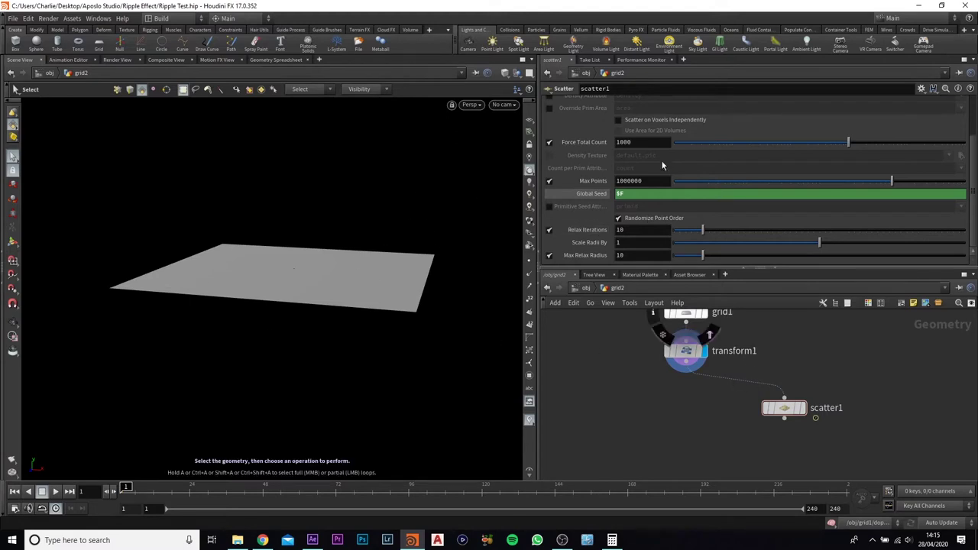
# Step: Replace the Scatter node's Force Total Count with the expression (rand($FF)*5)
pyautogui.click(625, 142)
pyautogui.press('BackSpace')
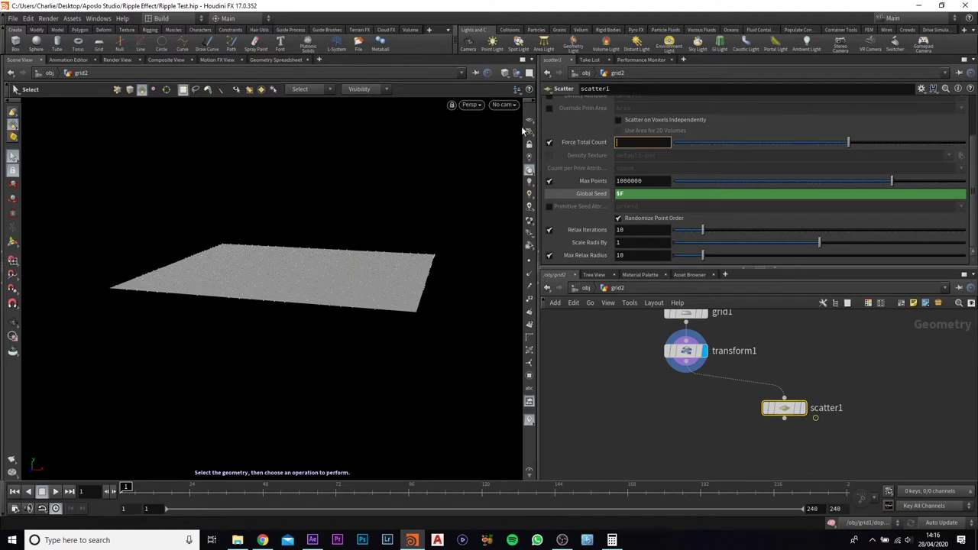
pyautogui.write('(')
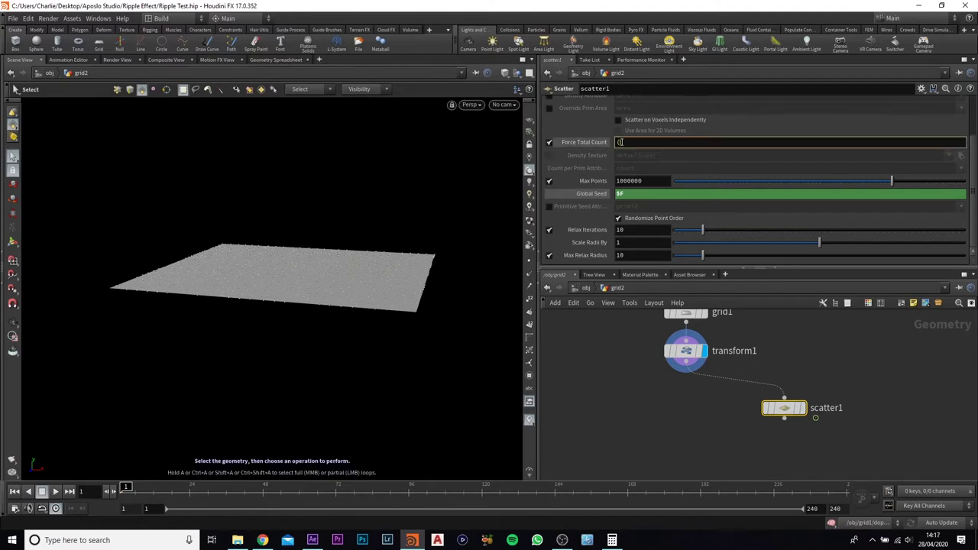
pyautogui.write('rand')
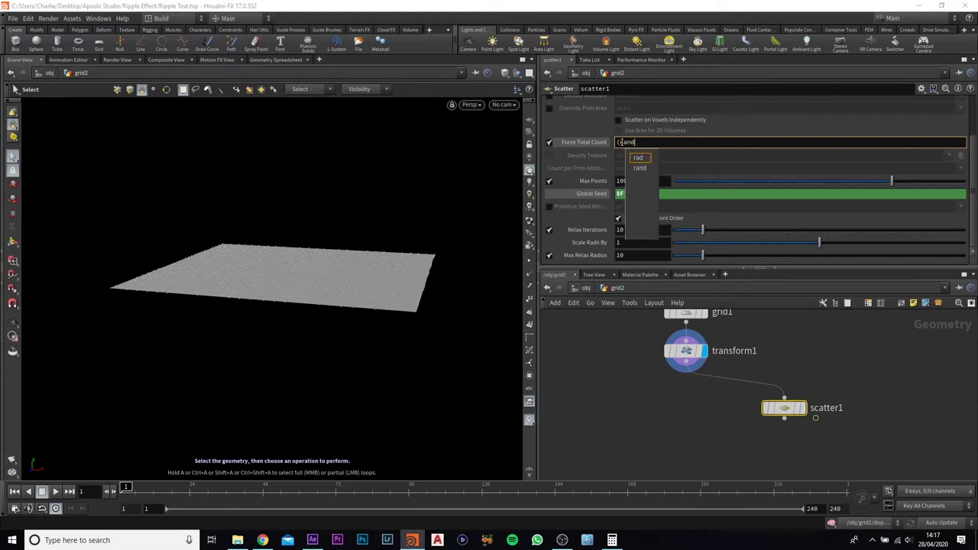
pyautogui.write('(')
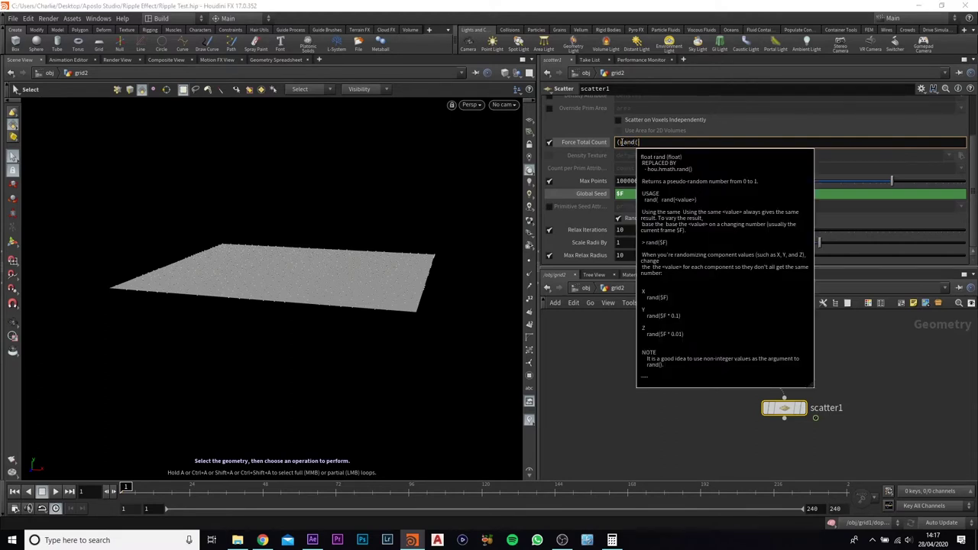
pyautogui.write('$FF')
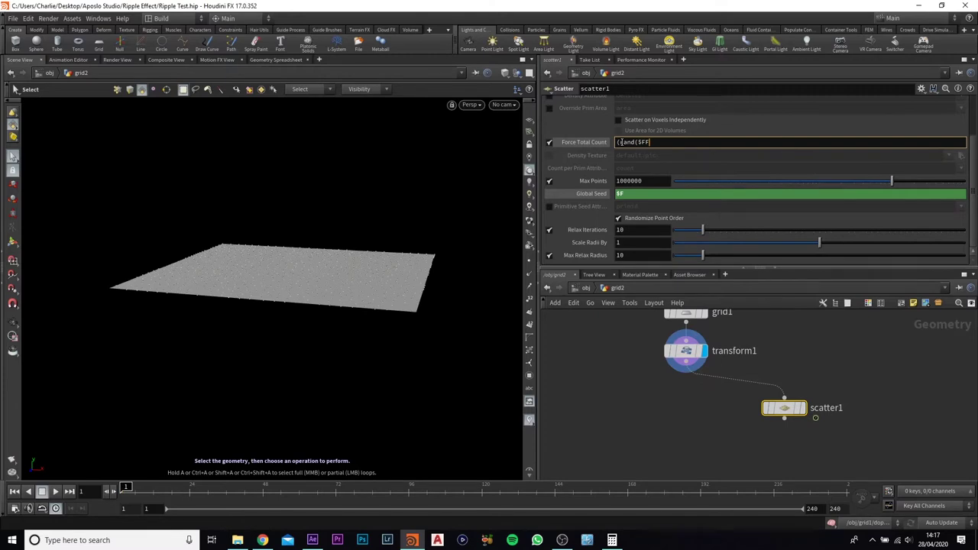
pyautogui.write(')*5')
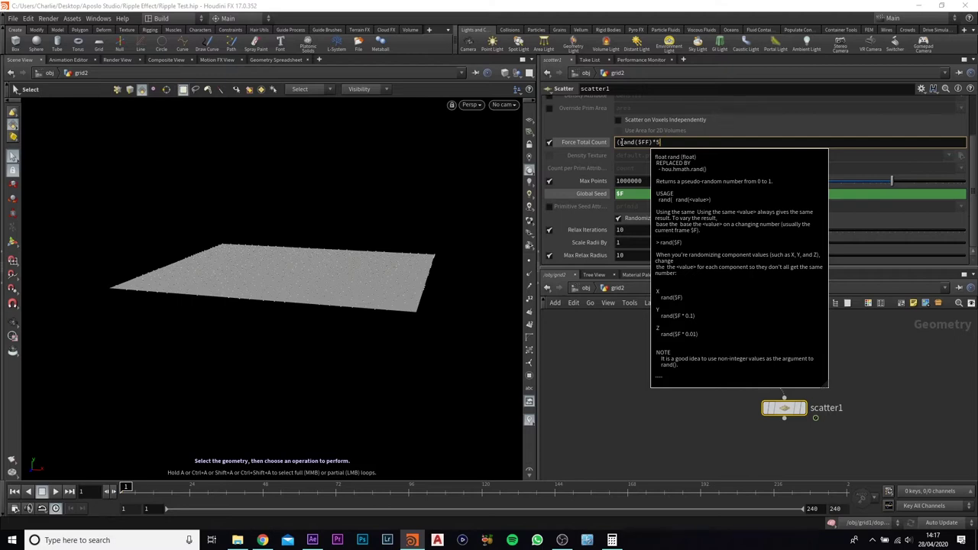
pyautogui.write(')')
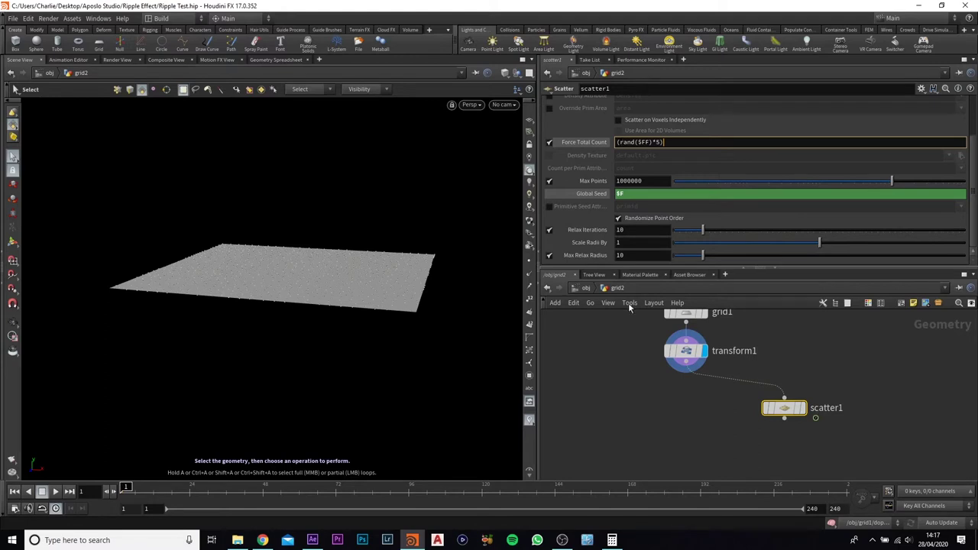
# Step: Scrub the timeline to frame 19 and display the scatter1 node's points
pyautogui.moveTo(227, 493); pyautogui.dragTo(174, 487)
pyautogui.keyDown('alt'); pyautogui.moveTo(264, 264); pyautogui.dragTo(382, 282); pyautogui.keyUp('alt')
pyautogui.press('s')
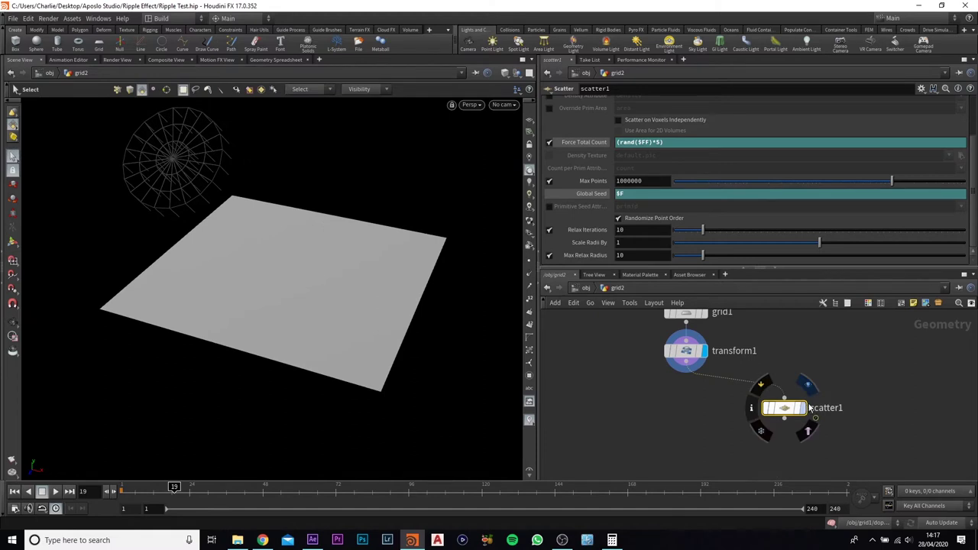
pyautogui.click(804, 408)
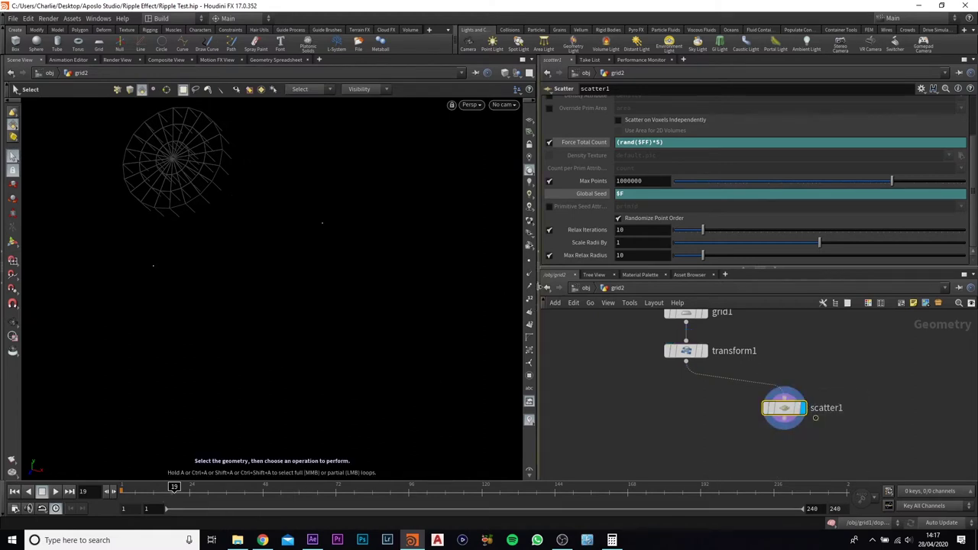
# Step: Turn on point numbers in the viewport and scrub the timeline back to frame 1
pyautogui.click(530, 298)
pyautogui.press('Escape')
pyautogui.moveTo(239, 287); pyautogui.dragTo(285, 225)
pyautogui.press('s')
pyautogui.moveTo(167, 490); pyautogui.dragTo(123, 490)
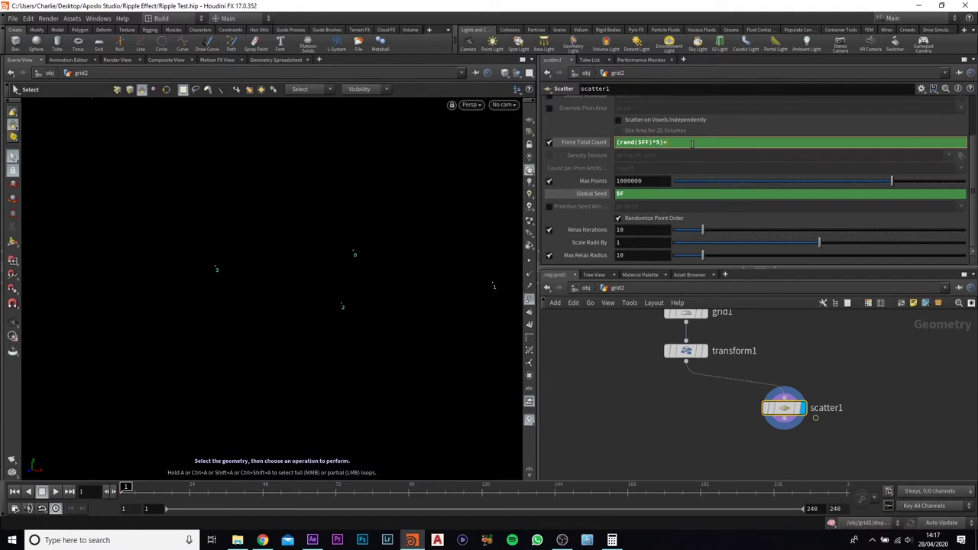
# Step: Extend the Force Total Count expression to (rand($FF)*5)+1 and scrub the timeline to frame 39
pyautogui.press('Return')
pyautogui.moveTo(161, 490); pyautogui.dragTo(235, 489)
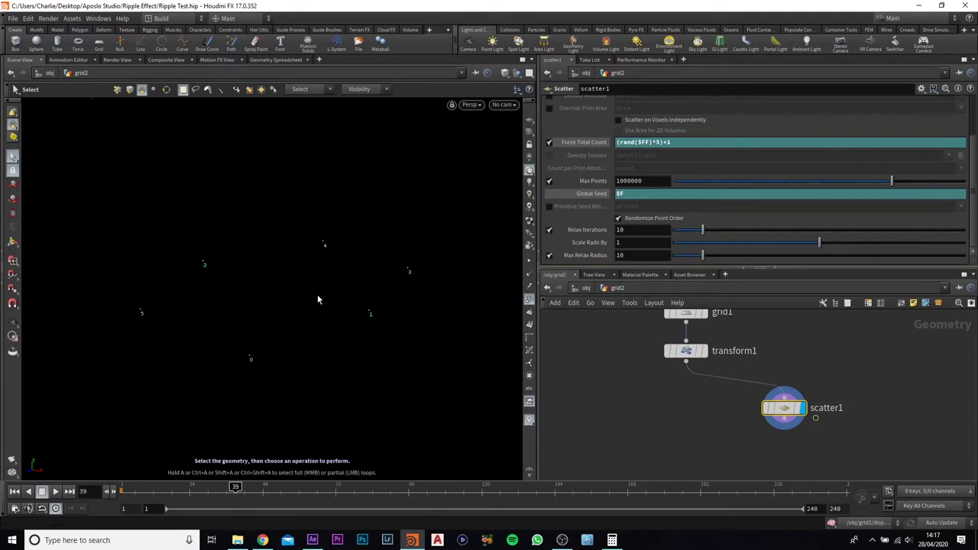
# Step: Try a multiplier of 3 in the Scatter node's Force Total Count expression
pyautogui.click(659, 142)
pyautogui.press('BackSpace')
pyautogui.write('3')
pyautogui.press('Return')
# Step: Set the multiplier in the Force Total Count expression to 4, giving (rand($FF)*4)+1
pyautogui.click(658, 141)
pyautogui.moveTo(657, 142)
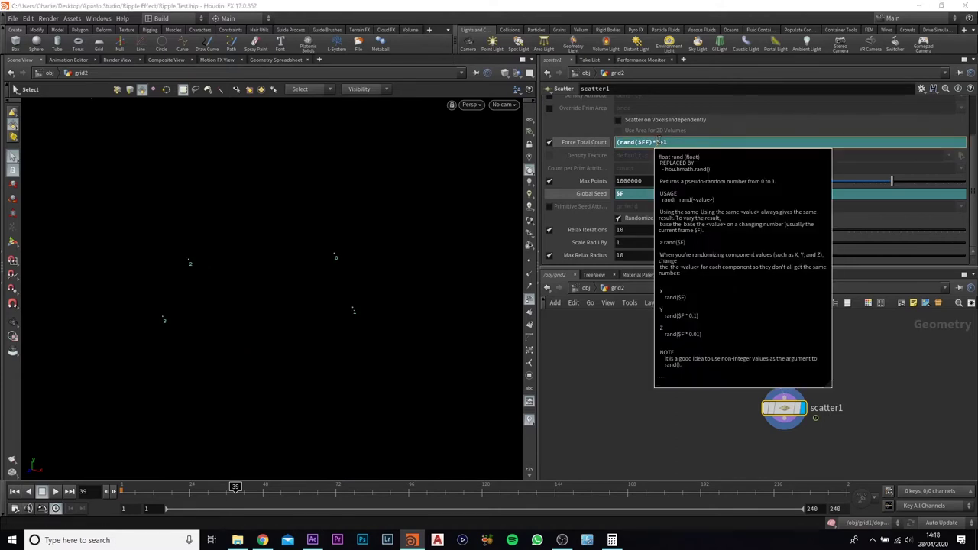
pyautogui.press('BackSpace')
pyautogui.write('4')
pyautogui.press('Return')
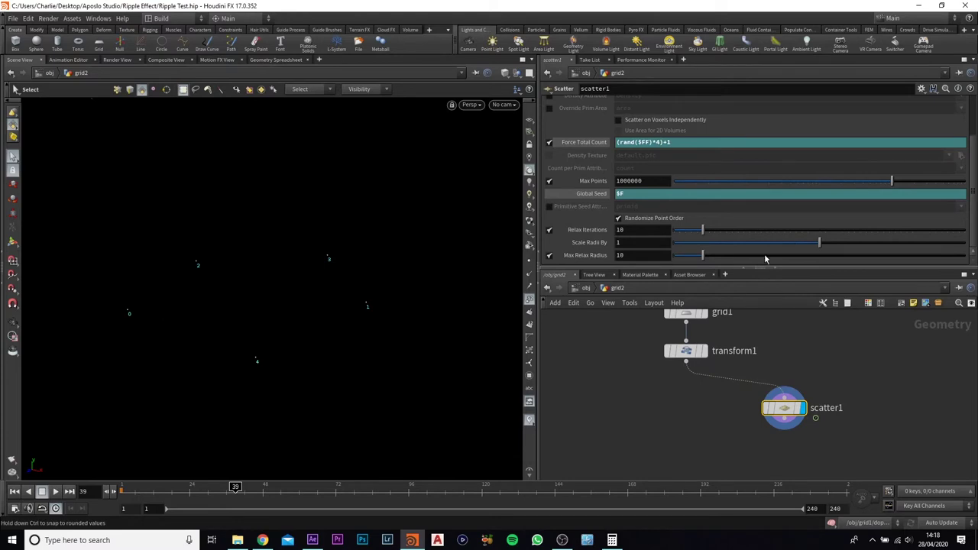
# Step: Play the animation to check how the scattered points change per frame, then stop playback
pyautogui.moveTo(710, 400); pyautogui.dragTo(716, 391, button='middle')
pyautogui.keyDown('alt'); pyautogui.moveTo(220, 303); pyautogui.dragTo(280, 267); pyautogui.keyUp('alt')
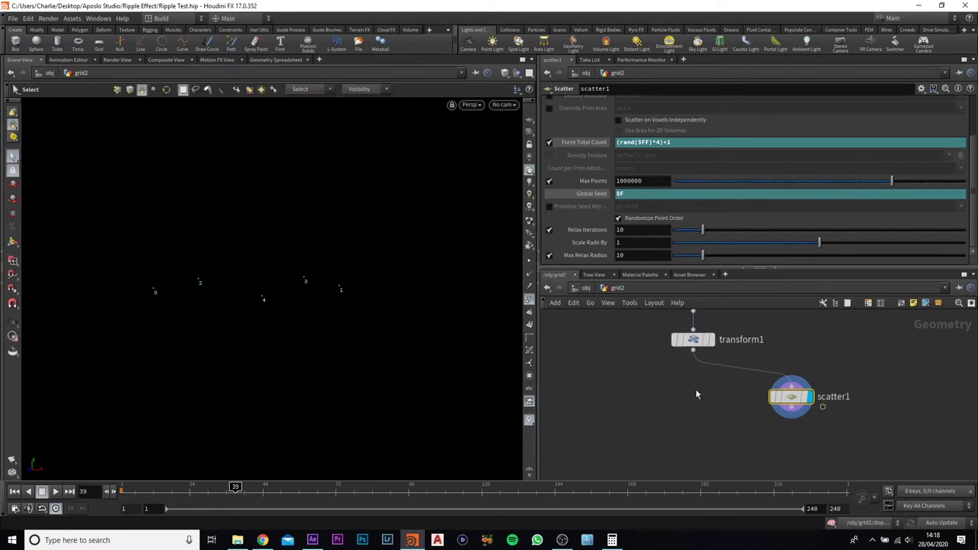
pyautogui.click(56, 491)
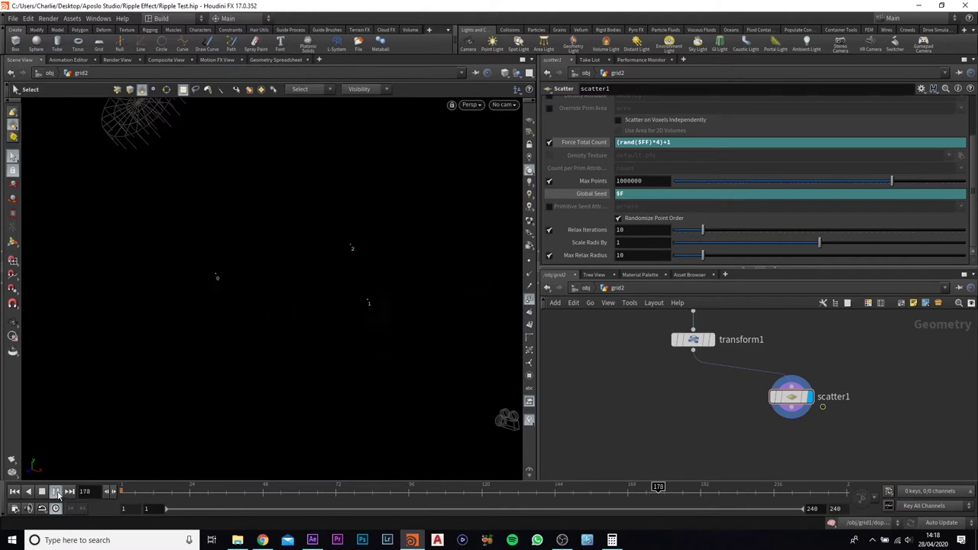
pyautogui.press('Up')
# Step: Add a Point VOP node and connect transform1 to its first input
pyautogui.moveTo(728, 425); pyautogui.dragTo(733, 396, button='middle')
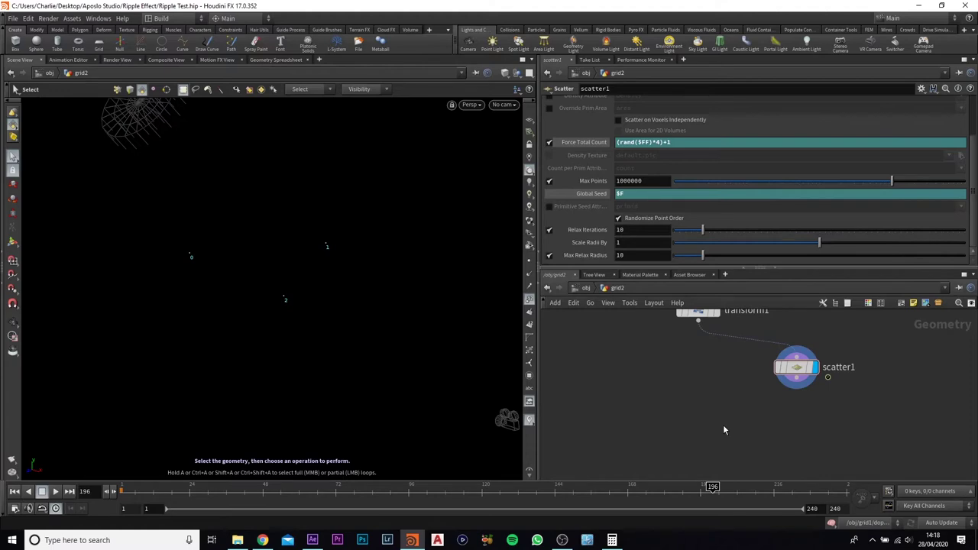
pyautogui.press('Tab')
pyautogui.write('point v')
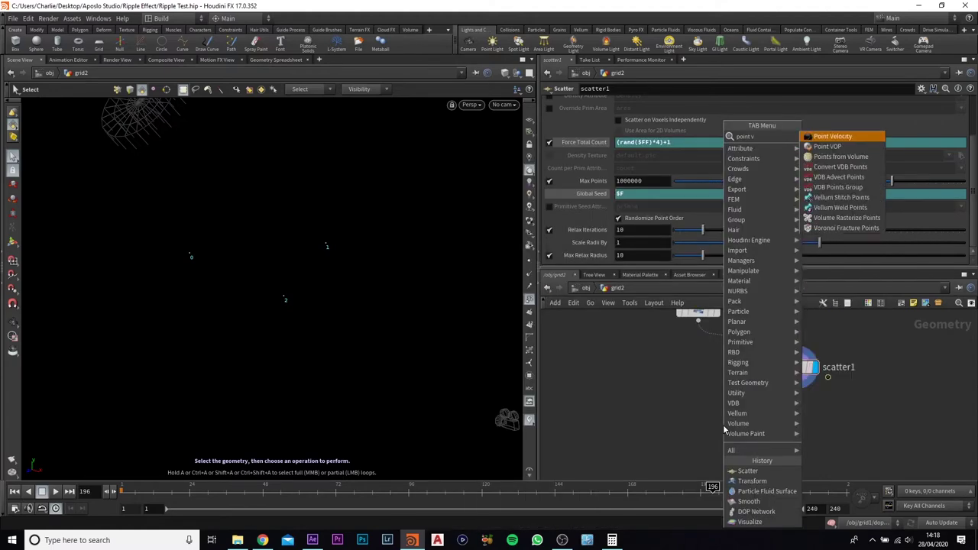
pyautogui.press('Return')
pyautogui.click(723, 425)
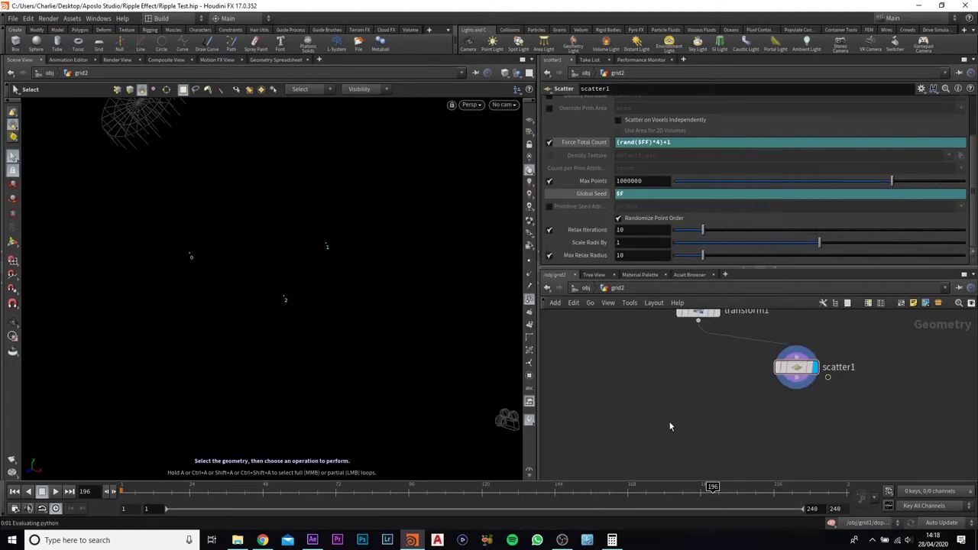
pyautogui.click(669, 422)
pyautogui.click(669, 412)
pyautogui.click(698, 322)
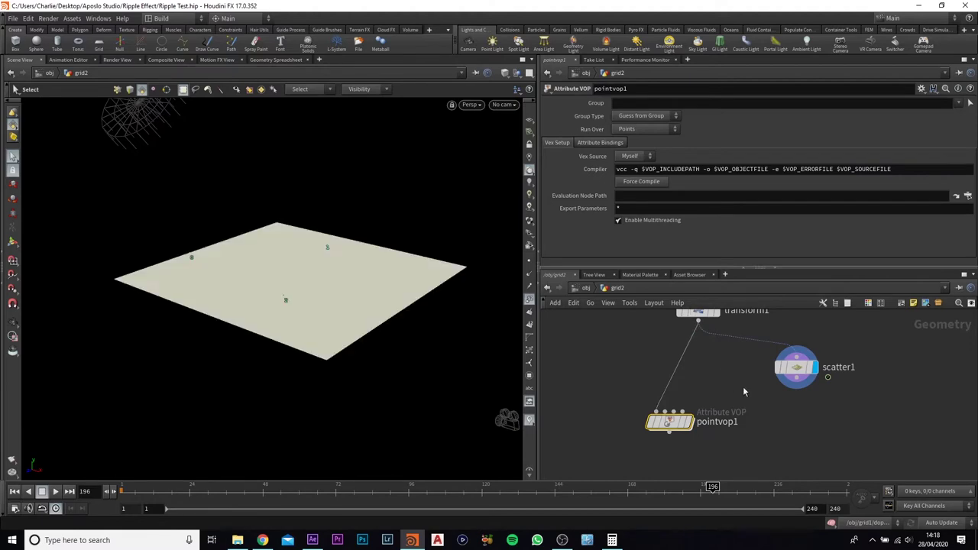
# Step: Move pointvop1 lower in the network and connect scatter1 to its second input
pyautogui.moveTo(668, 429); pyautogui.dragTo(696, 453)
pyautogui.click(694, 454)
pyautogui.click(785, 403)
pyautogui.moveTo(781, 432); pyautogui.dragTo(791, 399, button='middle')
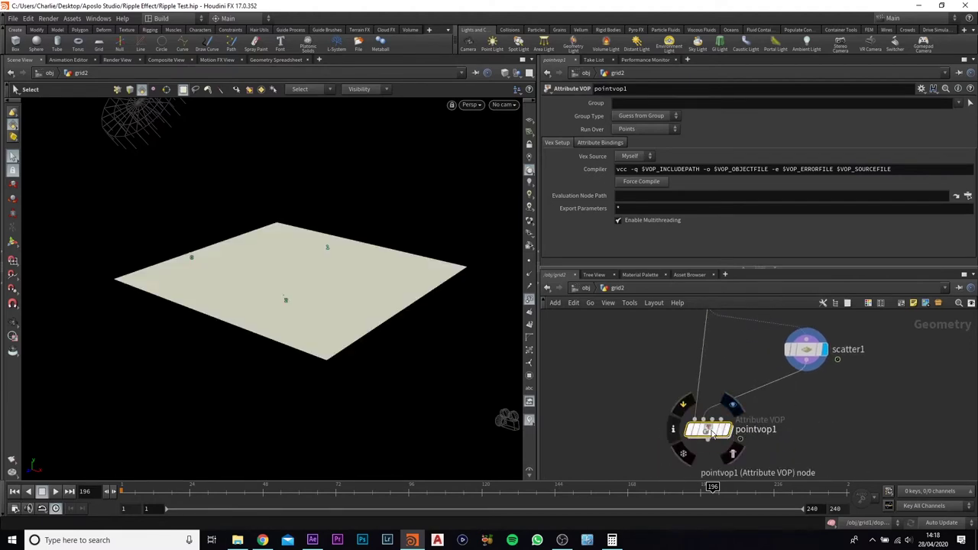
# Step: Display pointvop1 with point numbers turned off and open its inner VEX network
pyautogui.click(733, 405)
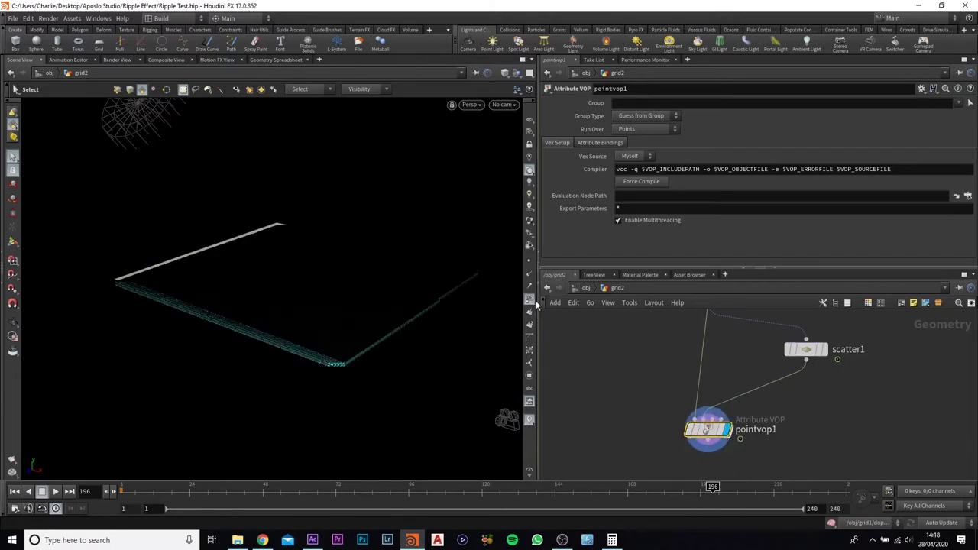
pyautogui.doubleClick(706, 429)
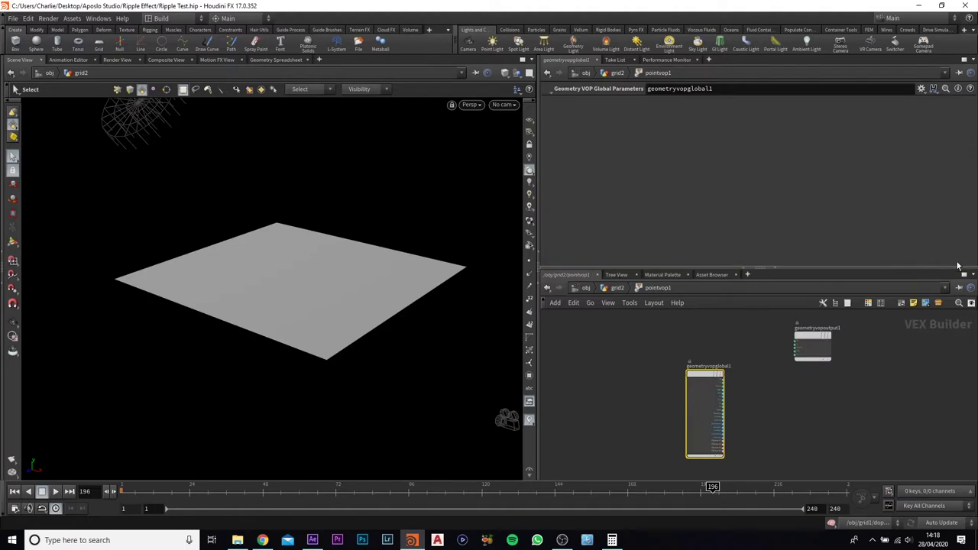
# Step: Maximize the VEX network pane and move the global parameters and output nodes far apart
pyautogui.click(963, 274)
pyautogui.scroll(5, 491, 306)
pyautogui.scroll(-5, 465, 284)
pyautogui.scroll(2, 459, 298)
pyautogui.press('super')
pyautogui.press('super')
pyautogui.moveTo(379, 266); pyautogui.dragTo(203, 218)
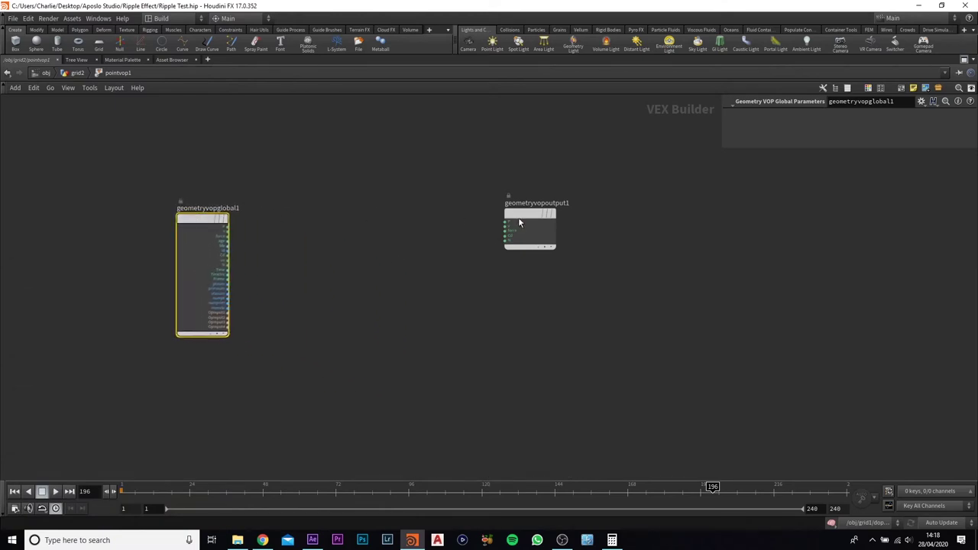
pyautogui.moveTo(525, 216); pyautogui.dragTo(829, 230)
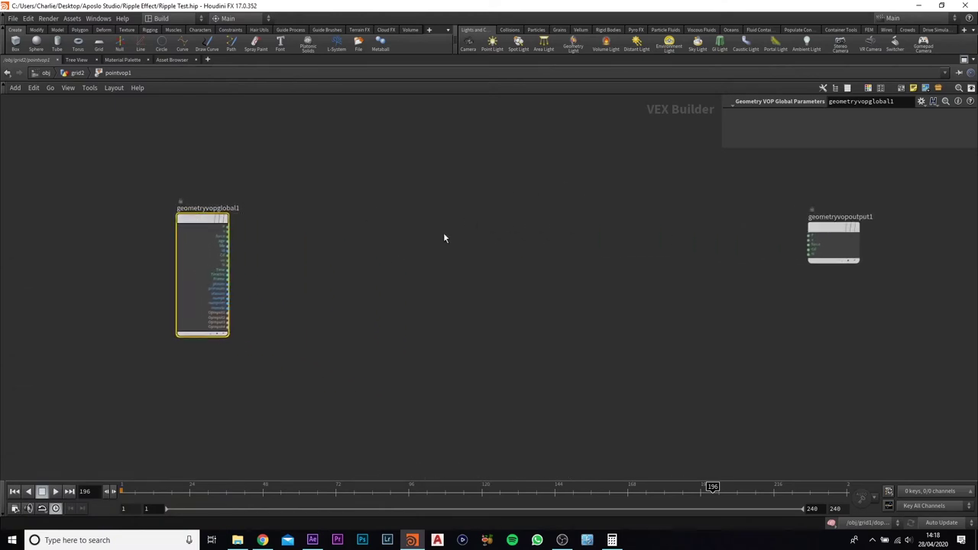
# Step: Add a Near Point node just after geometryvopglobal1
pyautogui.moveTo(329, 236); pyautogui.dragTo(326, 242, button='middle')
pyautogui.press('Tab')
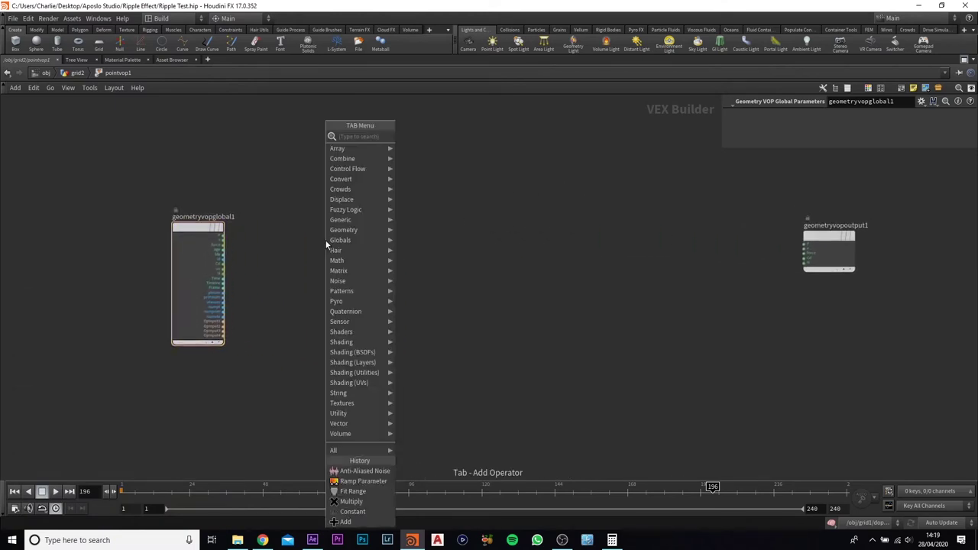
pyautogui.write('near')
pyautogui.press('Return')
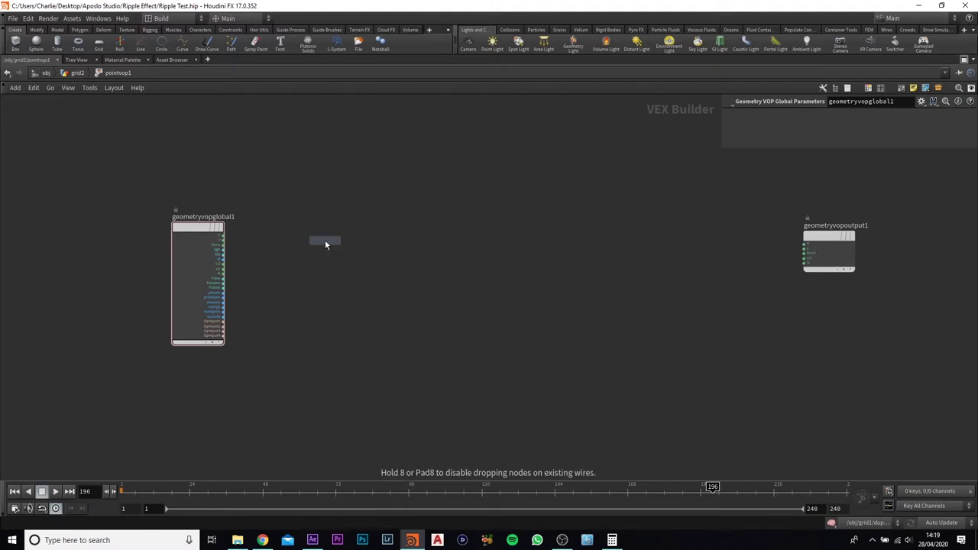
pyautogui.click(317, 266)
pyautogui.scroll(3, 302, 279)
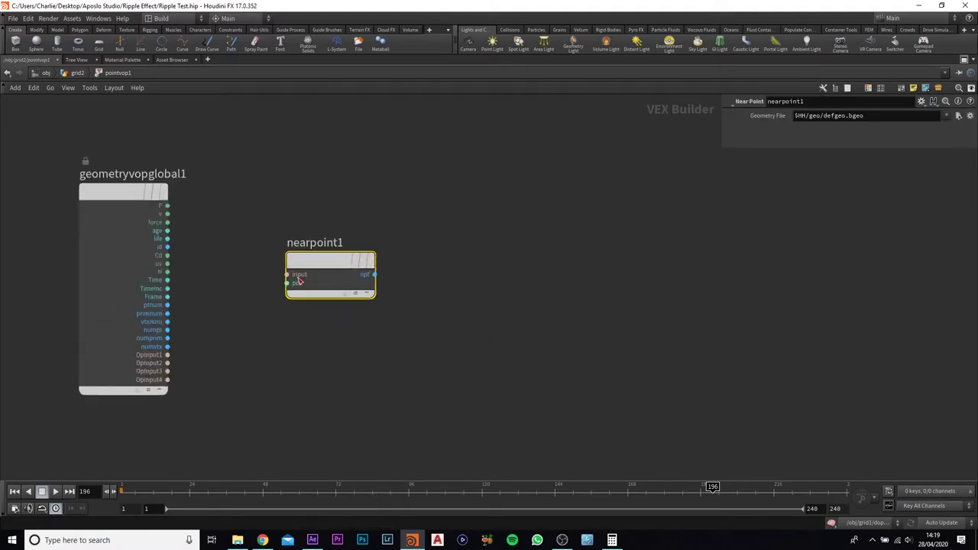
pyautogui.scroll(2, 298, 282)
# Step: Connect the global P to nearpoint1's pos and OpInput2 to its input, and shift nearpoint1 slightly away from the globals
pyautogui.click(297, 284)
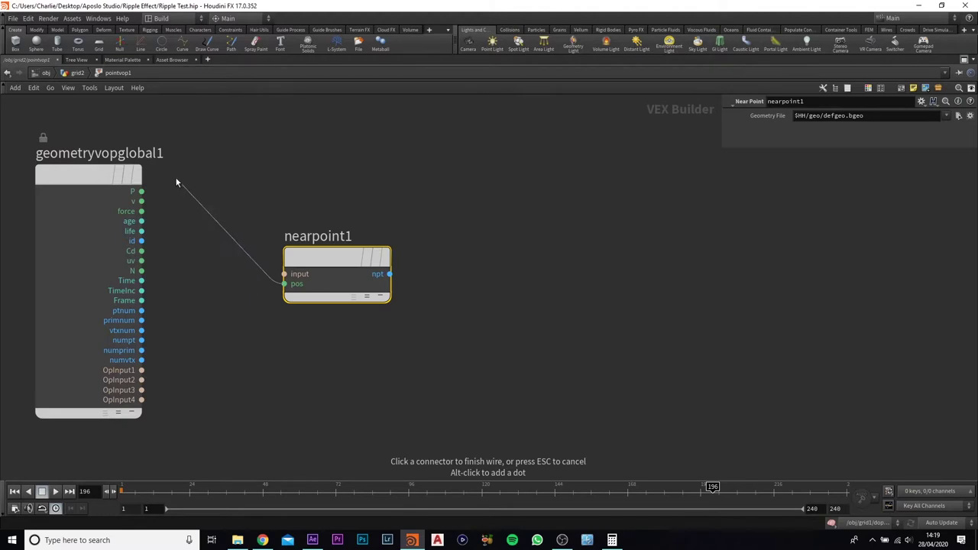
pyautogui.click(156, 183)
pyautogui.click(283, 274)
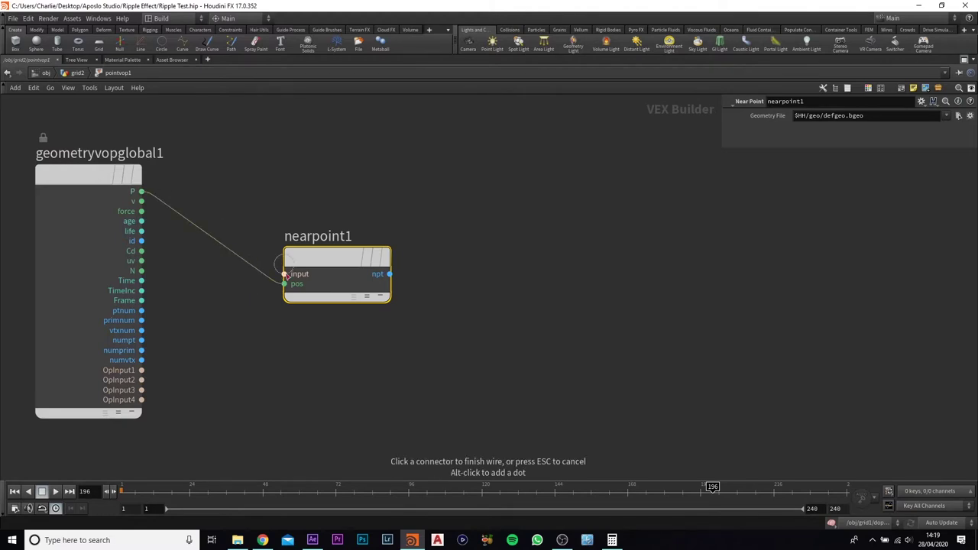
pyautogui.click(149, 379)
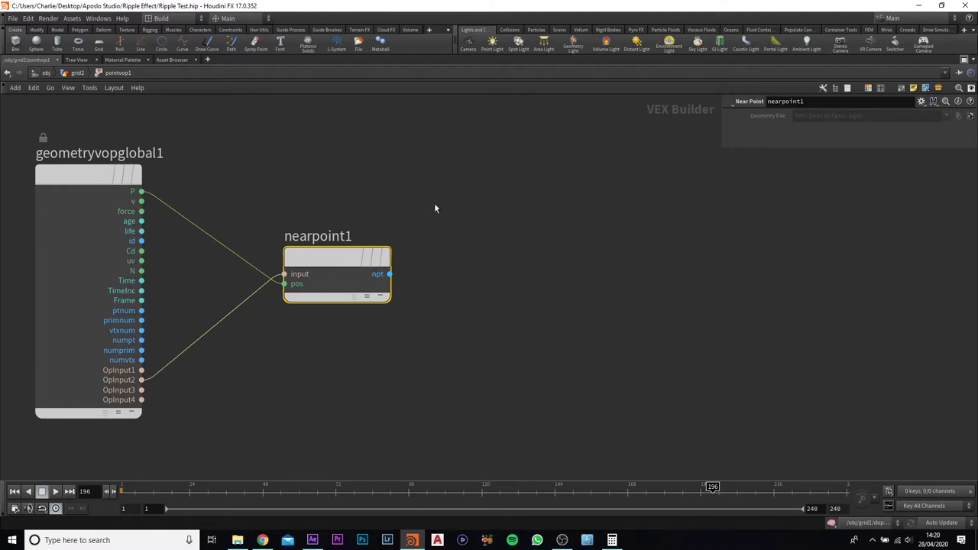
pyautogui.moveTo(338, 253); pyautogui.dragTo(369, 253)
# Step: Check in the parent grid2 network which node feeds pointvop1's second input, and return to its VEX network
pyautogui.scroll(-3, 309, 348)
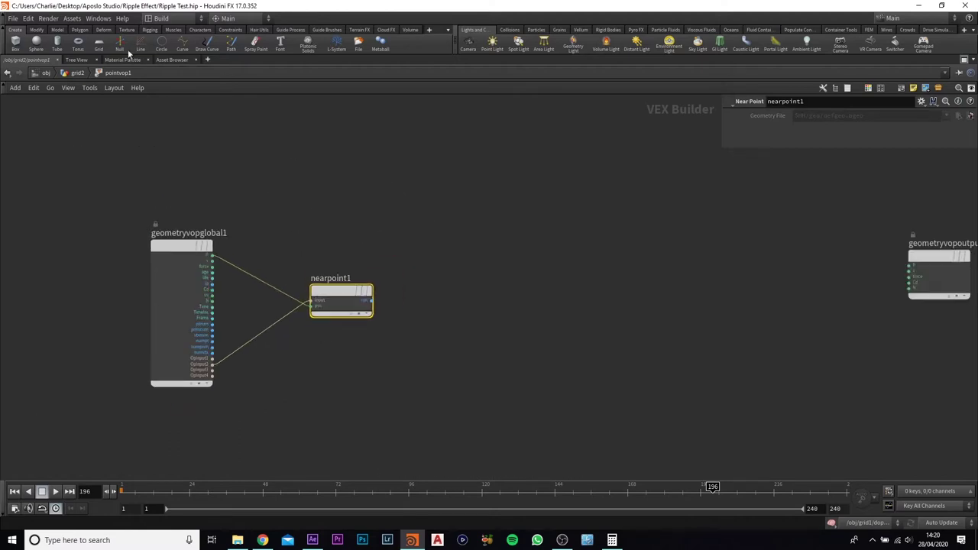
pyautogui.click(77, 73)
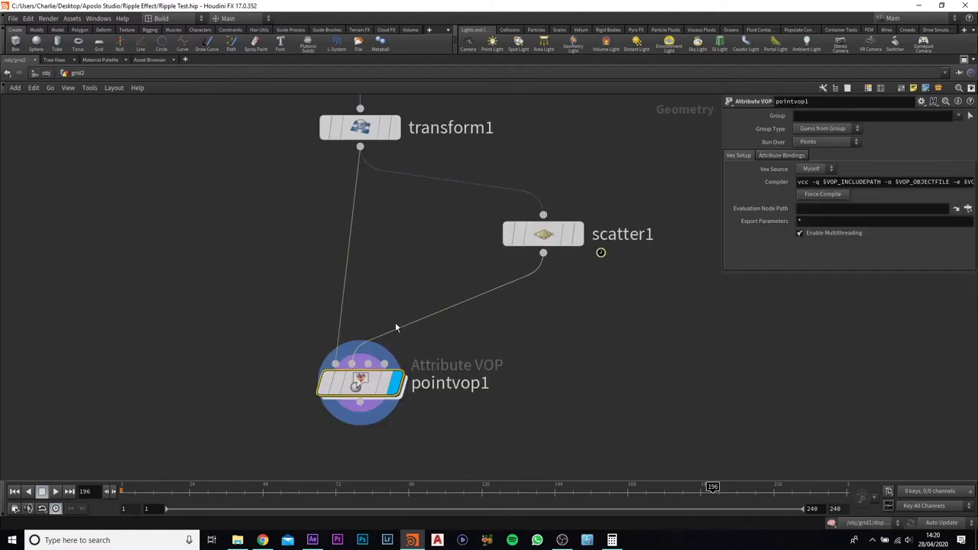
pyautogui.doubleClick(364, 386)
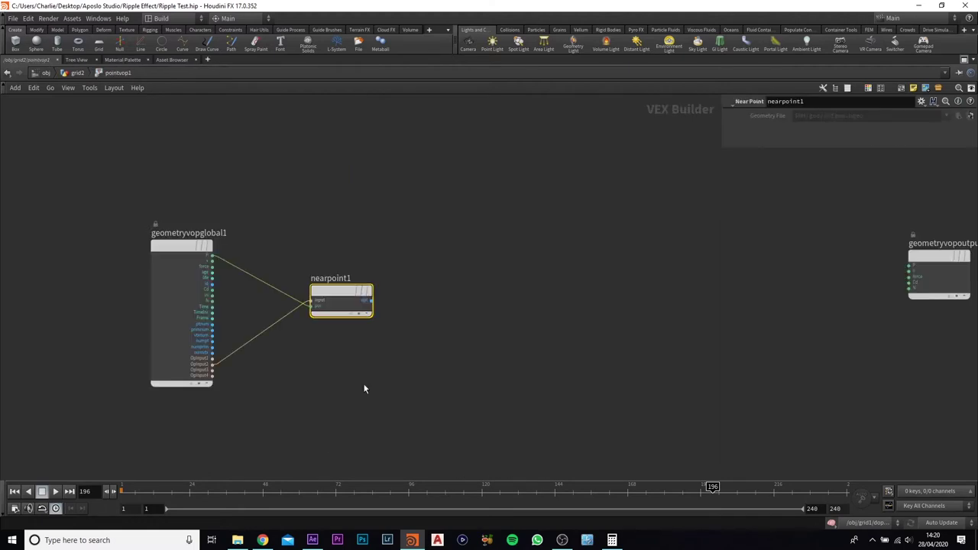
pyautogui.press('2')
# Step: Add an Import Point Attribute node and place it below and beyond nearpoint1
pyautogui.press('Tab')
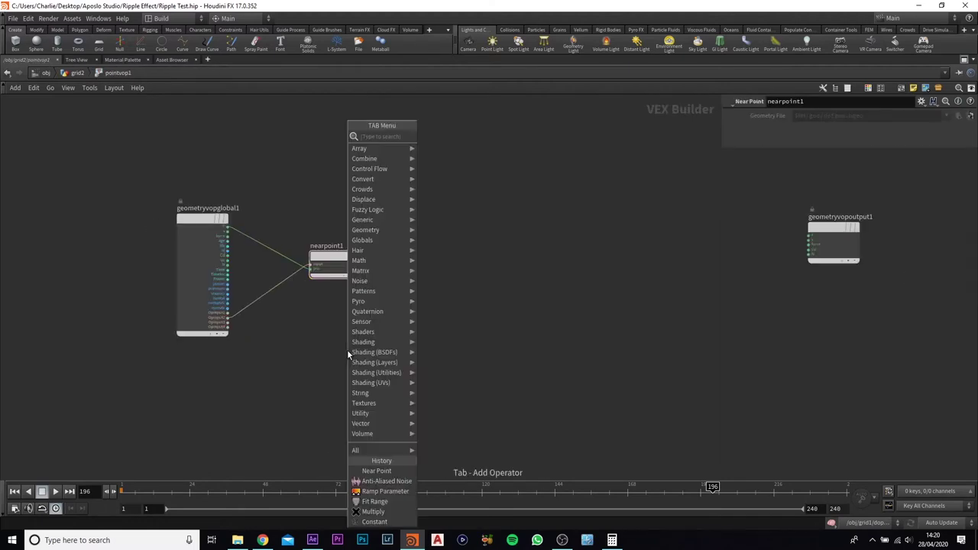
pyautogui.write('import')
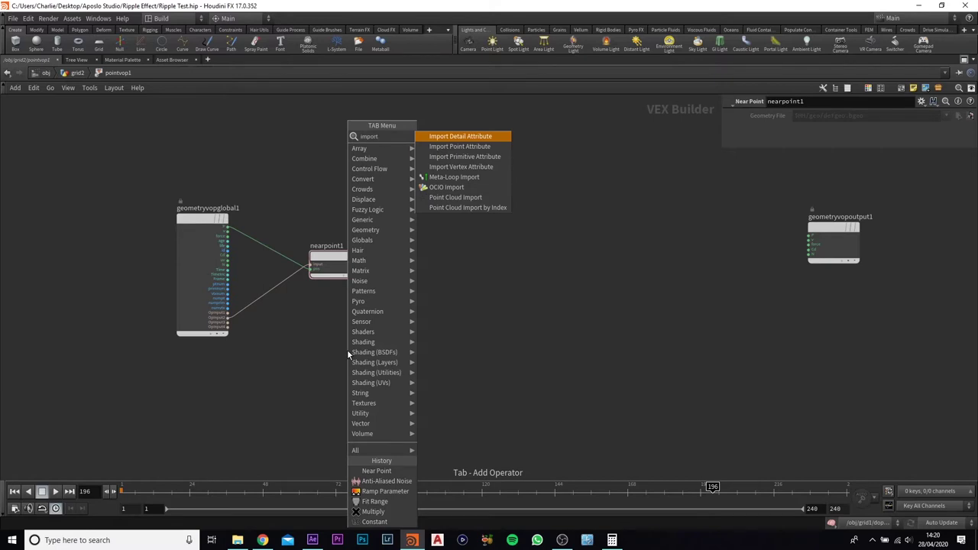
pyautogui.click(485, 147)
pyautogui.click(467, 301)
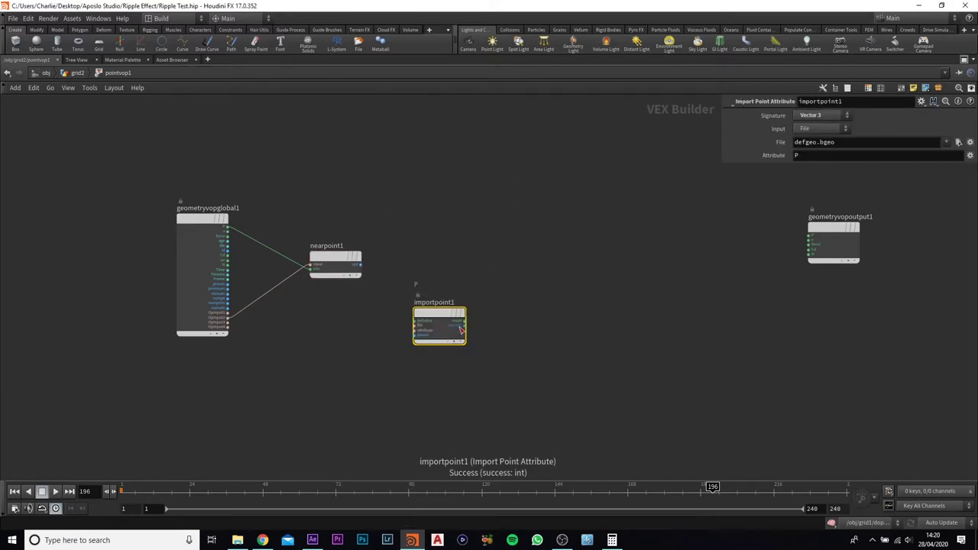
pyautogui.moveTo(429, 321); pyautogui.dragTo(419, 300)
# Step: Connect OpInput2 to importpoint1's file input and nearpoint1's output to its ptnum, and tidy both nodes' positions
pyautogui.click(406, 299)
pyautogui.click(228, 316)
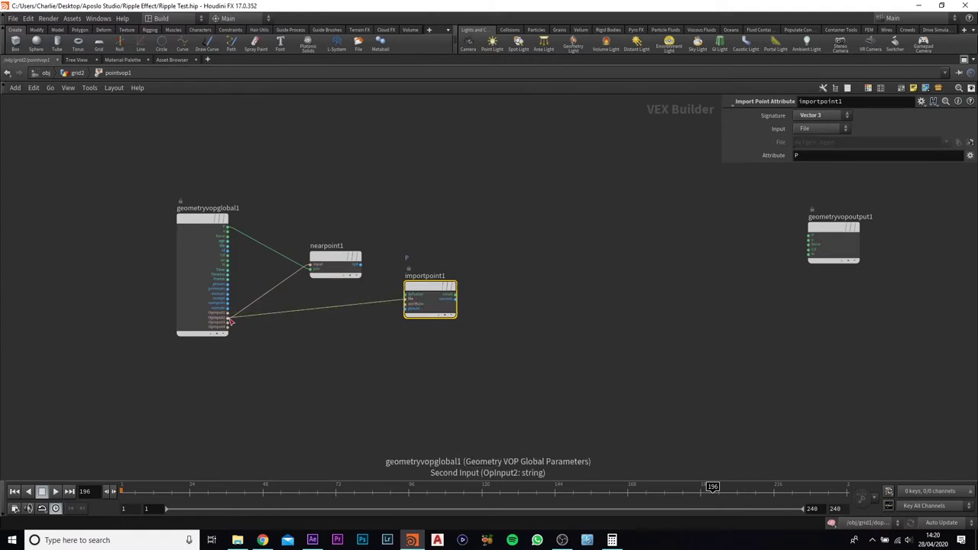
pyautogui.click(404, 309)
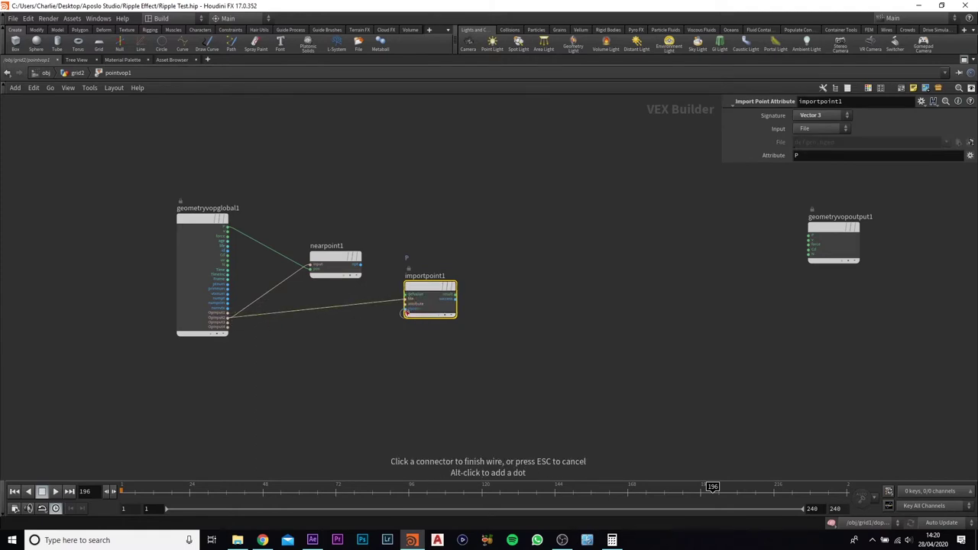
pyautogui.click(365, 268)
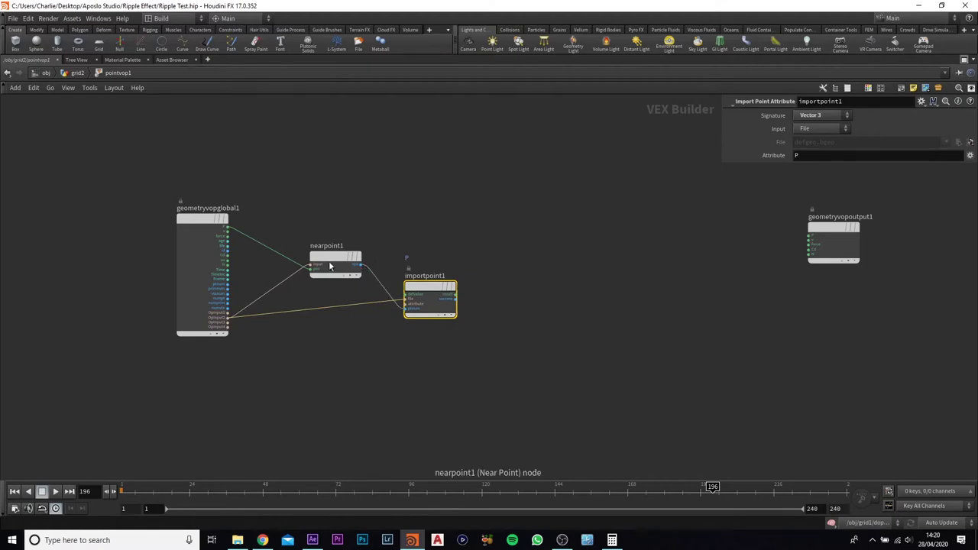
pyautogui.moveTo(336, 264); pyautogui.dragTo(331, 258)
pyautogui.click(432, 290)
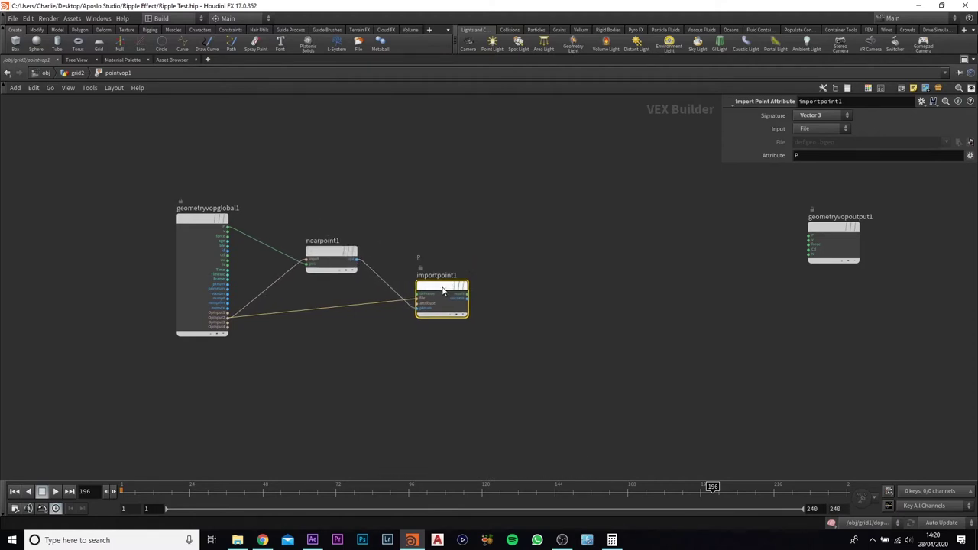
pyautogui.moveTo(432, 290); pyautogui.dragTo(432, 295)
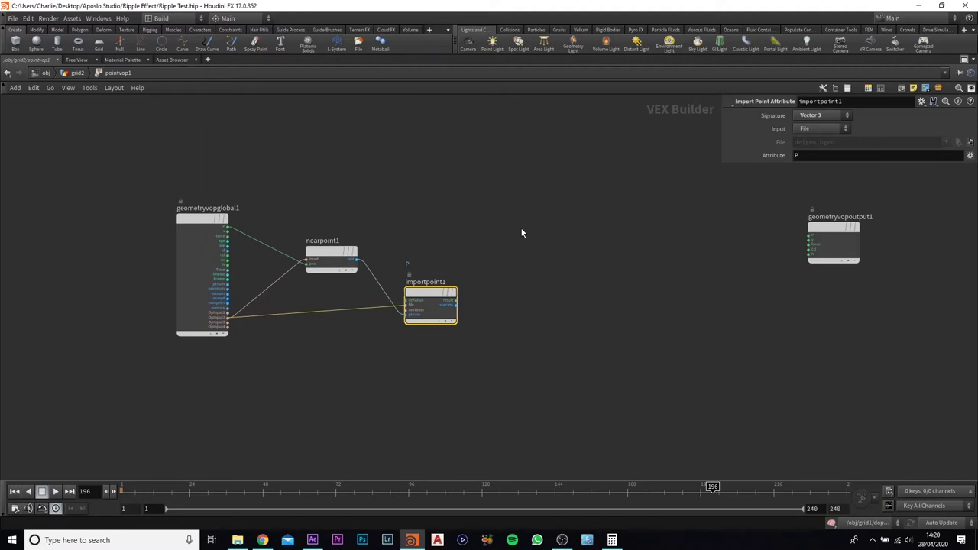
# Step: Add a Subtract node between importpoint1 and geometryvopoutput1
pyautogui.press('Tab')
pyautogui.write('subtr')
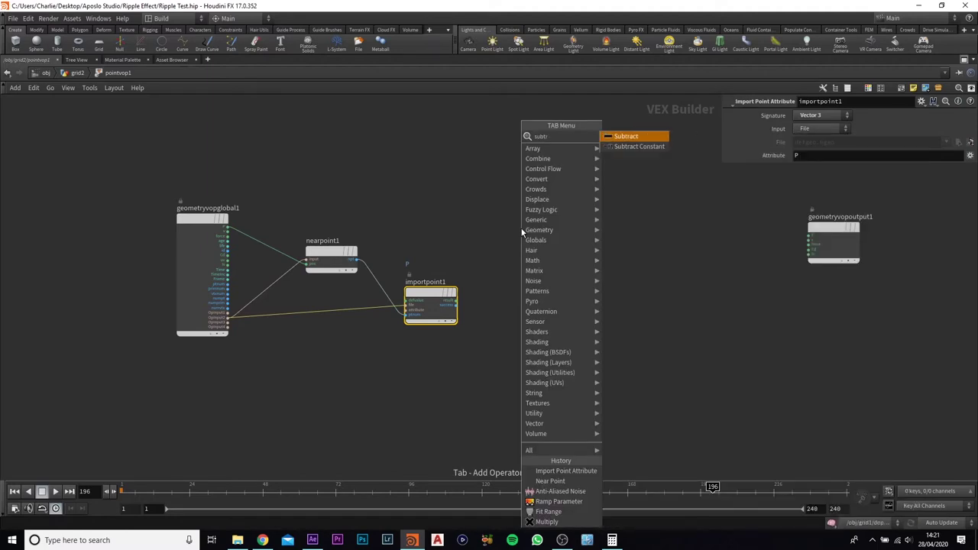
pyautogui.write('a')
pyautogui.press('Return')
pyautogui.moveTo(522, 230); pyautogui.dragTo(552, 238)
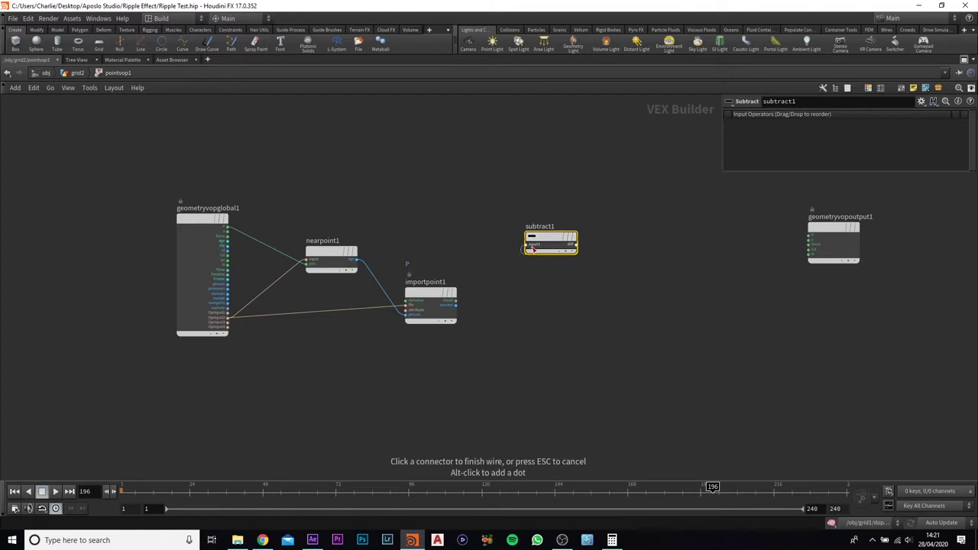
# Step: Connect importpoint1's result to subtract1's first input and the global P to its second, and reposition subtract1
pyautogui.click(457, 300)
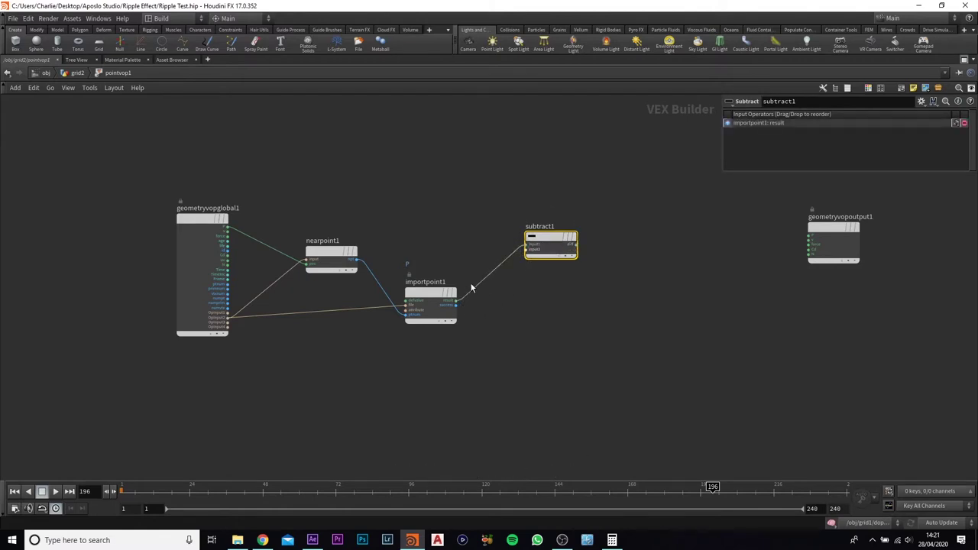
pyautogui.click(527, 251)
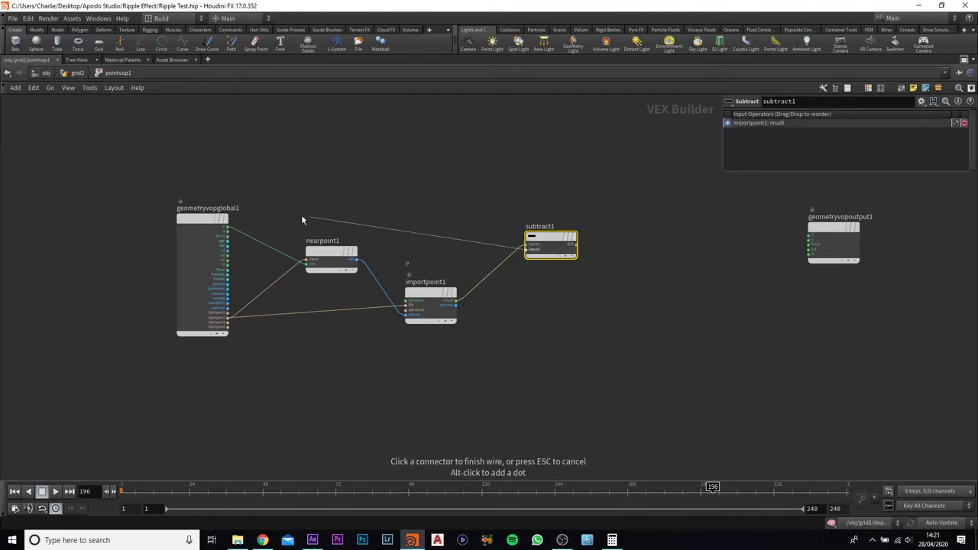
pyautogui.click(228, 226)
pyautogui.moveTo(550, 238); pyautogui.dragTo(514, 221)
# Step: Add a Length node beside subtract1 and connect subtract1's output to it
pyautogui.click(596, 227)
pyautogui.press('Tab')
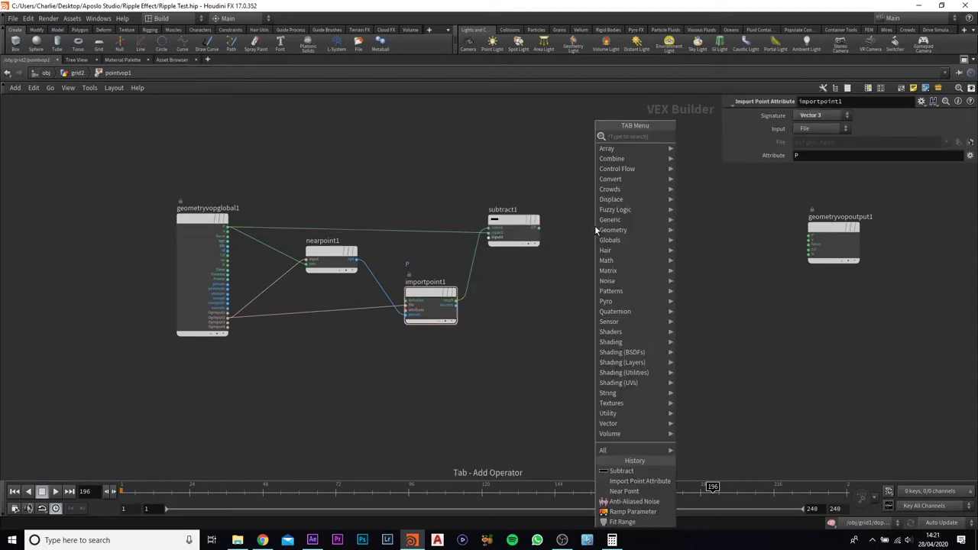
pyautogui.write('length')
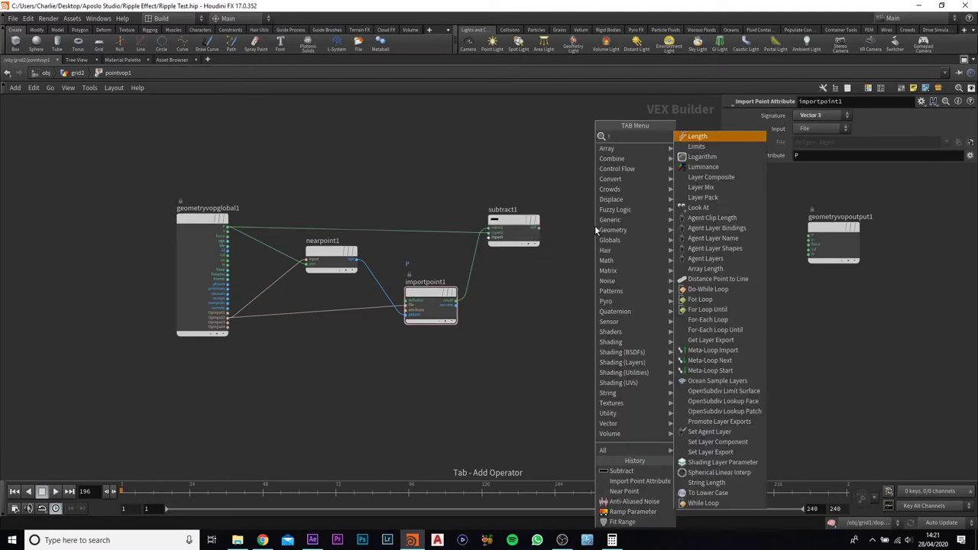
pyautogui.press('Return')
pyautogui.click(595, 231)
pyautogui.moveTo(596, 231)
pyautogui.mouseDown()
pyautogui.moveTo(617, 223)
pyautogui.moveTo(599, 224)
pyautogui.mouseUp()
pyautogui.click(539, 228)
pyautogui.click(590, 229)
# Step: Move geometryvopoutput1 farther away from length1 to free up space in the network
pyautogui.moveTo(750, 200); pyautogui.dragTo(696, 231, button='middle')
pyautogui.moveTo(760, 257); pyautogui.dragTo(859, 257)
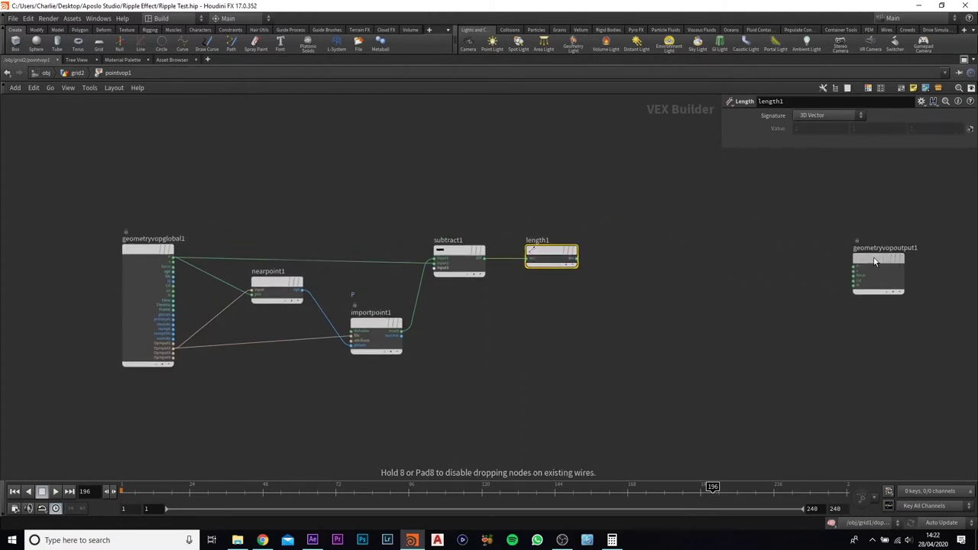
pyautogui.press('h')
# Step: Add a Bind node above length1 and connect length1's output to its input
pyautogui.press('Tab')
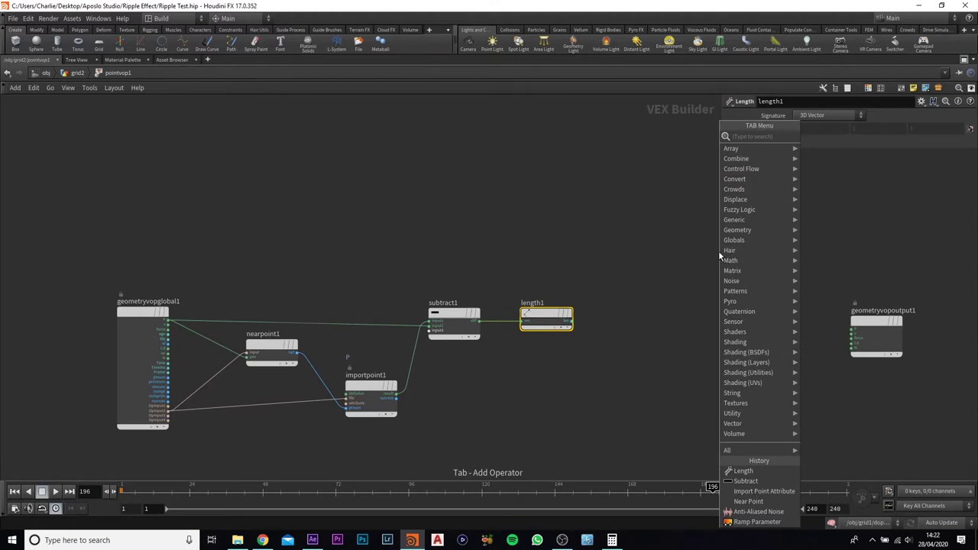
pyautogui.write('bind')
pyautogui.press('Return')
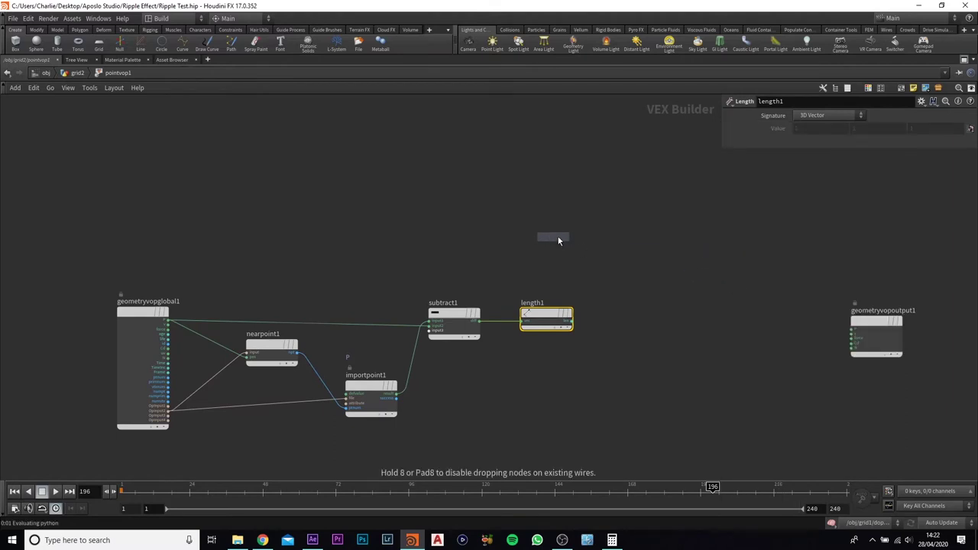
pyautogui.click(610, 224)
pyautogui.click(586, 224)
pyautogui.click(573, 321)
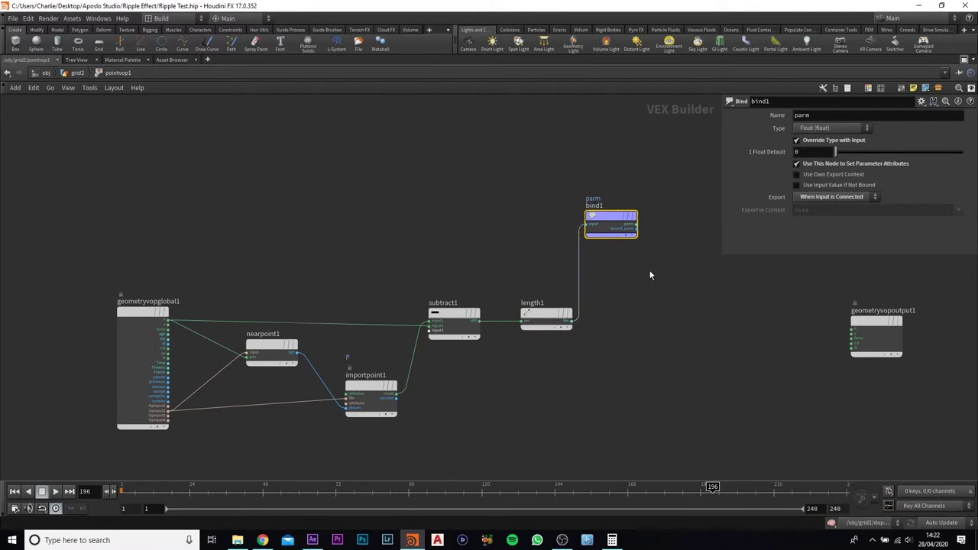
# Step: Set the Bind node's parameter name to dbug
pyautogui.moveTo(650, 271); pyautogui.dragTo(647, 267, button='middle')
pyautogui.click(819, 115)
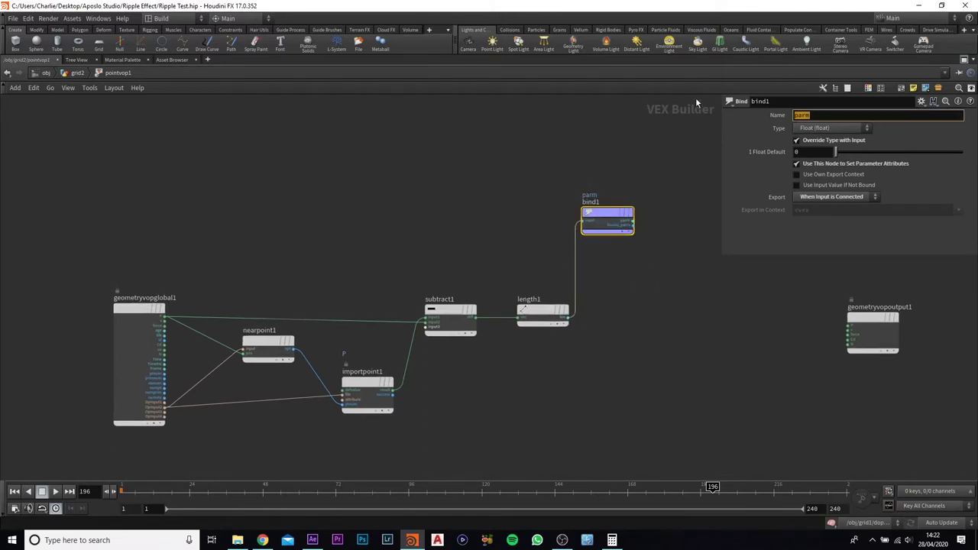
pyautogui.write('dbug')
pyautogui.press('Return')
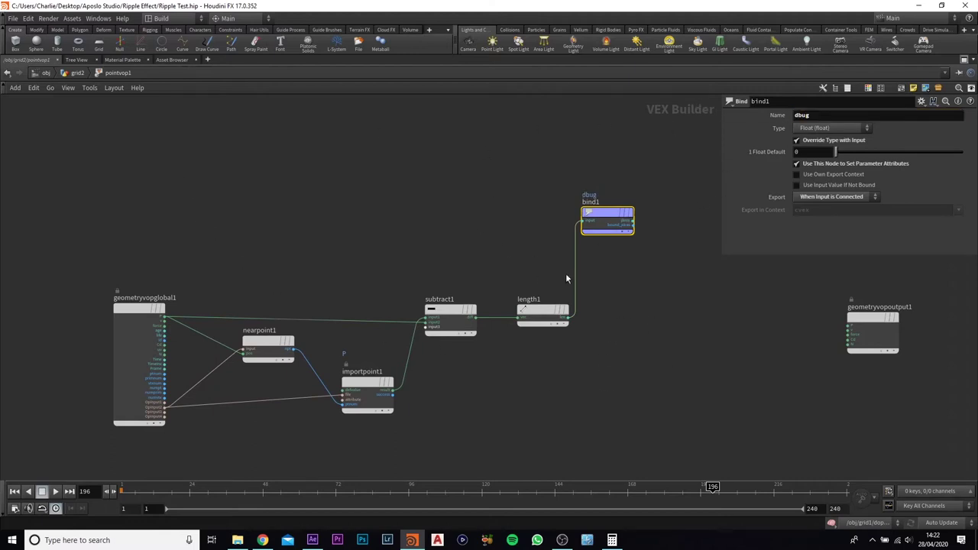
# Step: In the grid2 network, add a Visualize node fed by pointvop1's output and restore the split layout with the scene view
pyautogui.click(73, 73)
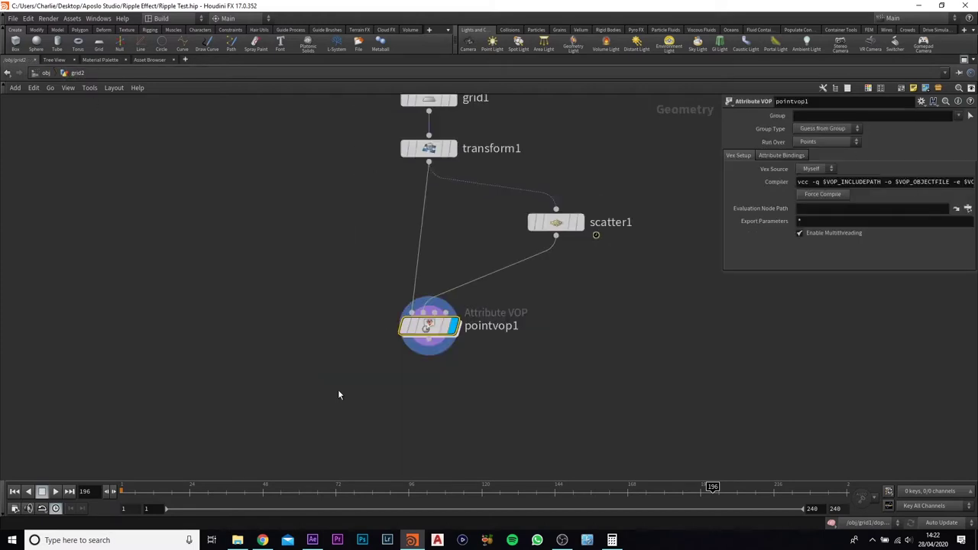
pyautogui.press('Tab')
pyautogui.write('visu')
pyautogui.press('Return')
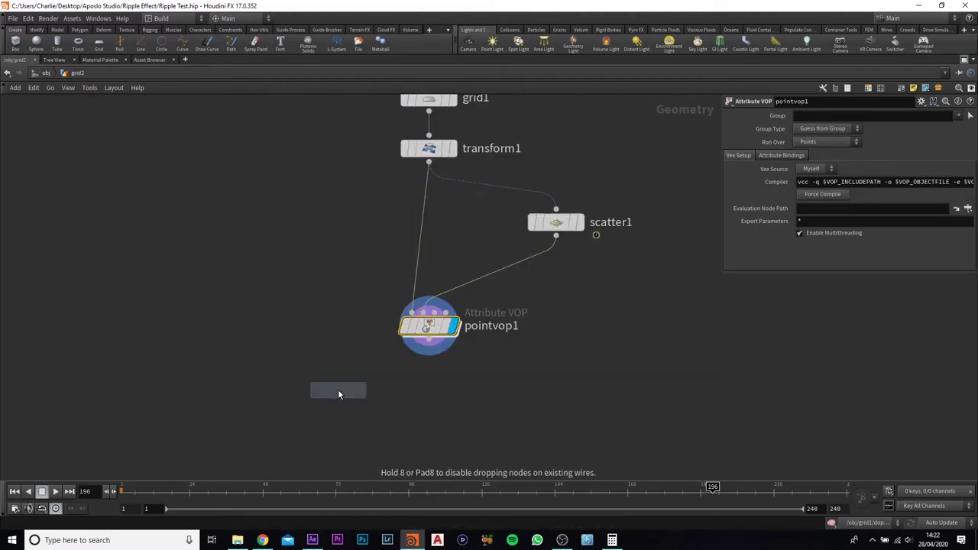
pyautogui.click(332, 389)
pyautogui.click(311, 380)
pyautogui.click(427, 361)
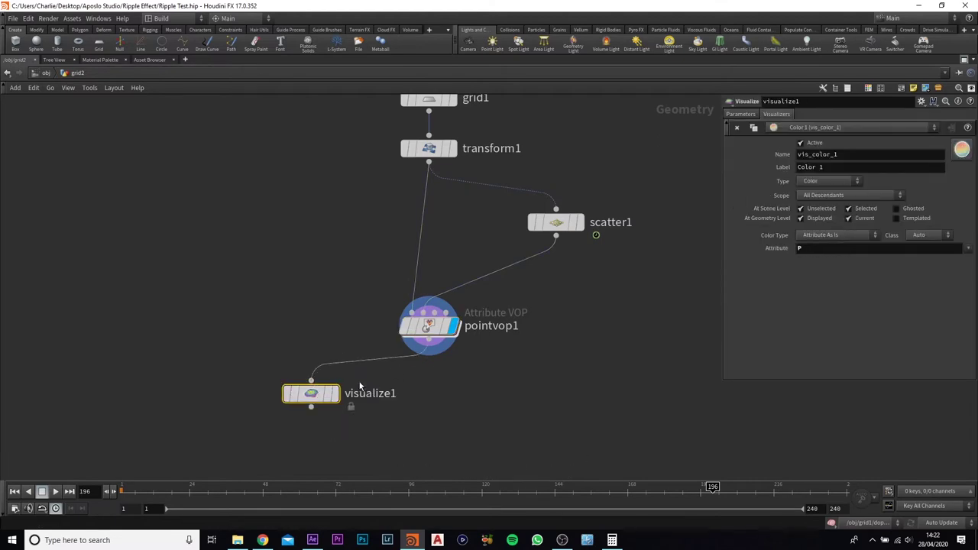
pyautogui.click(964, 59)
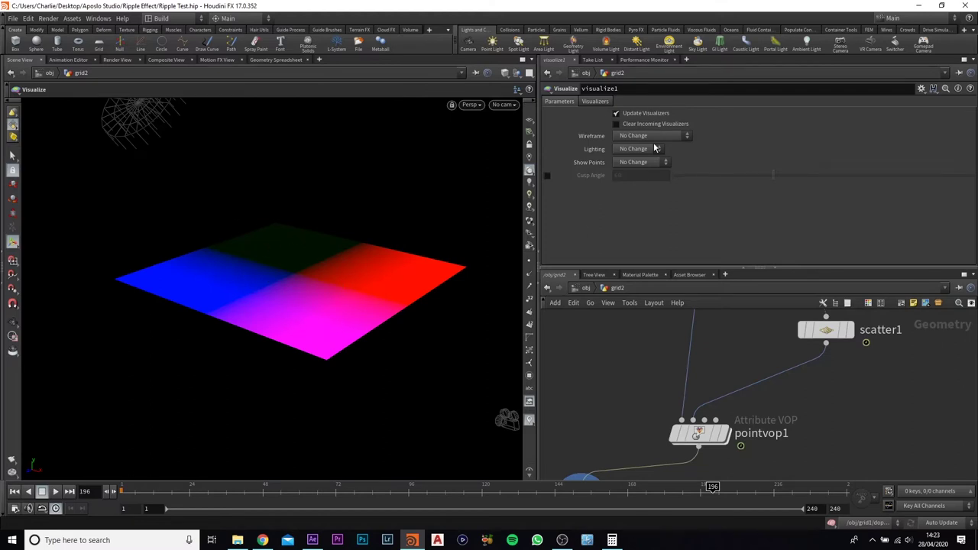
# Step: Set the attribute of visualize1's Color 1 visualizer to dbug
pyautogui.moveTo(782, 402); pyautogui.dragTo(821, 321, button='middle')
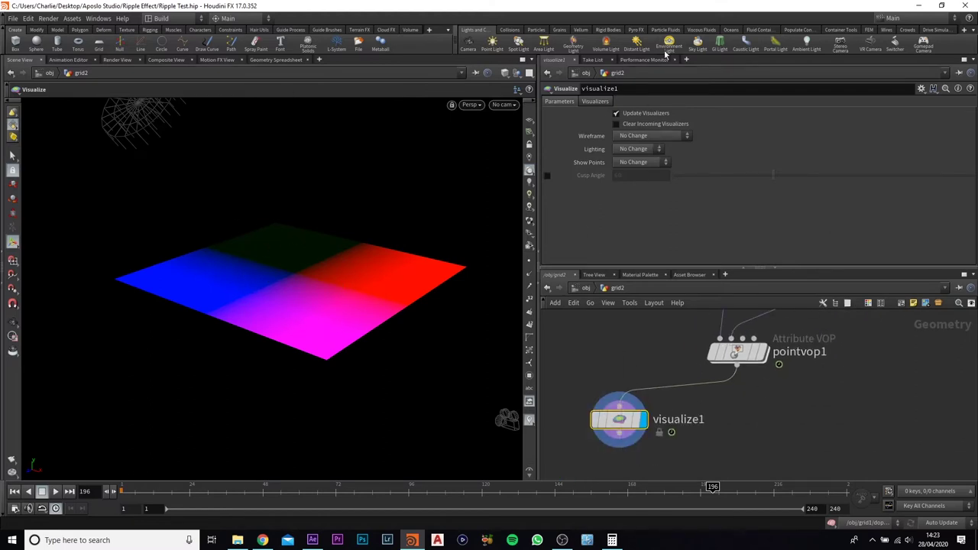
pyautogui.click(595, 100)
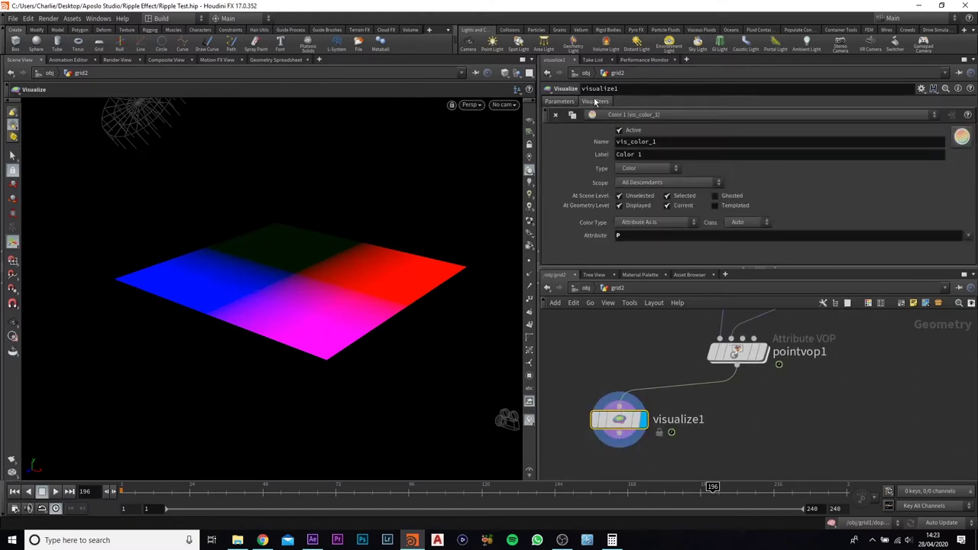
pyautogui.click(651, 234)
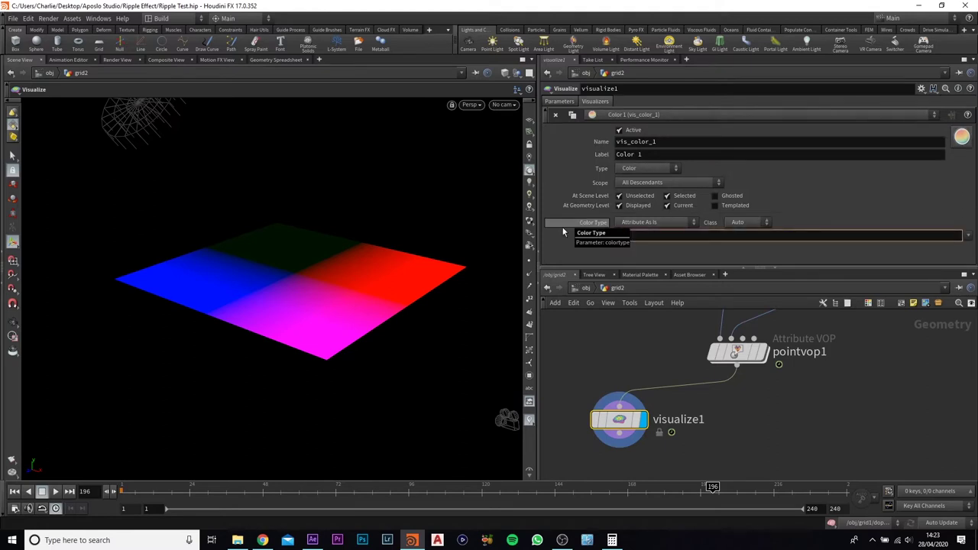
pyautogui.write('dbug')
pyautogui.press('Return')
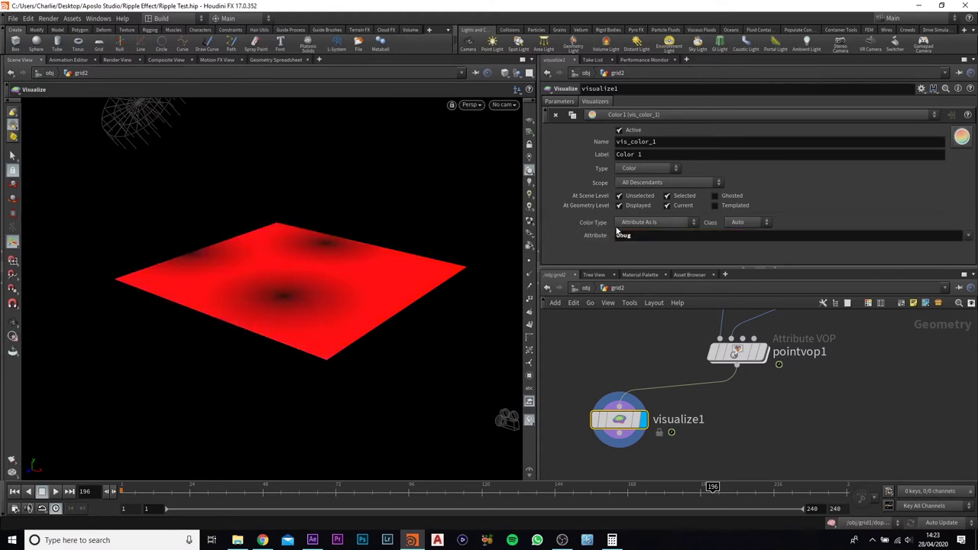
# Step: Change the color type of the Color 1 visualizer to Ramped Attribute
pyautogui.moveTo(273, 253); pyautogui.dragTo(288, 336)
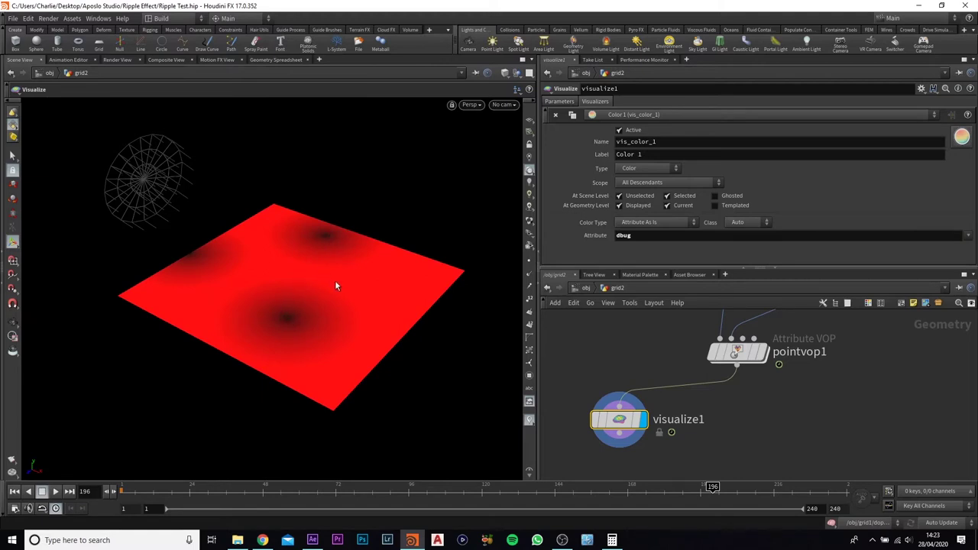
pyautogui.moveTo(418, 316); pyautogui.dragTo(408, 299)
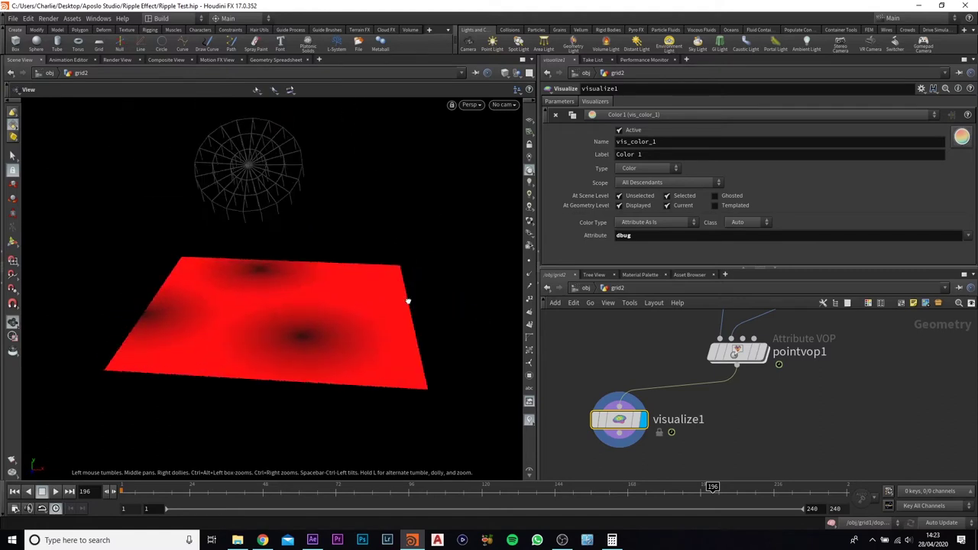
pyautogui.press('s')
pyautogui.click(651, 222)
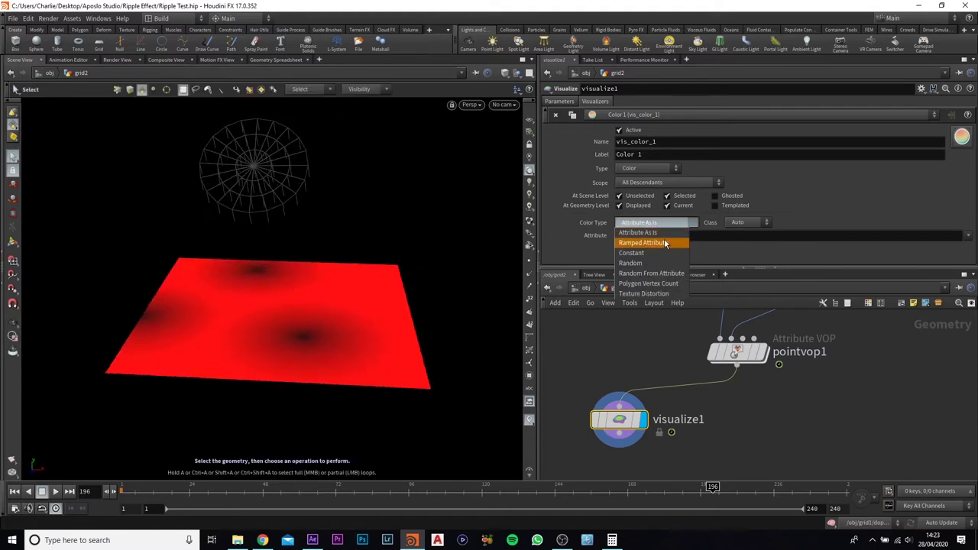
pyautogui.click(643, 243)
# Step: Examine the ramped distance colouring around the scattered points on the grid from above and from low angles
pyautogui.press('Escape')
pyautogui.moveTo(360, 270); pyautogui.dragTo(301, 358)
pyautogui.moveTo(301, 359); pyautogui.dragTo(310, 293, button='right')
pyautogui.moveTo(310, 292); pyautogui.dragTo(353, 271, button='middle')
pyautogui.scroll(-1, 353, 271)
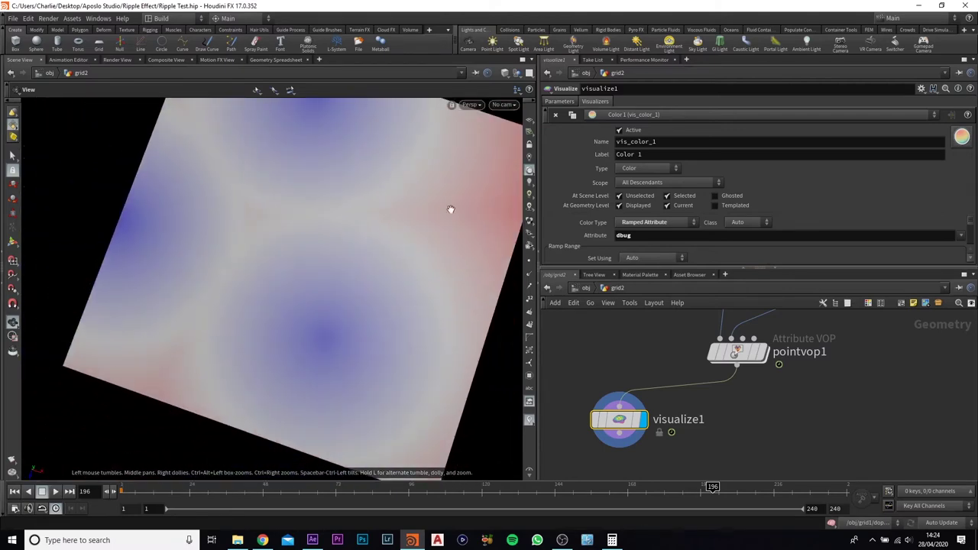
pyautogui.moveTo(466, 210); pyautogui.dragTo(390, 230, button='middle')
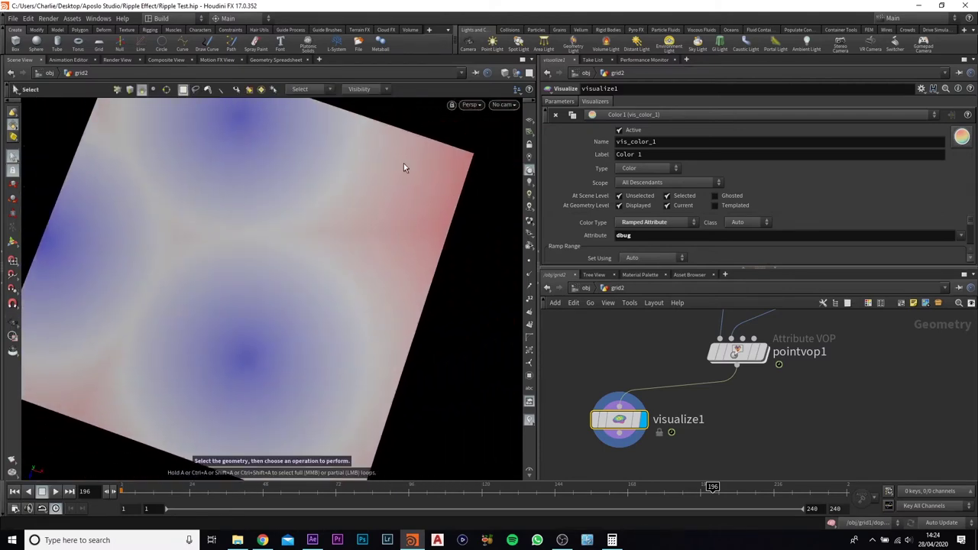
pyautogui.keyDown('alt'); pyautogui.moveTo(301, 275); pyautogui.dragTo(283, 318); pyautogui.keyUp('alt')
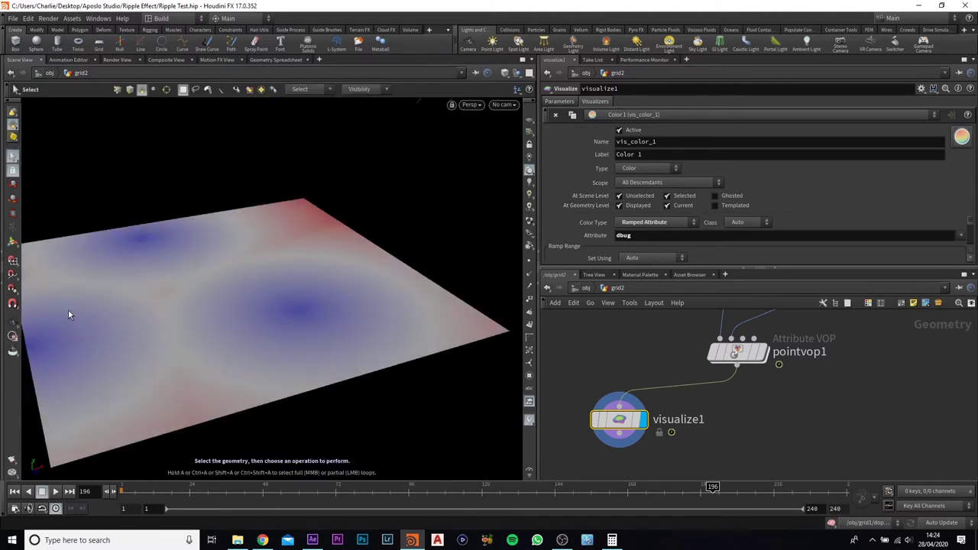
pyautogui.keyDown('alt'); pyautogui.moveTo(279, 297); pyautogui.dragTo(307, 264); pyautogui.keyUp('alt')
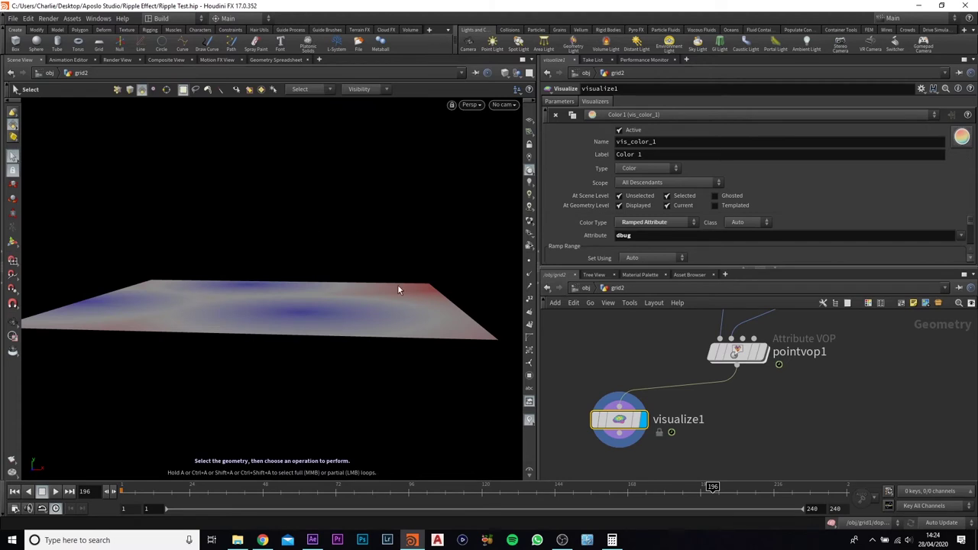
pyautogui.moveTo(313, 315)
pyautogui.keyDown('alt'); pyautogui.mouseDown()
pyautogui.moveTo(334, 288)
pyautogui.moveTo(326, 304)
pyautogui.mouseUp(); pyautogui.keyUp('alt')
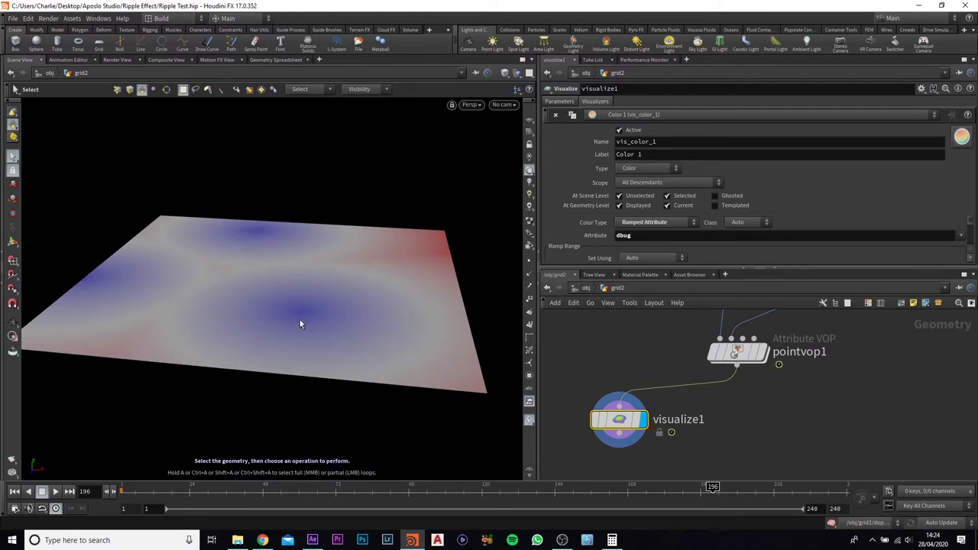
pyautogui.keyDown('alt'); pyautogui.moveTo(306, 332); pyautogui.dragTo(316, 295); pyautogui.keyUp('alt')
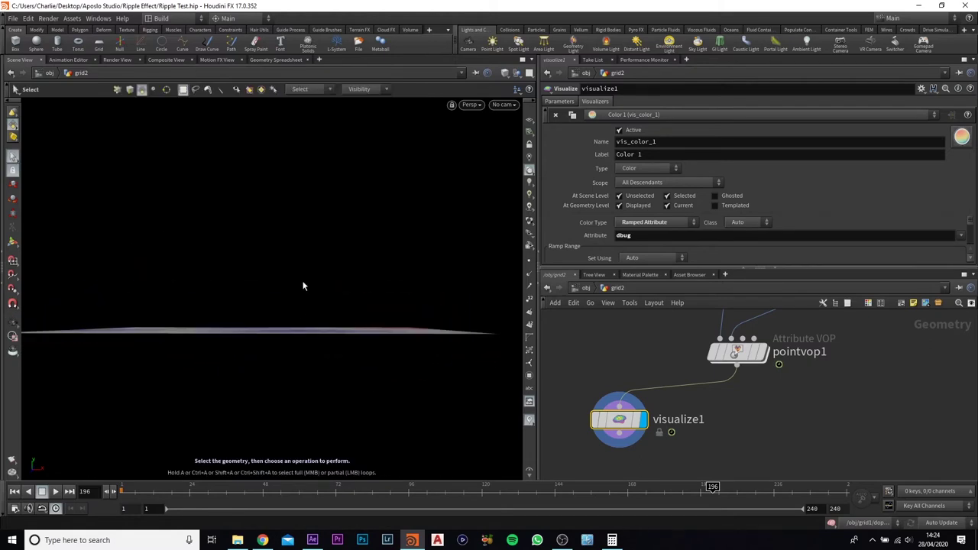
# Step: Return the timeline to frame 1 and view the grid from another side
pyautogui.press('Escape')
pyautogui.hotkey('ctrl', 'Up')
pyautogui.moveTo(434, 283); pyautogui.dragTo(445, 321)
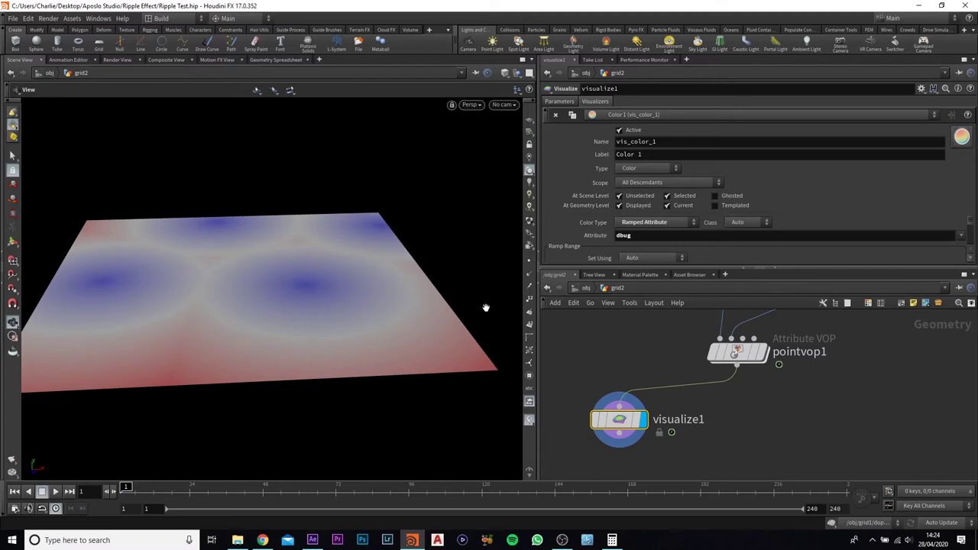
# Step: Shift visualize1 slightly, open pointvop1's inner network and maximize the network editor with the node parameters shown over it
pyautogui.moveTo(623, 425); pyautogui.dragTo(606, 425)
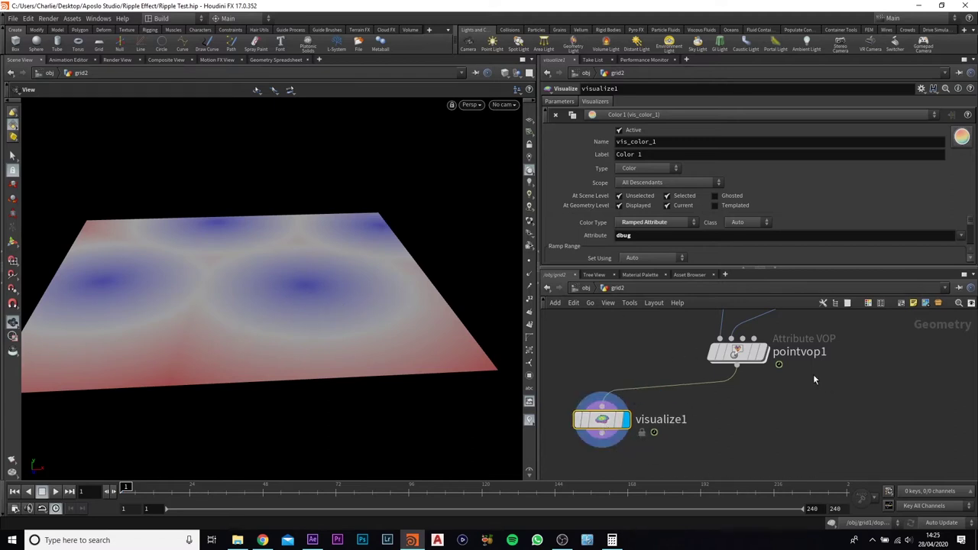
pyautogui.moveTo(760, 389); pyautogui.dragTo(743, 421, button='middle')
pyautogui.doubleClick(720, 319)
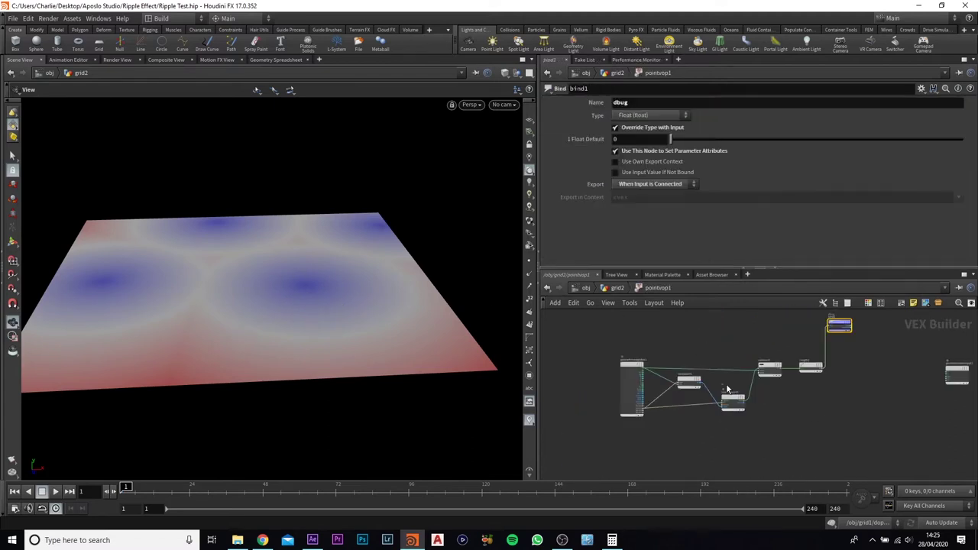
pyautogui.moveTo(812, 395); pyautogui.dragTo(744, 435, button='middle')
pyautogui.scroll(3, 744, 435)
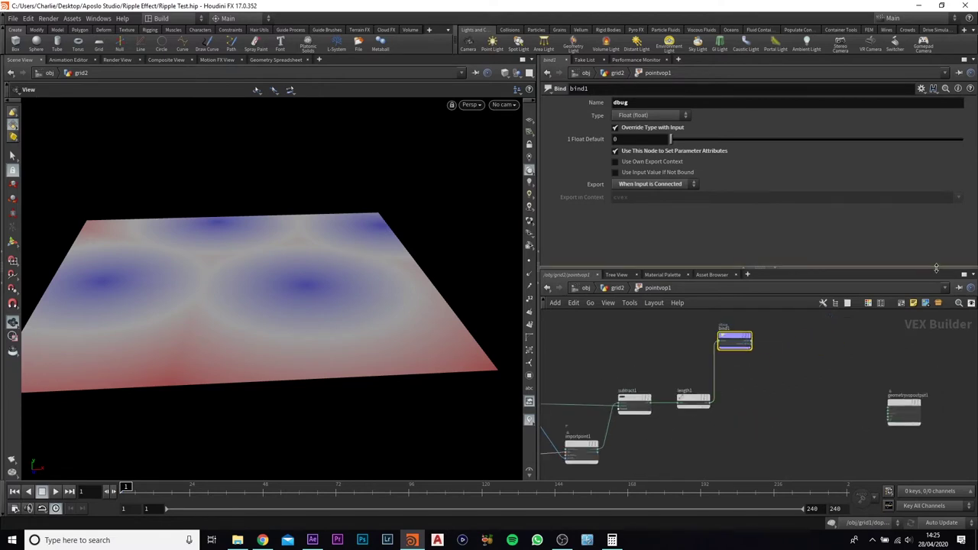
pyautogui.click(969, 280)
pyautogui.press('p')
pyautogui.moveTo(339, 276); pyautogui.dragTo(447, 305, button='middle')
pyautogui.scroll(2, 448, 304)
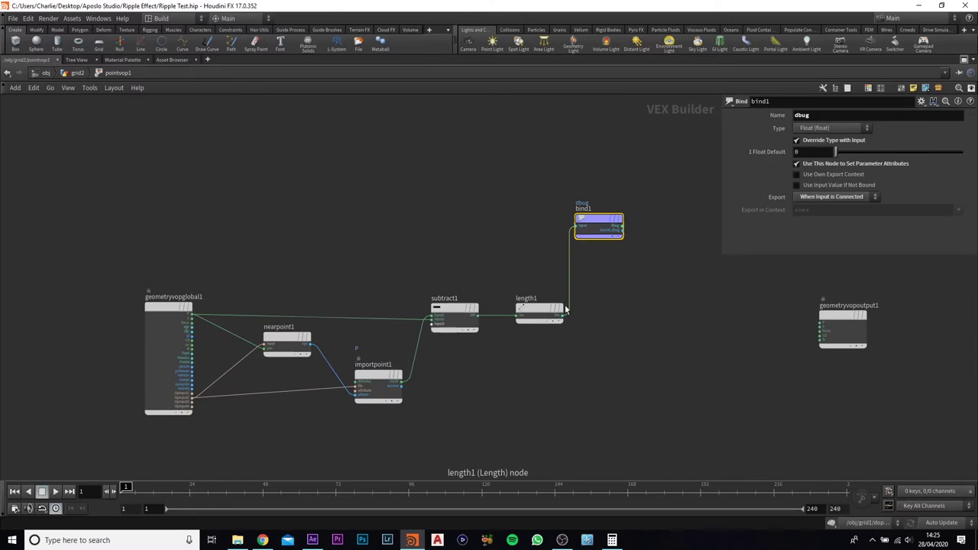
# Step: Place an Add node before geometryvopoutput1 and connect geometryvopglobal1's P output to its first input
pyautogui.press('Tab')
pyautogui.write('add')
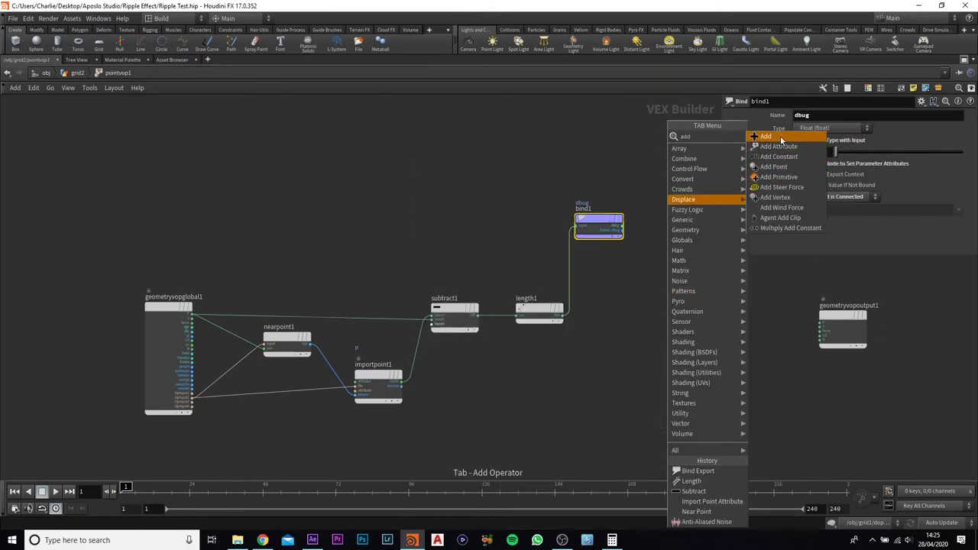
pyautogui.click(780, 140)
pyautogui.click(710, 298)
pyautogui.click(690, 299)
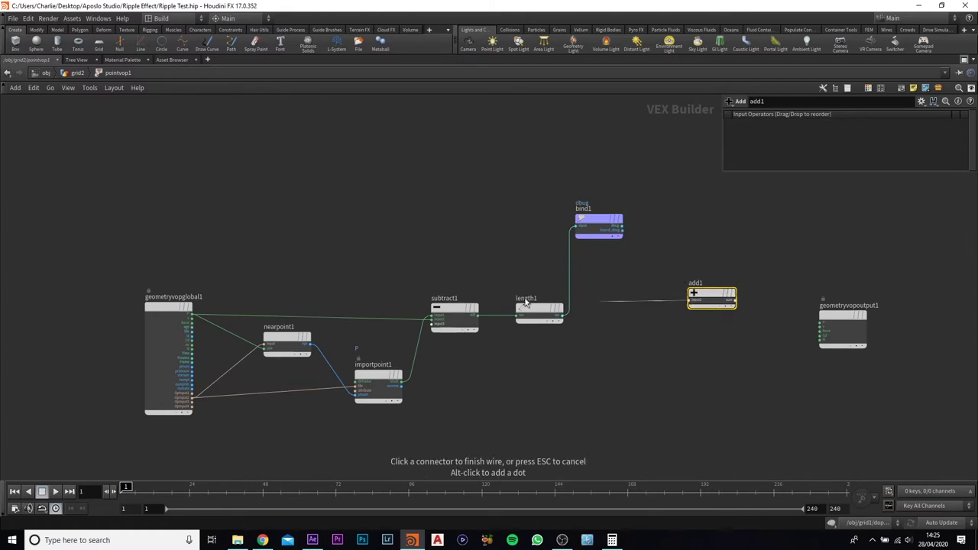
pyautogui.click(193, 313)
# Step: Place a Fit Range node below length1 and connect length1's output to its val input
pyautogui.press('Tab')
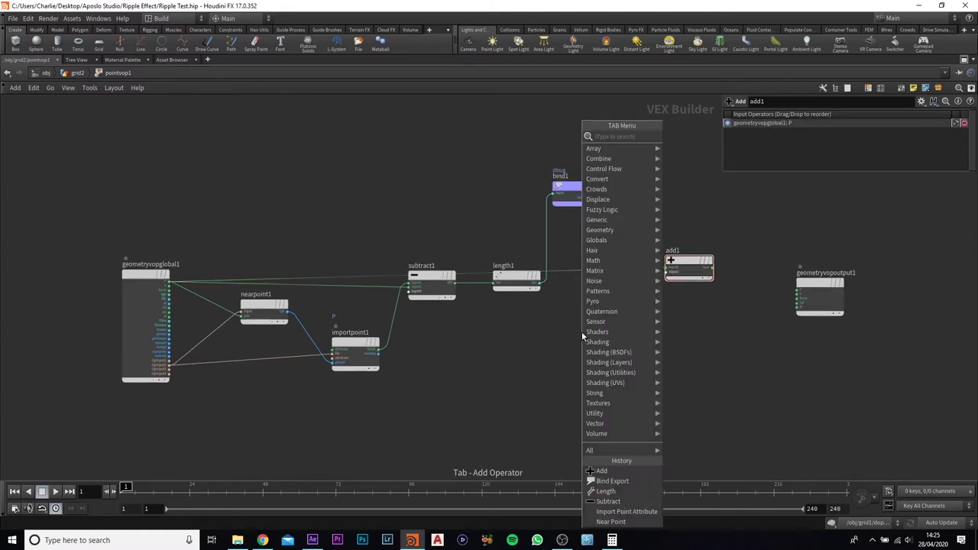
pyautogui.write('fit')
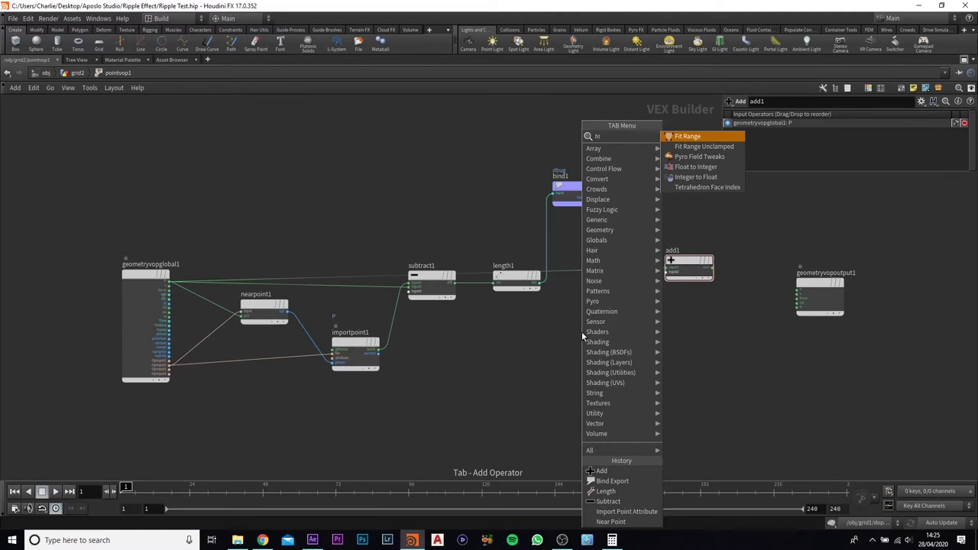
pyautogui.press('Return')
pyautogui.click(569, 340)
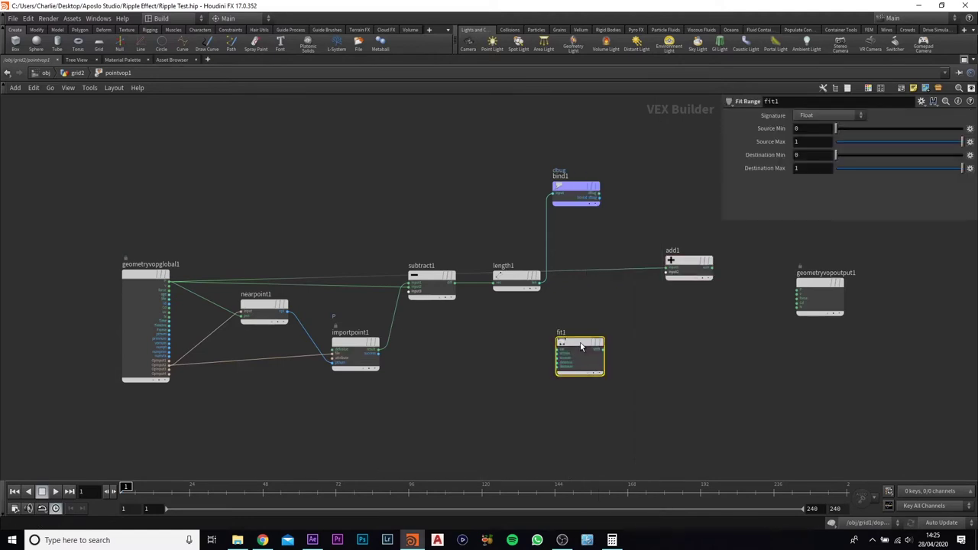
pyautogui.scroll(4, 578, 345)
pyautogui.click(491, 217)
pyautogui.click(557, 351)
pyautogui.scroll(-2, 631, 295)
pyautogui.moveTo(688, 331); pyautogui.dragTo(606, 343, button='middle')
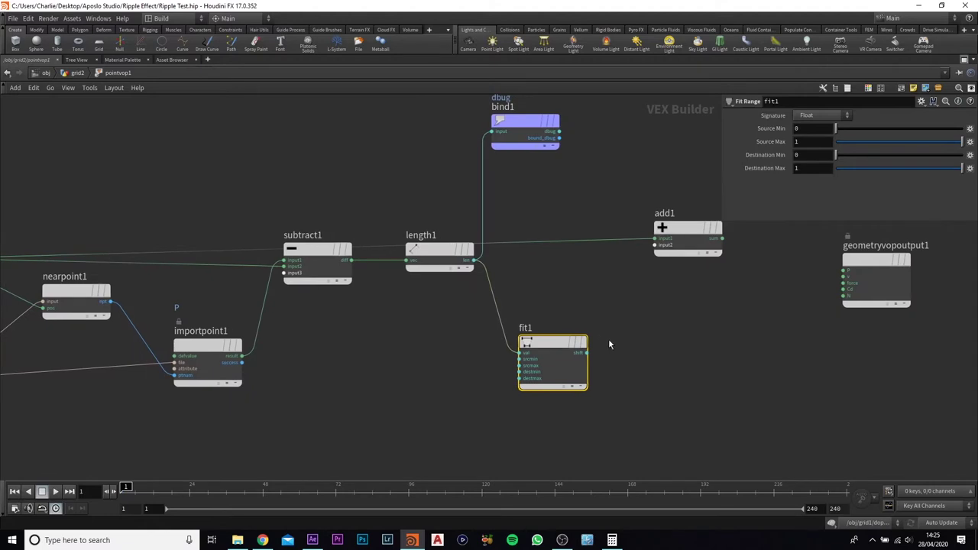
# Step: Move add1 farther from length1 and add a Ramp Parameter node fed by fit1's output
pyautogui.moveTo(686, 233); pyautogui.dragTo(755, 230)
pyautogui.moveTo(670, 312); pyautogui.dragTo(644, 338, button='middle')
pyautogui.press('Tab')
pyautogui.write('ran')
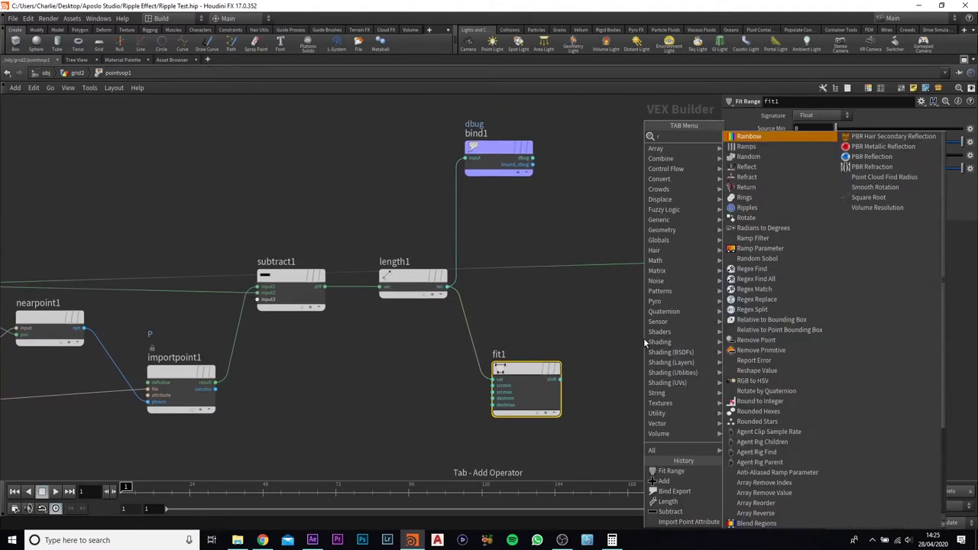
pyautogui.press('BackSpace')
pyautogui.press('BackSpace')
pyautogui.click(758, 249)
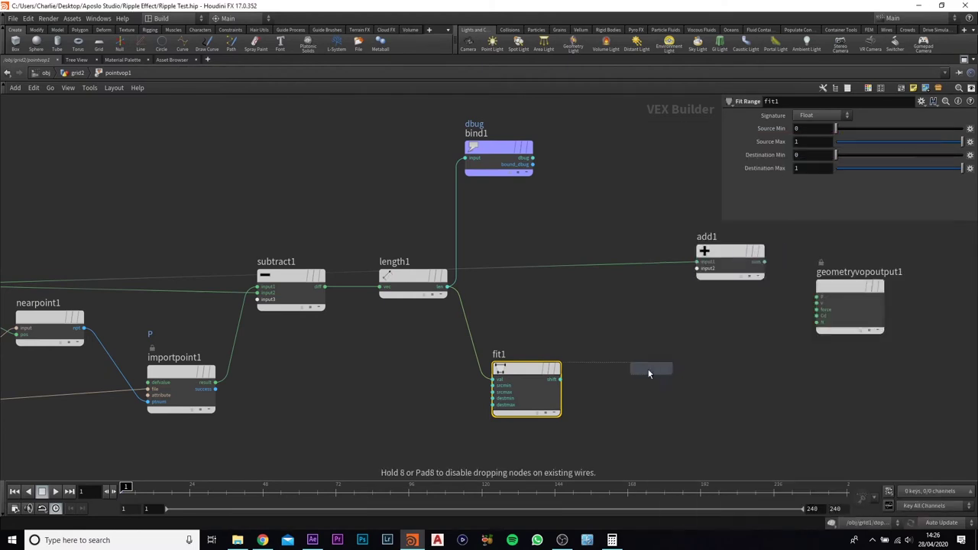
pyautogui.click(649, 373)
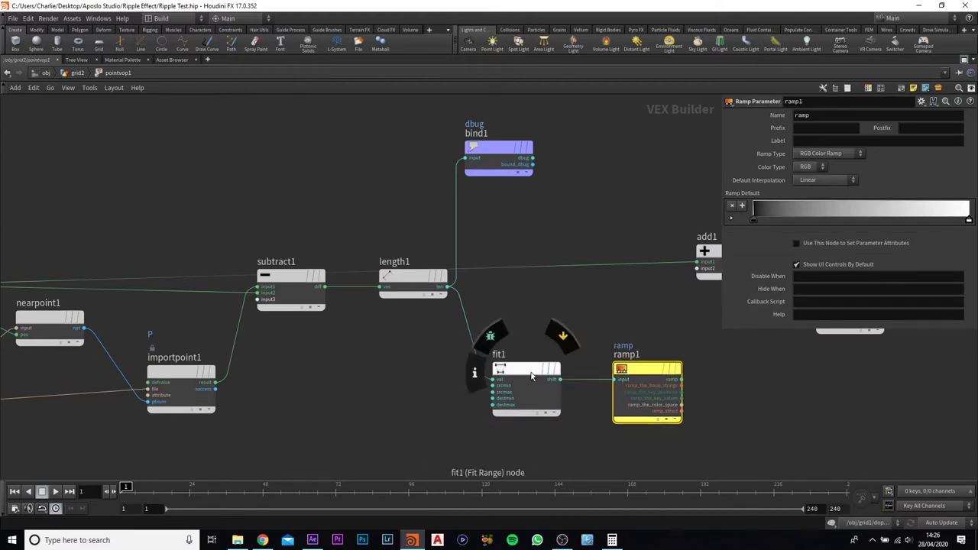
pyautogui.moveTo(532, 376); pyautogui.dragTo(493, 374)
pyautogui.scroll(-2, 565, 315)
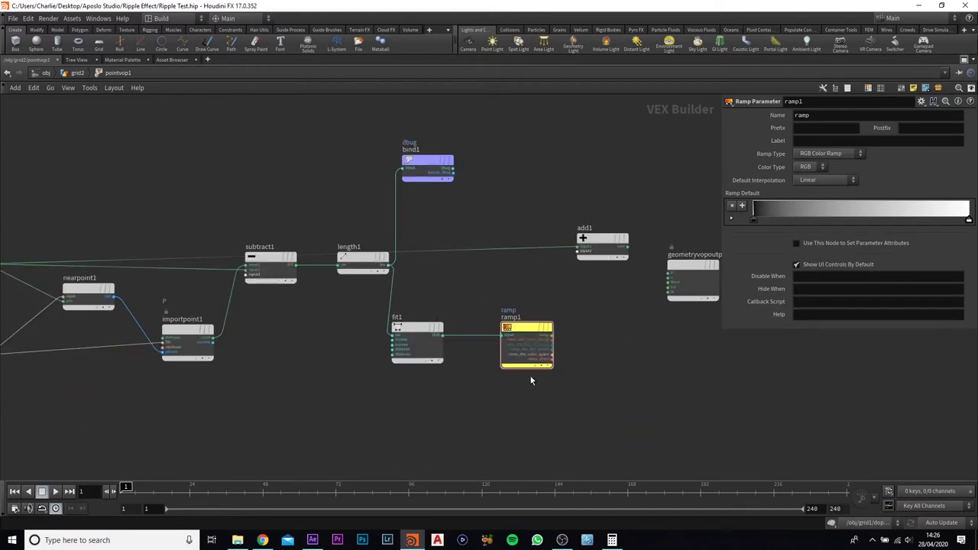
# Step: Set the ramp type of ramp1 to Spline Ramp (float)
pyautogui.click(420, 356)
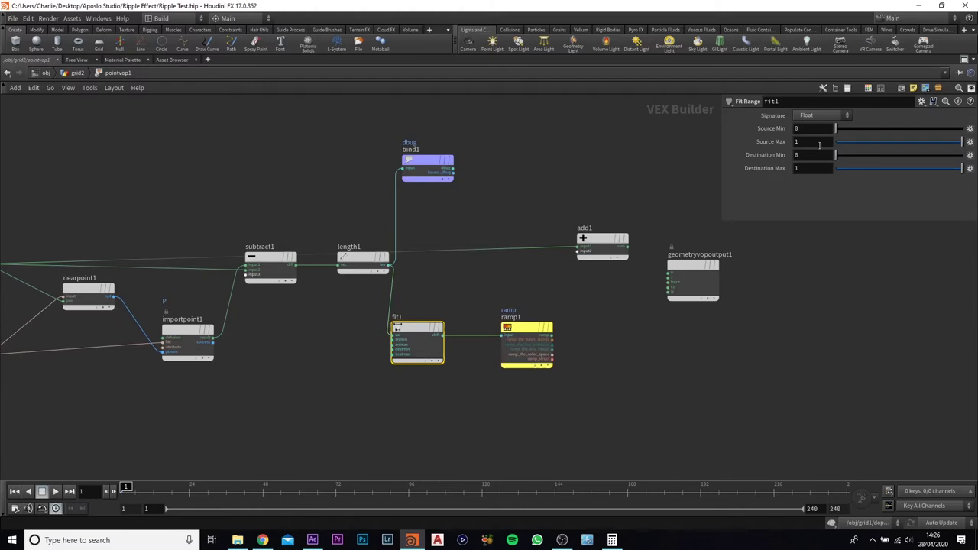
pyautogui.click(528, 340)
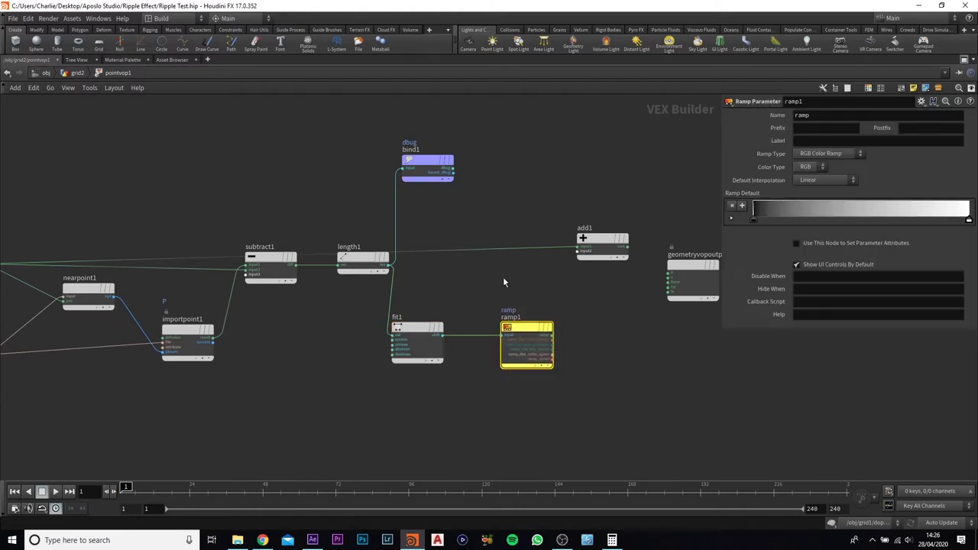
pyautogui.click(859, 153)
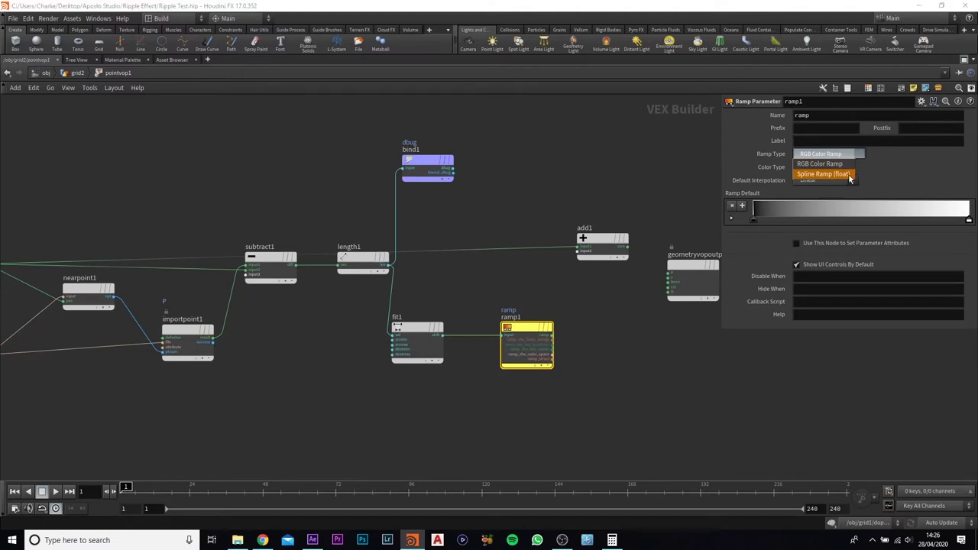
pyautogui.click(850, 175)
# Step: Add a Multiply node beyond ramp1 in the pointvop1 network
pyautogui.press('Tab')
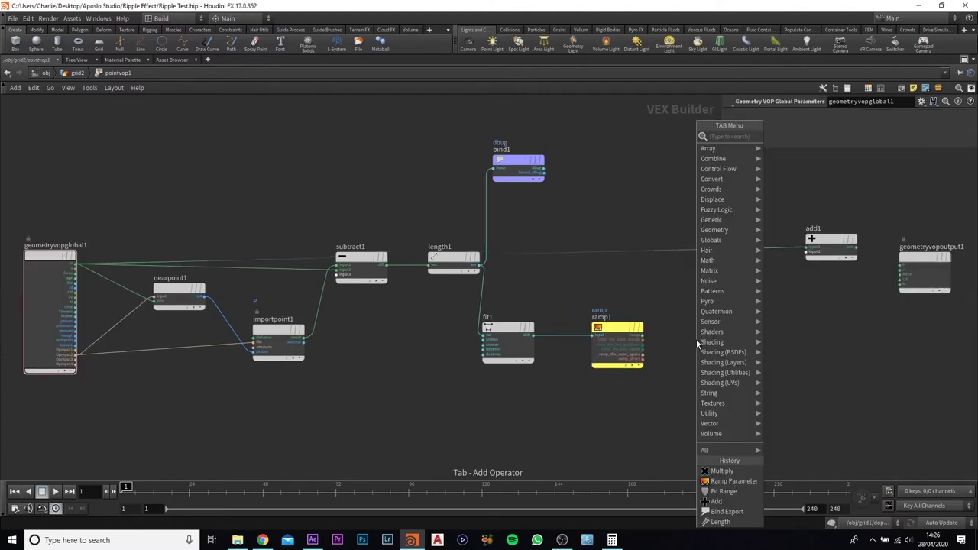
pyautogui.write('mult')
pyautogui.press('Return')
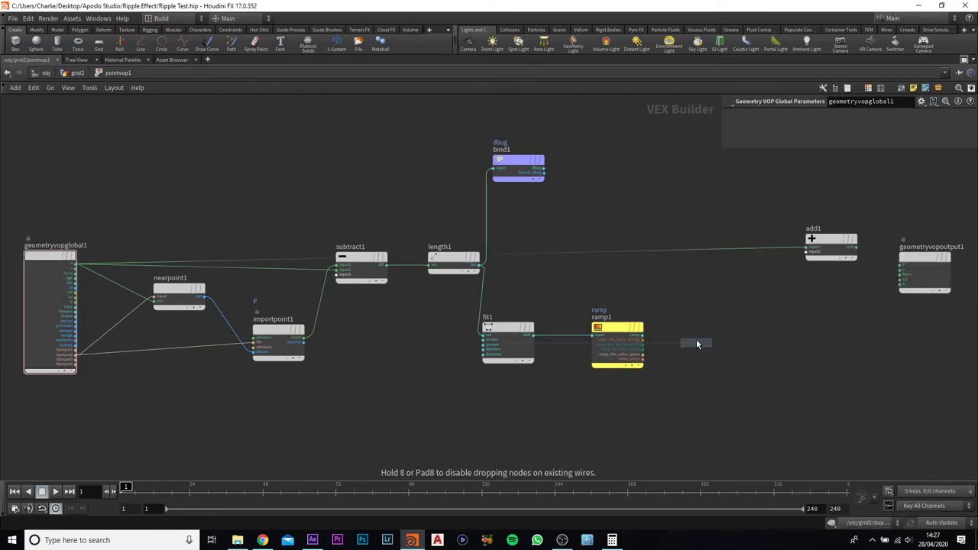
pyautogui.click(697, 330)
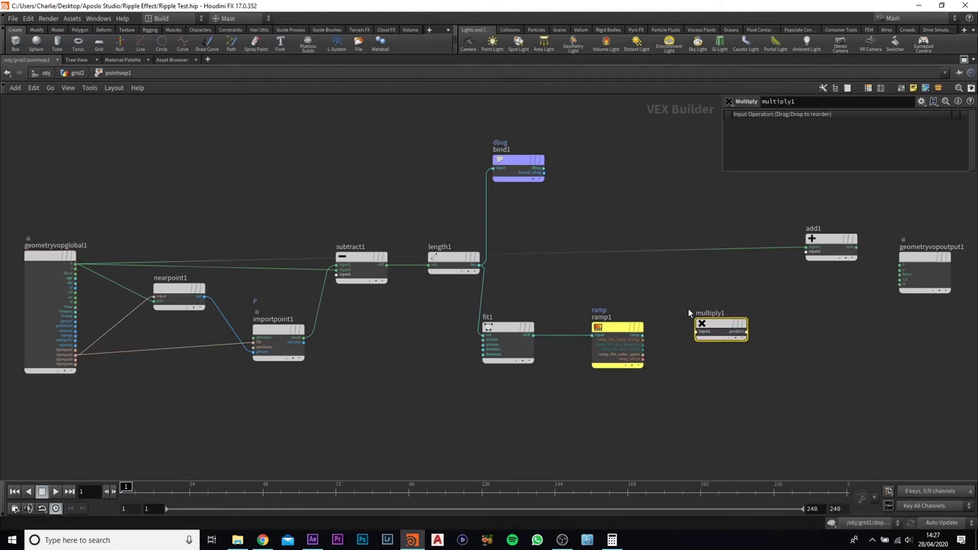
# Step: Add a Constant node that feeds the first input of multiply1
pyautogui.moveTo(688, 313); pyautogui.dragTo(722, 360, button='middle')
pyautogui.click(729, 380)
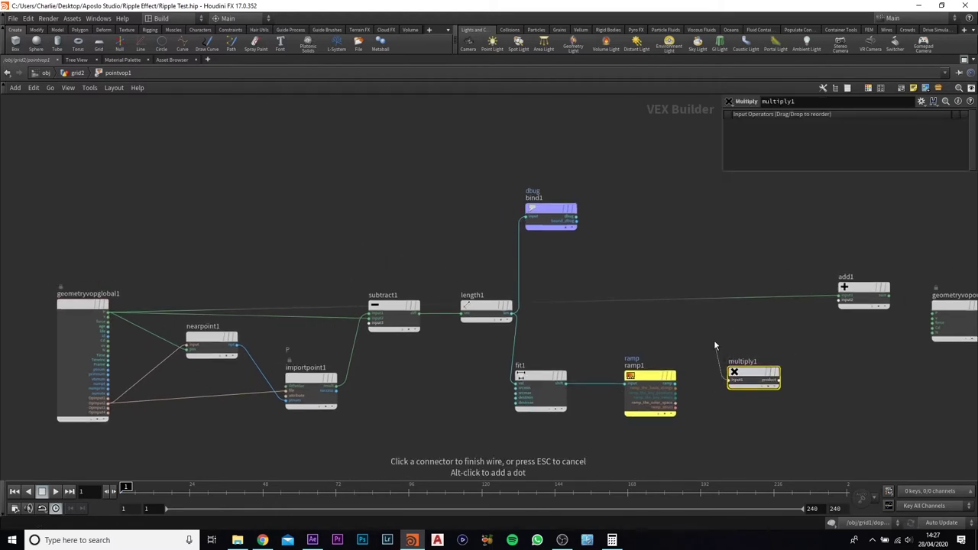
pyautogui.press('Tab')
pyautogui.write('cont')
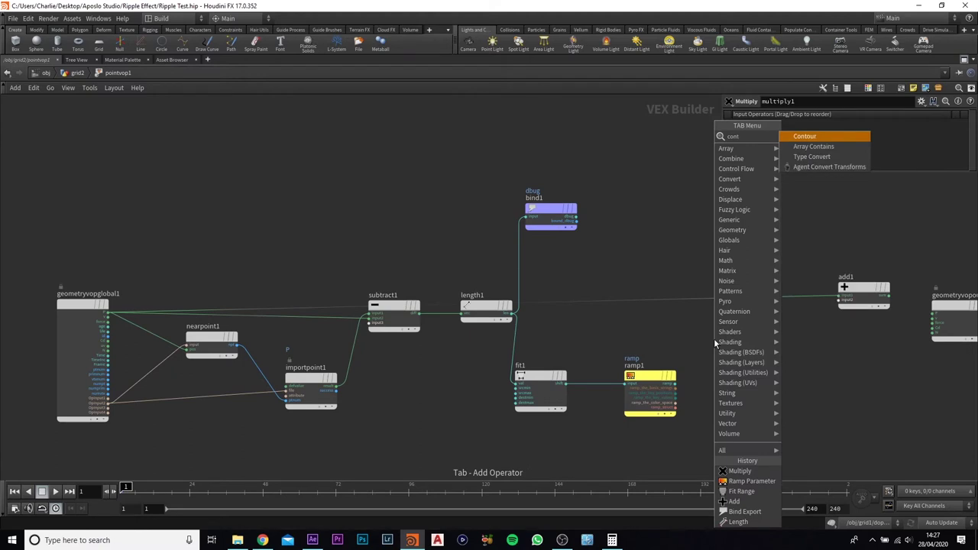
pyautogui.press('BackSpace')
pyautogui.press('Return')
pyautogui.click(714, 338)
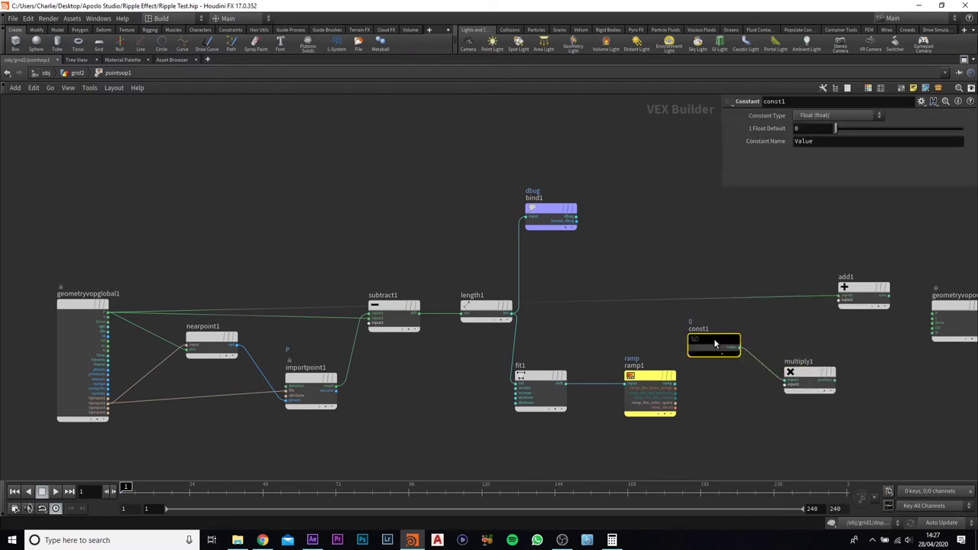
# Step: Make const1 a vector constant of 0, 1, 0 and connect ramp1's output to multiply1's second input
pyautogui.click(833, 116)
pyautogui.click(859, 158)
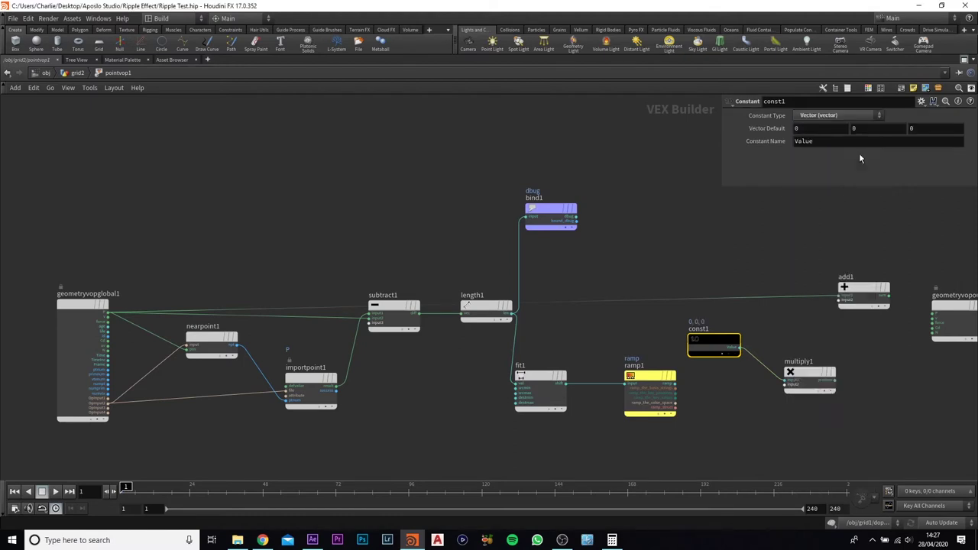
pyautogui.click(881, 130)
pyautogui.click(802, 238)
pyautogui.moveTo(711, 341); pyautogui.dragTo(722, 335)
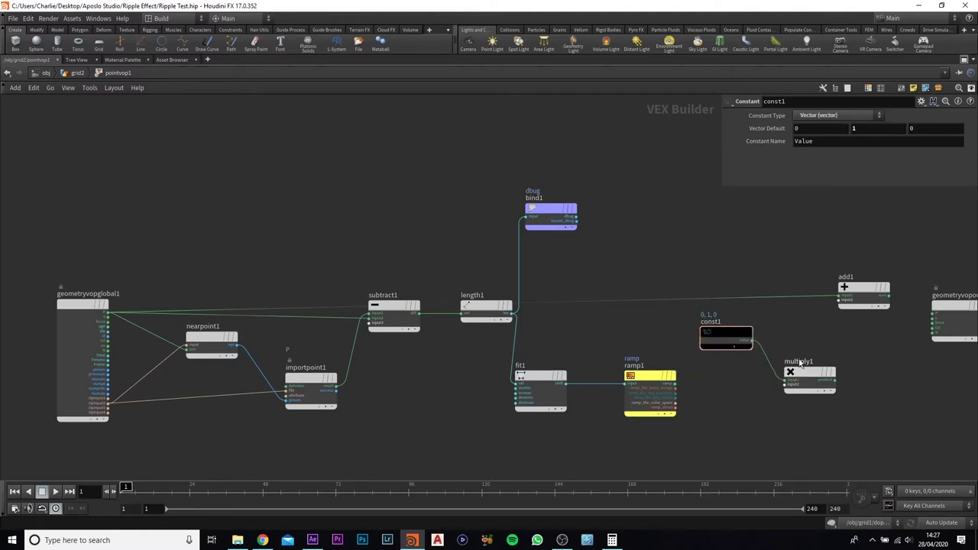
pyautogui.moveTo(815, 376); pyautogui.dragTo(812, 367)
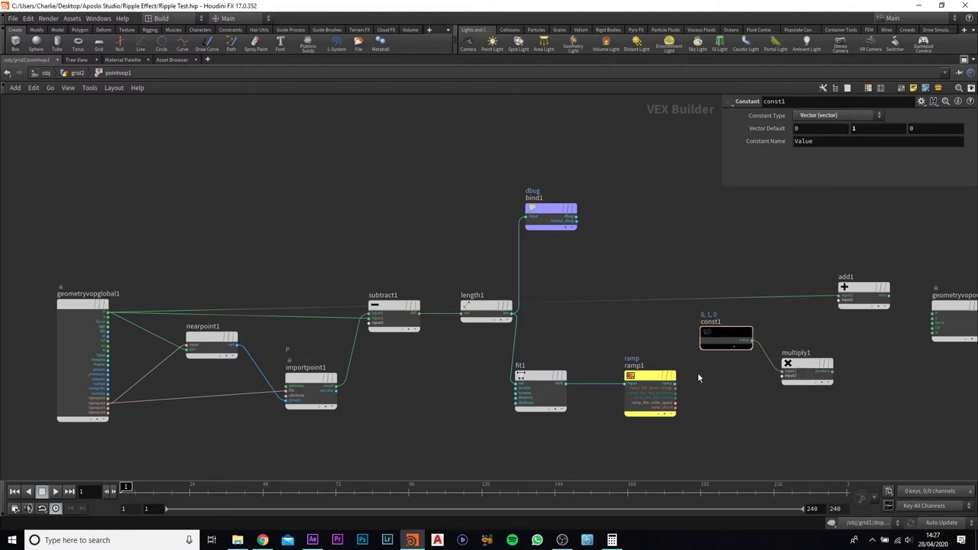
pyautogui.click(787, 377)
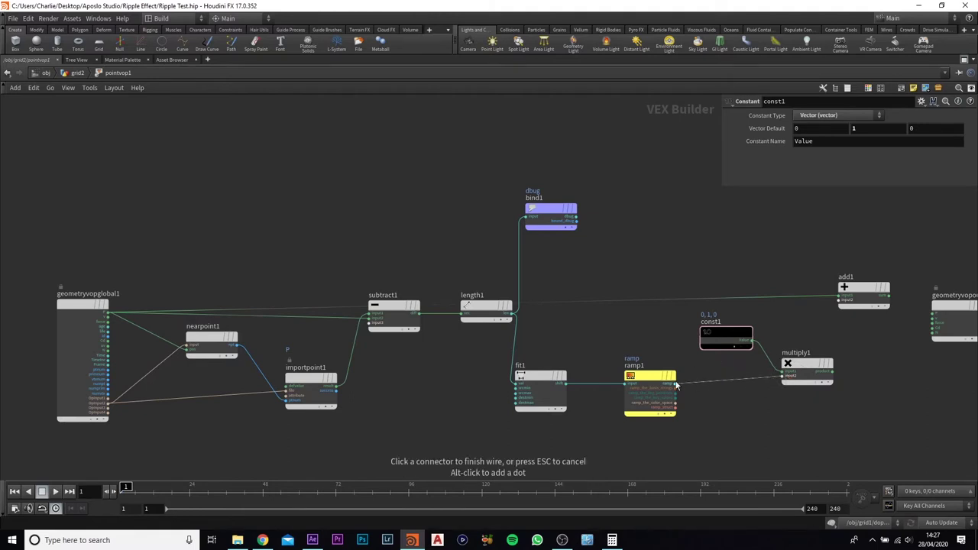
pyautogui.click(676, 384)
# Step: Connect multiply1's product to add1's second input and add1's sum to the P input of geometryvopoutput1, spacing the nodes out
pyautogui.moveTo(775, 383); pyautogui.dragTo(633, 364, button='middle')
pyautogui.moveTo(717, 269); pyautogui.dragTo(736, 269)
pyautogui.moveTo(819, 294); pyautogui.dragTo(888, 289)
pyautogui.click(718, 282)
pyautogui.click(691, 350)
pyautogui.moveTo(785, 296); pyautogui.dragTo(689, 311, button='middle')
pyautogui.click(671, 292)
pyautogui.click(765, 304)
pyautogui.moveTo(790, 296); pyautogui.dragTo(786, 282)
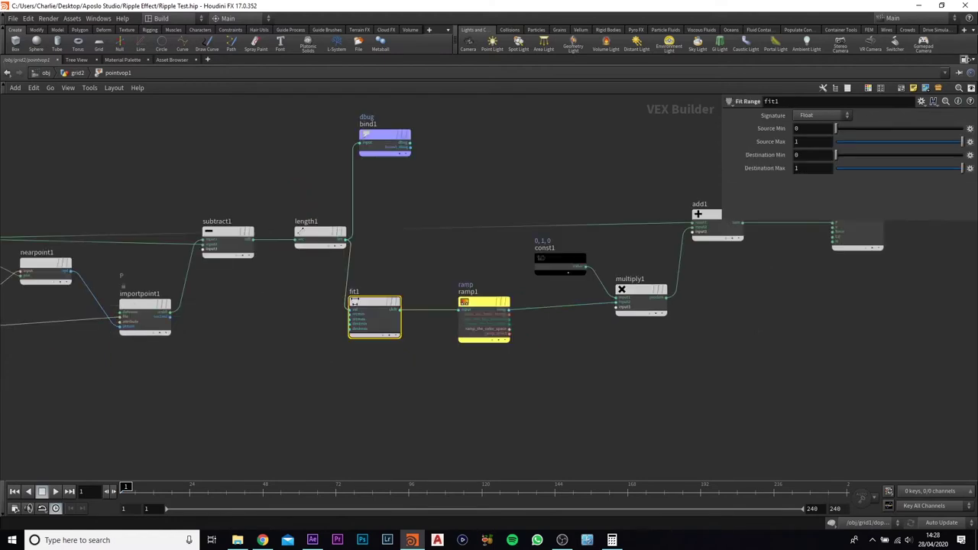
# Step: Restore the split layout with the 3D view, then lower fit1's Source Max and set its Destination Max to 0.101
pyautogui.click(965, 60)
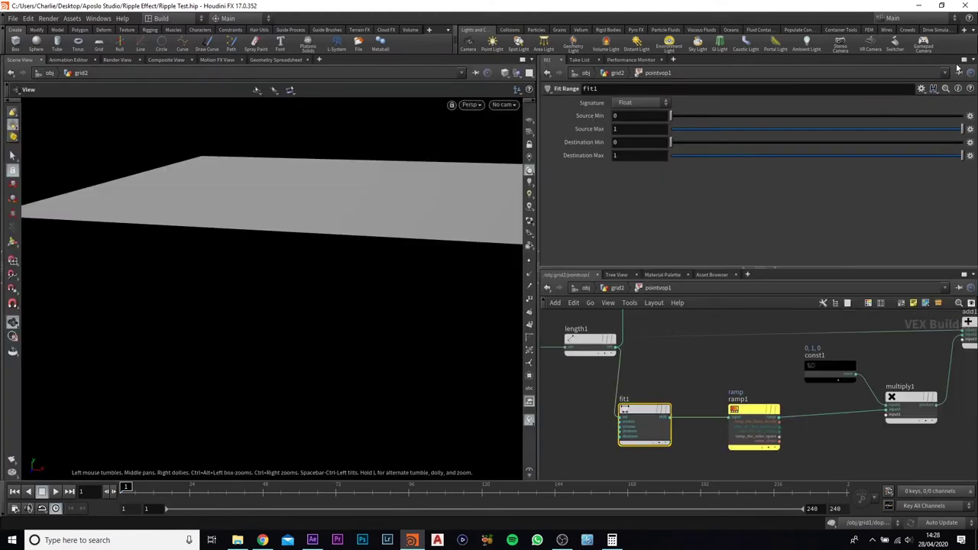
pyautogui.moveTo(383, 229); pyautogui.dragTo(275, 325)
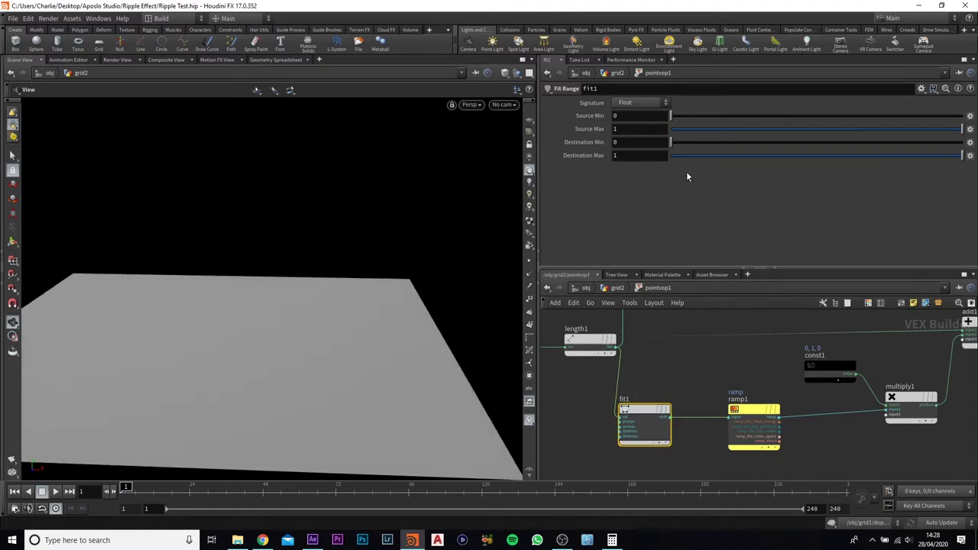
pyautogui.moveTo(694, 129); pyautogui.dragTo(693, 129)
pyautogui.moveTo(280, 336); pyautogui.dragTo(305, 260)
pyautogui.moveTo(690, 154)
pyautogui.mouseDown()
pyautogui.moveTo(722, 158)
pyautogui.moveTo(702, 156)
pyautogui.mouseUp()
# Step: Return to the grid2 network and add a middle point to pointvop1's ramp at about position 0.49, value 0.31
pyautogui.moveTo(712, 369); pyautogui.dragTo(811, 471)
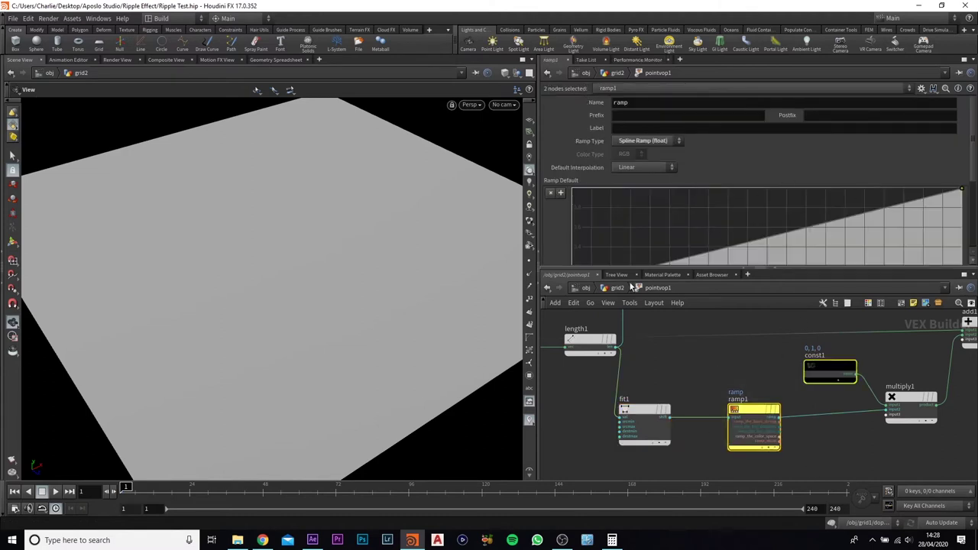
pyautogui.click(613, 288)
pyautogui.moveTo(716, 386)
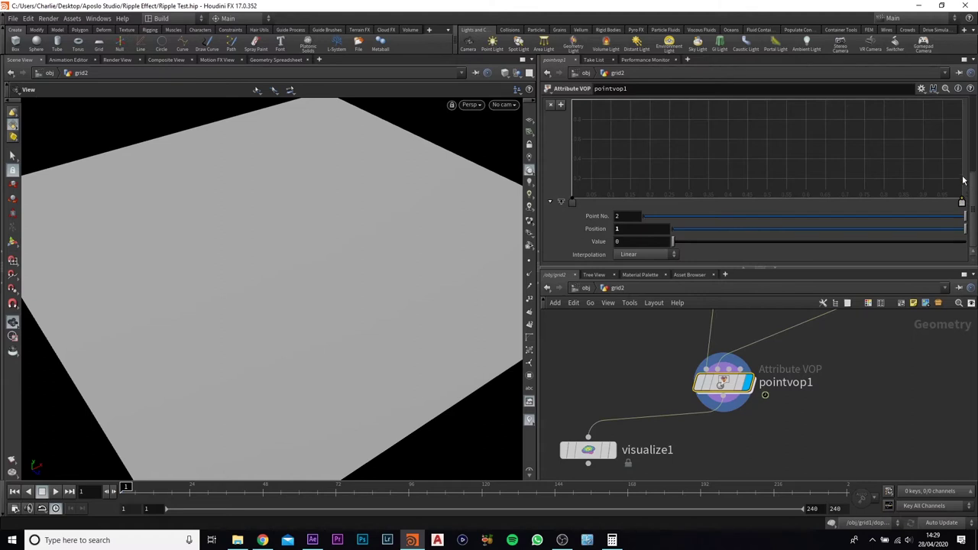
pyautogui.click(765, 171)
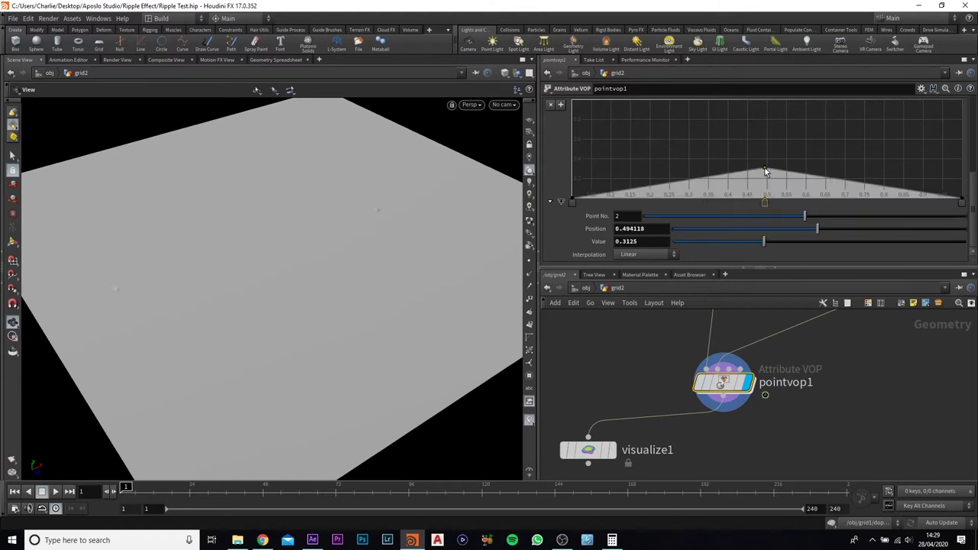
# Step: Replace the end point of pointvop1's ramp with one at position 1, value 1
pyautogui.click(961, 200)
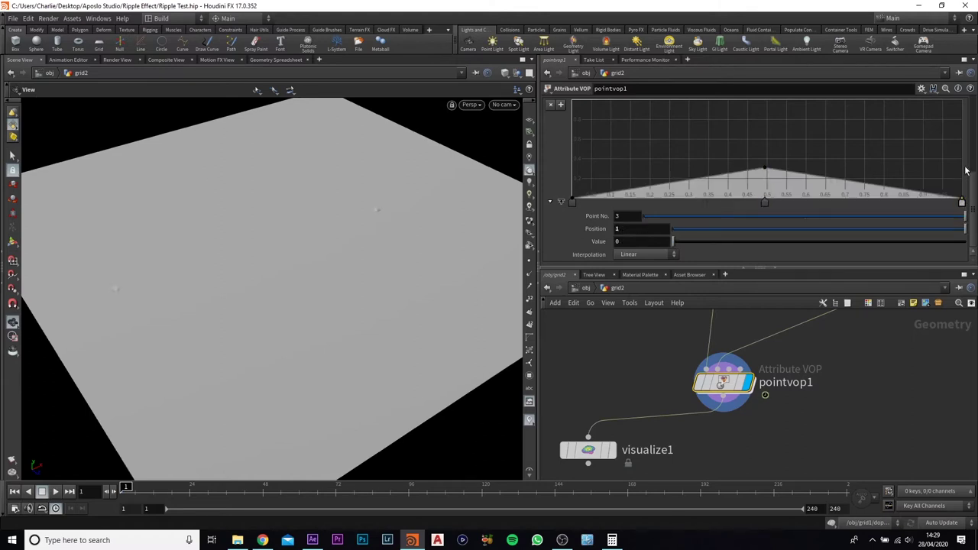
pyautogui.moveTo(948, 190); pyautogui.dragTo(951, 97)
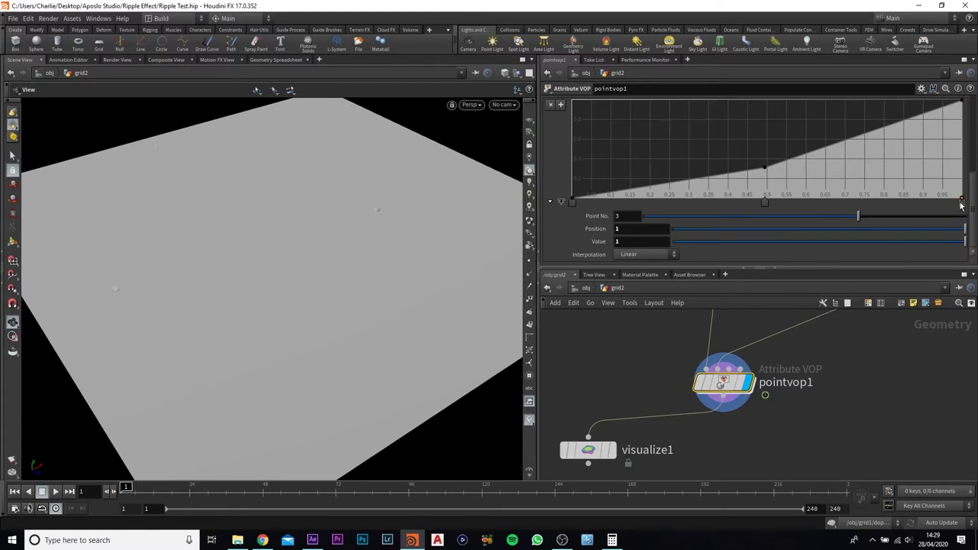
pyautogui.press('Delete')
pyautogui.press('Delete')
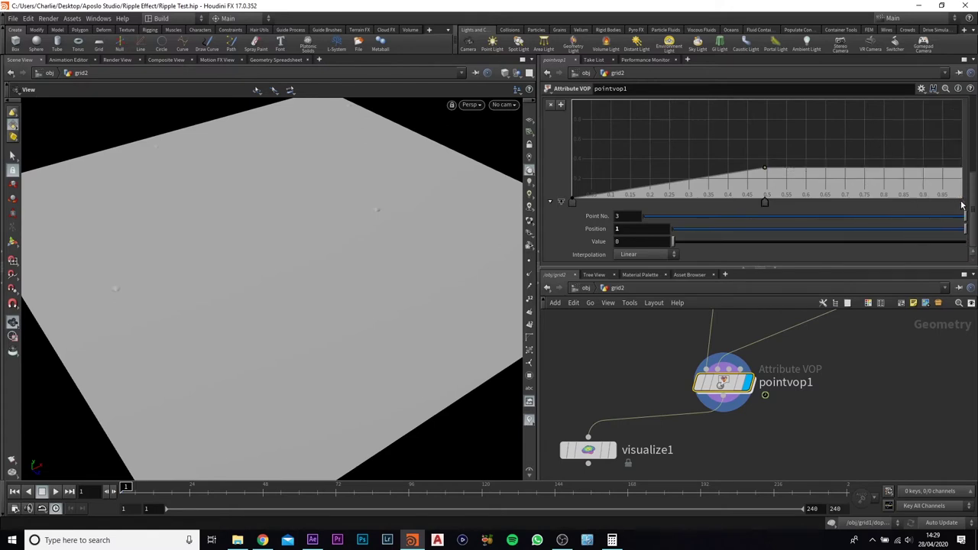
pyautogui.moveTo(910, 165); pyautogui.dragTo(961, 101)
# Step: Move the ramp's middle point to about position 0.65, value 0.19, with B-Spline interpolation
pyautogui.moveTo(766, 168); pyautogui.dragTo(782, 174)
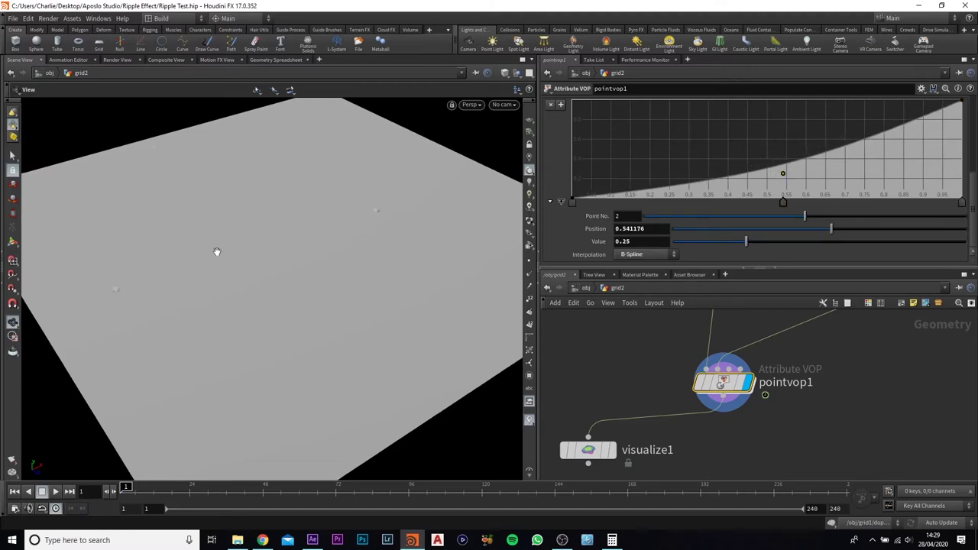
pyautogui.moveTo(128, 297); pyautogui.dragTo(264, 295)
pyautogui.scroll(5, 192, 285)
pyautogui.moveTo(782, 176); pyautogui.dragTo(827, 188)
pyautogui.scroll(-3, 812, 327)
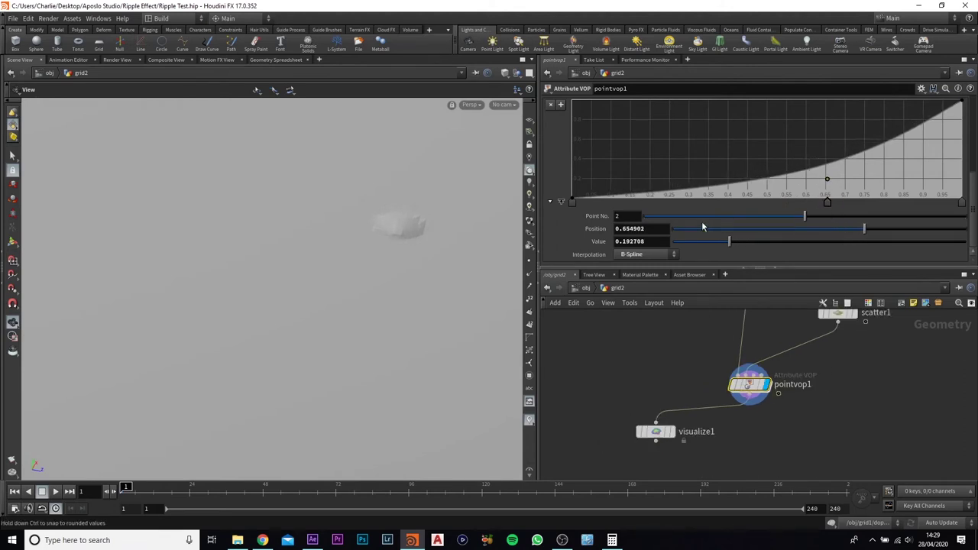
# Step: Go back inside pointvop1 and set fit1's Source Max to 0.243
pyautogui.scroll(2, 860, 397)
pyautogui.doubleClick(724, 387)
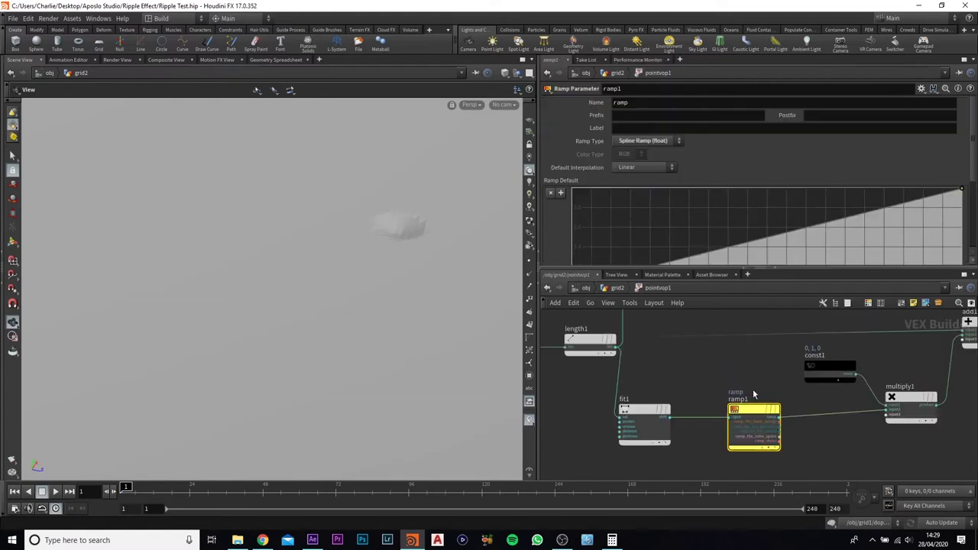
pyautogui.moveTo(838, 449); pyautogui.dragTo(835, 427, button='middle')
pyautogui.click(640, 398)
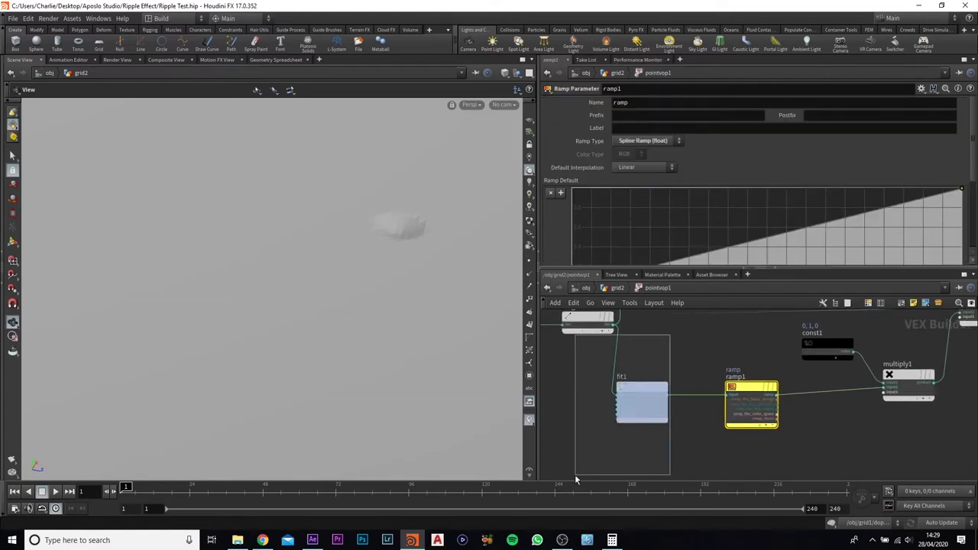
pyautogui.moveTo(785, 133); pyautogui.dragTo(742, 134)
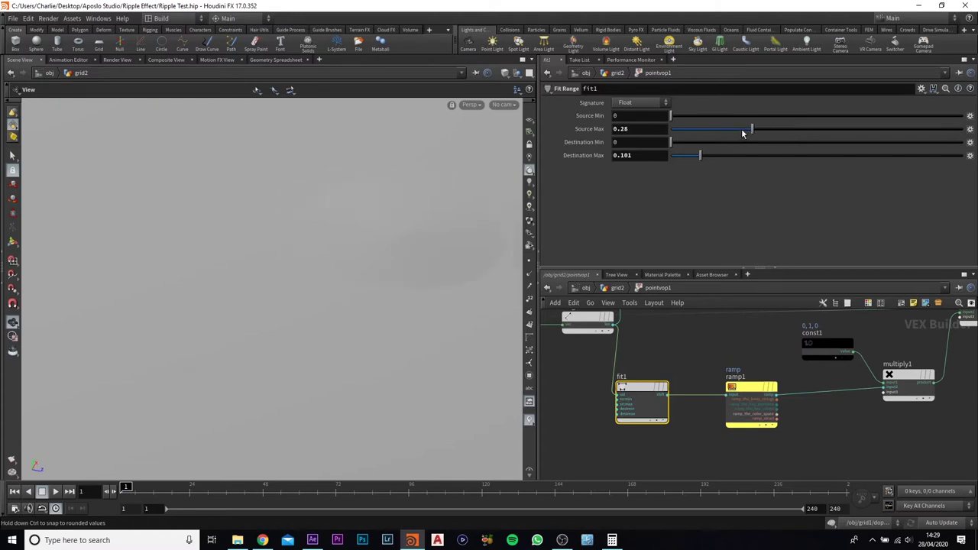
# Step: Set fit1's Destination Max to 1 and its Source Max to 0.108
pyautogui.moveTo(287, 185); pyautogui.dragTo(366, 206, button='right')
pyautogui.moveTo(390, 183); pyautogui.dragTo(415, 212, button='middle')
pyautogui.moveTo(415, 211); pyautogui.dragTo(504, 230)
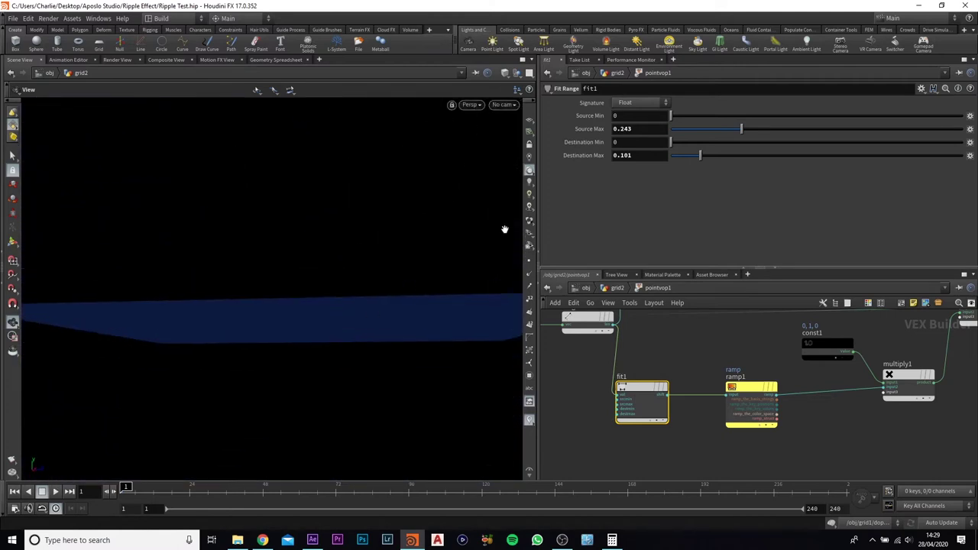
pyautogui.moveTo(699, 155); pyautogui.dragTo(962, 155)
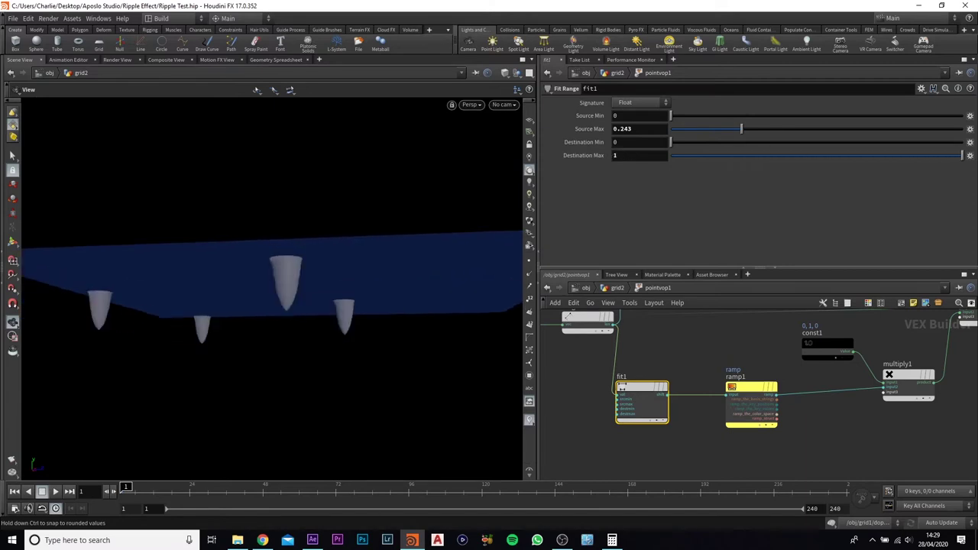
pyautogui.moveTo(395, 321); pyautogui.dragTo(76, 240)
pyautogui.moveTo(717, 131); pyautogui.dragTo(701, 130)
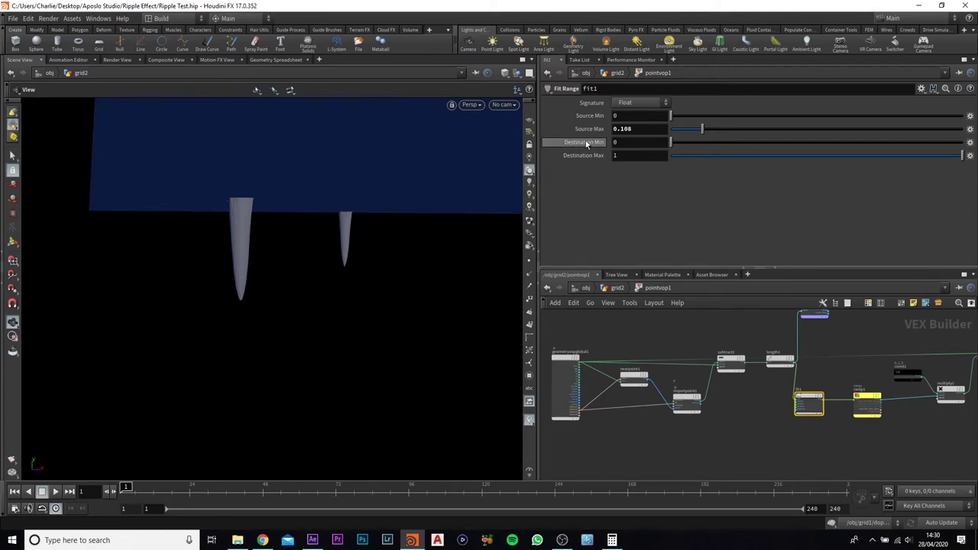
# Step: Invert fit1's output range by setting Destination Min to 1 and Destination Max to 0
pyautogui.click(639, 142)
pyautogui.write('1')
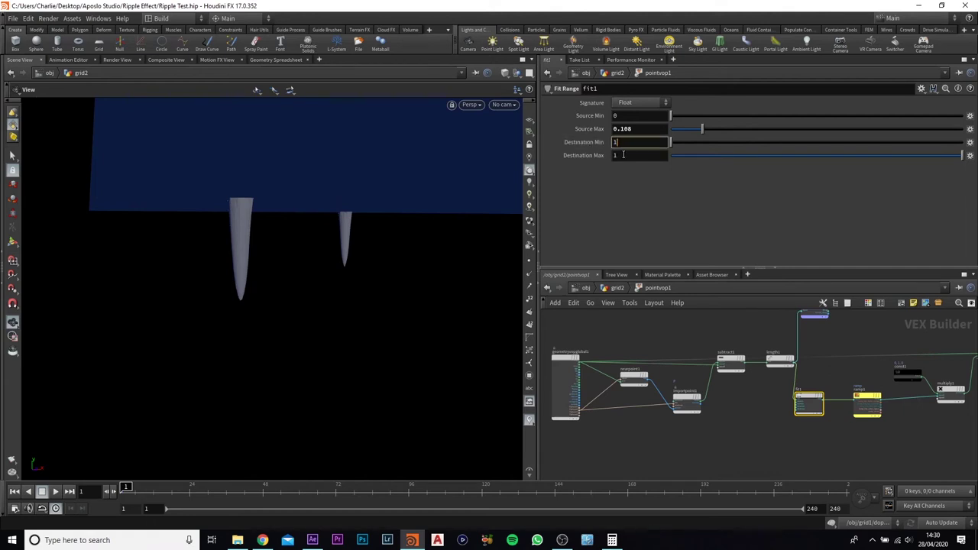
pyautogui.press('Tab')
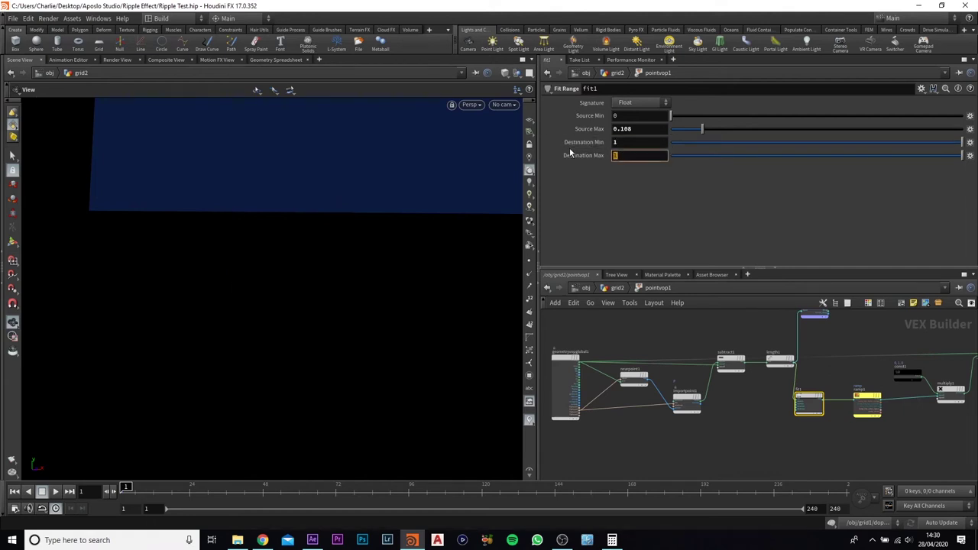
pyautogui.press('Return')
# Step: Play the animation from the start to examine the peaks on the grid, then stop playback
pyautogui.moveTo(226, 260); pyautogui.dragTo(294, 318)
pyautogui.moveTo(290, 493); pyautogui.dragTo(122, 491)
pyautogui.click(55, 492)
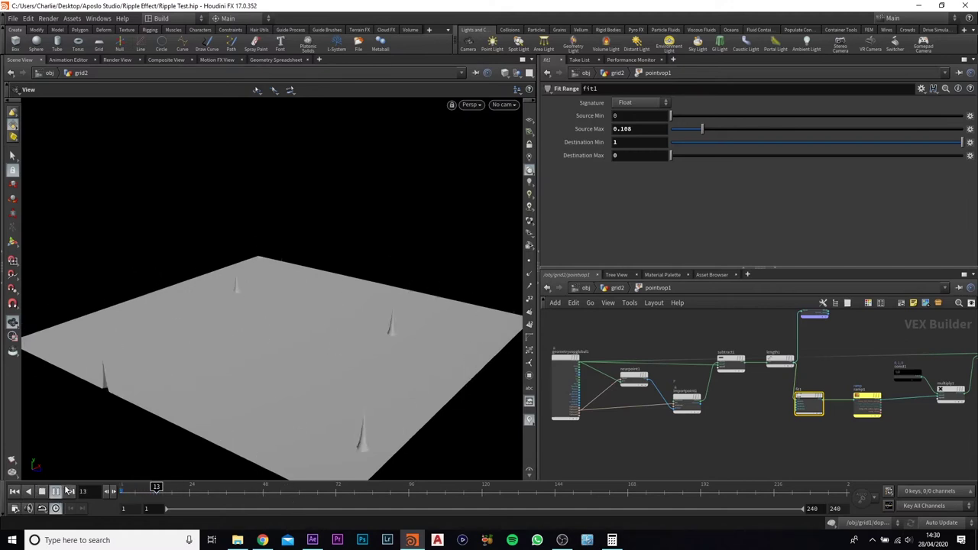
pyautogui.click(57, 492)
# Step: Return to the grid2 network, add a DOP Network fed by pointvop1, and go inside it
pyautogui.click(615, 290)
pyautogui.moveTo(810, 447); pyautogui.dragTo(834, 389, button='middle')
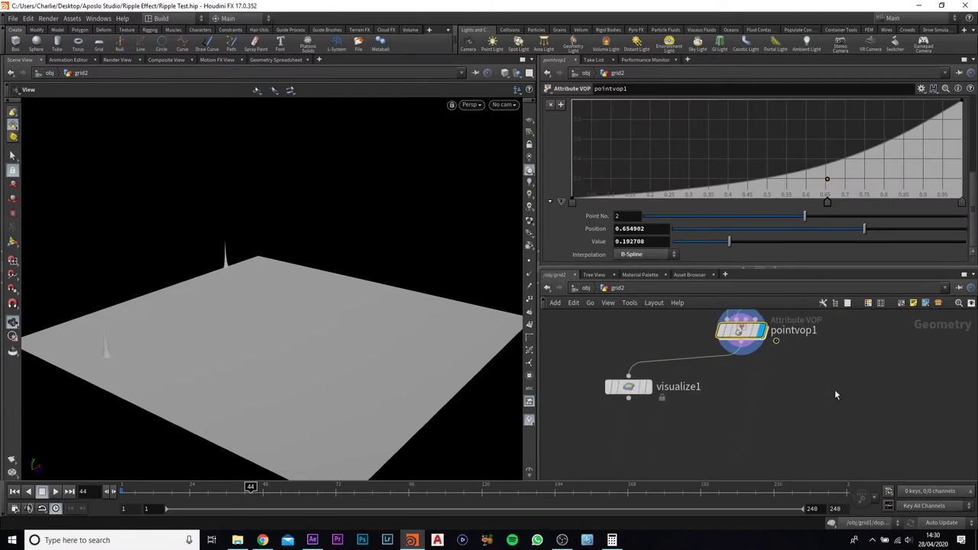
pyautogui.press('Tab')
pyautogui.write('d')
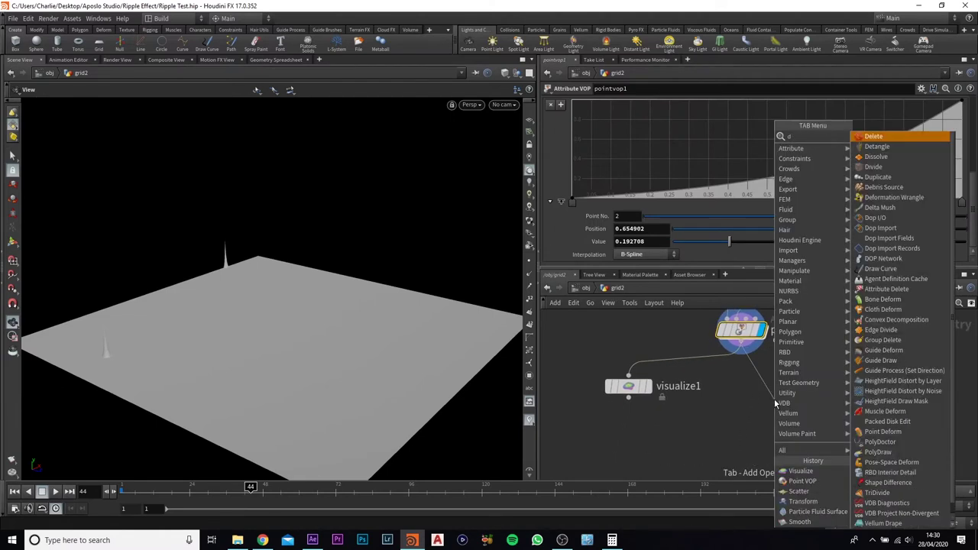
pyautogui.write('opne')
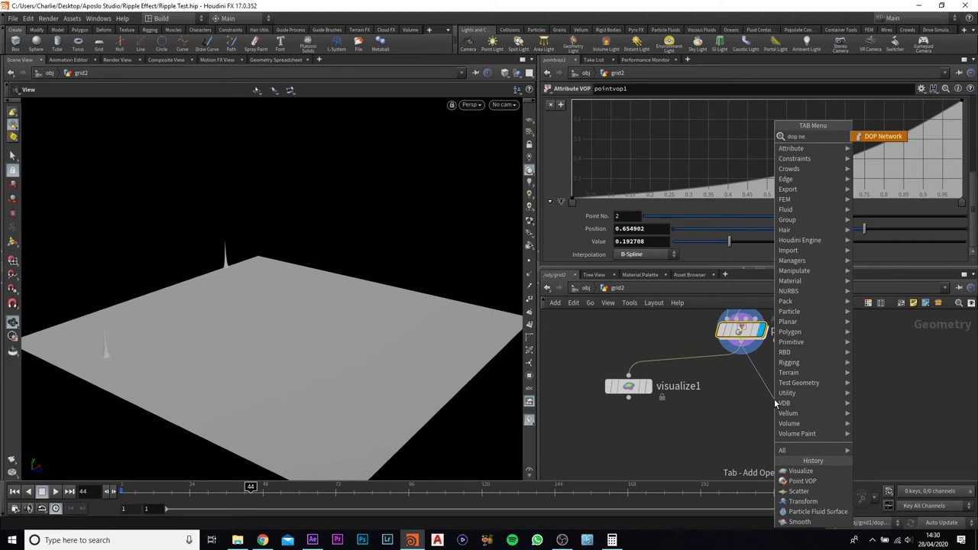
pyautogui.press('Return')
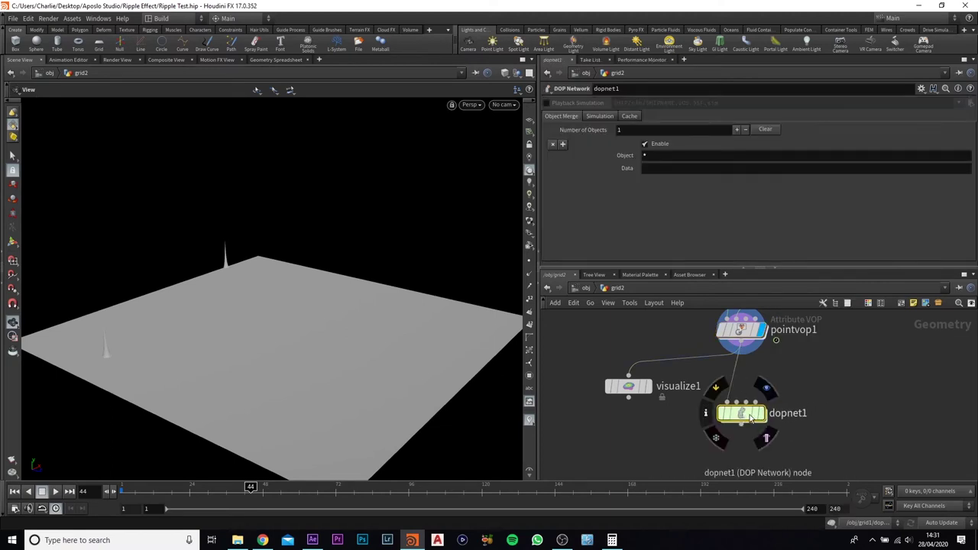
pyautogui.doubleClick(775, 402)
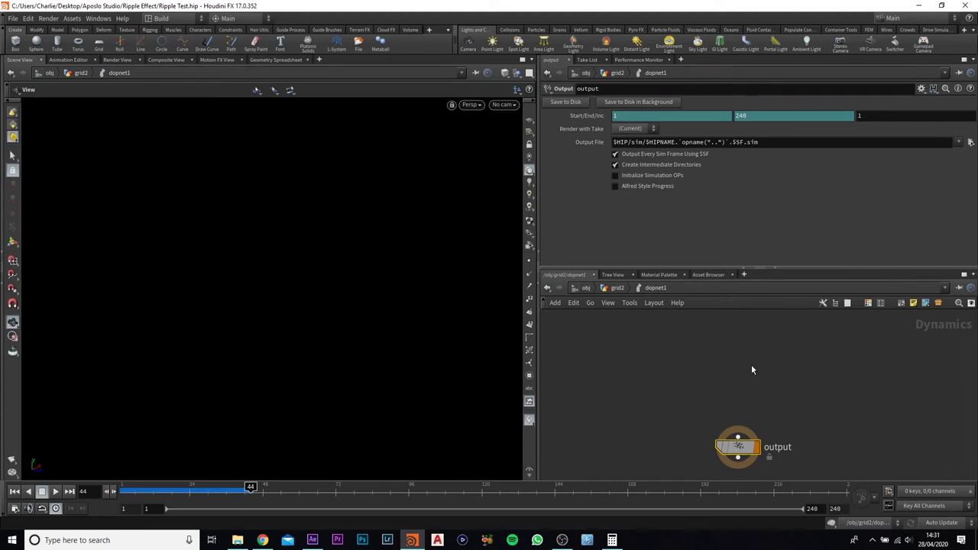
# Step: Add a Ripple Object node above the output node in the DOP network
pyautogui.press('Tab')
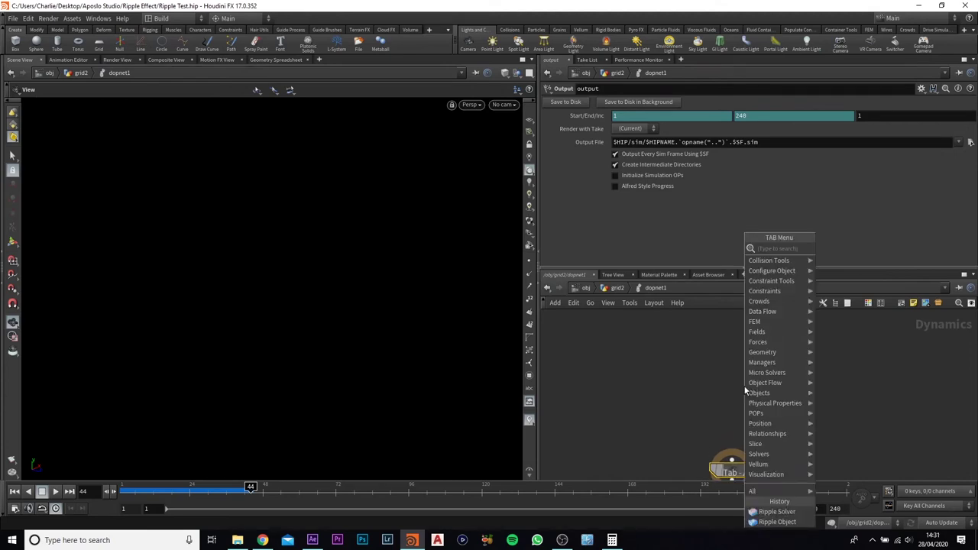
pyautogui.write('rippl')
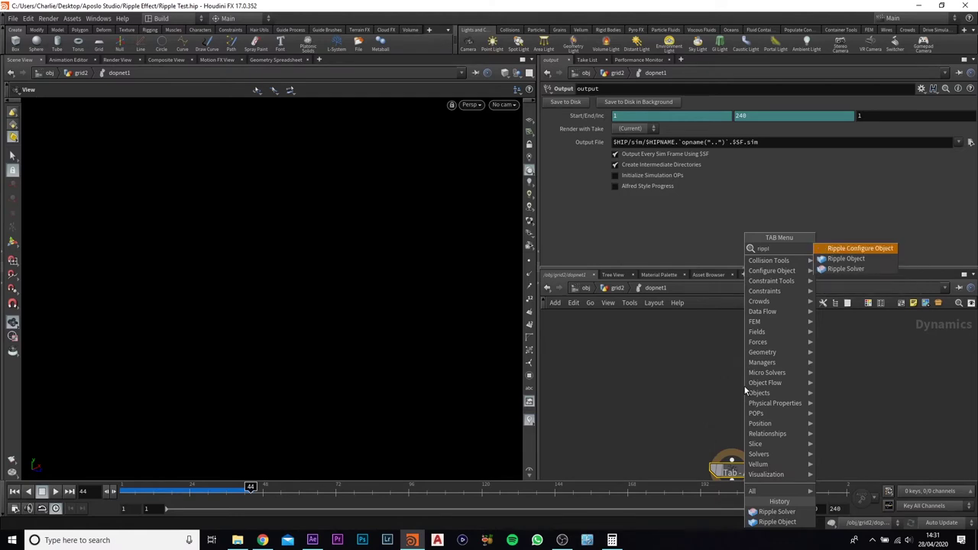
pyautogui.press('Return')
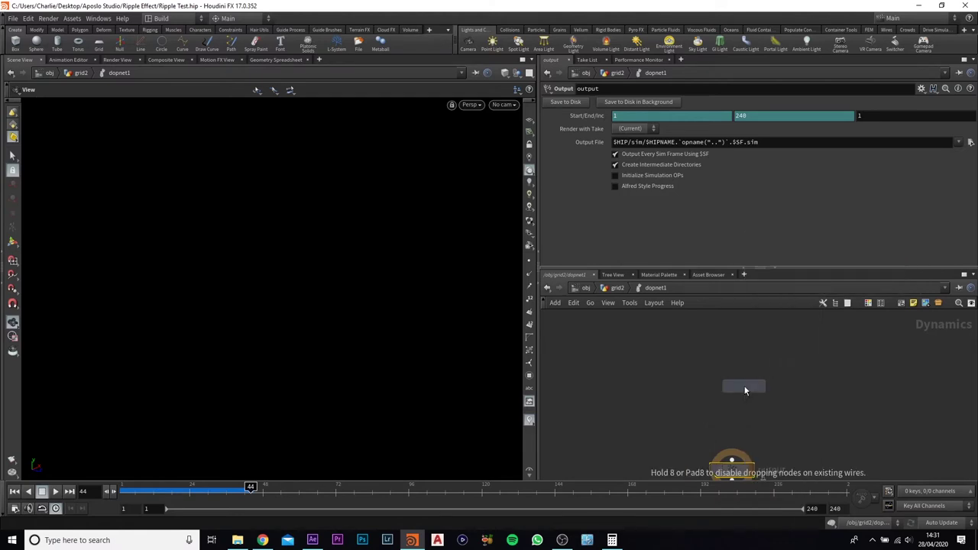
pyautogui.click(722, 358)
pyautogui.moveTo(722, 358); pyautogui.dragTo(733, 340)
# Step: Add a Ripple Solver and wire it between rippleobject1 and the output node
pyautogui.click(732, 348)
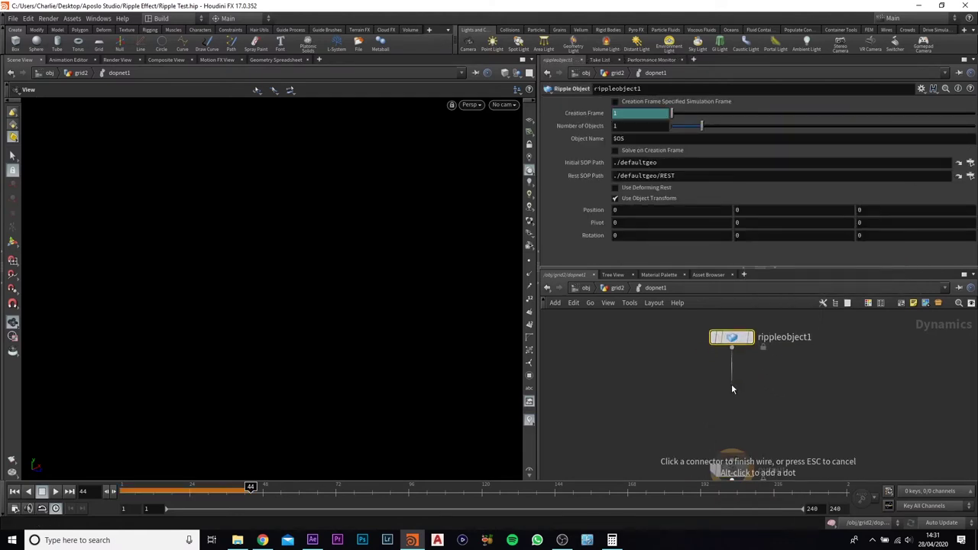
pyautogui.press('Tab')
pyautogui.write('ripple')
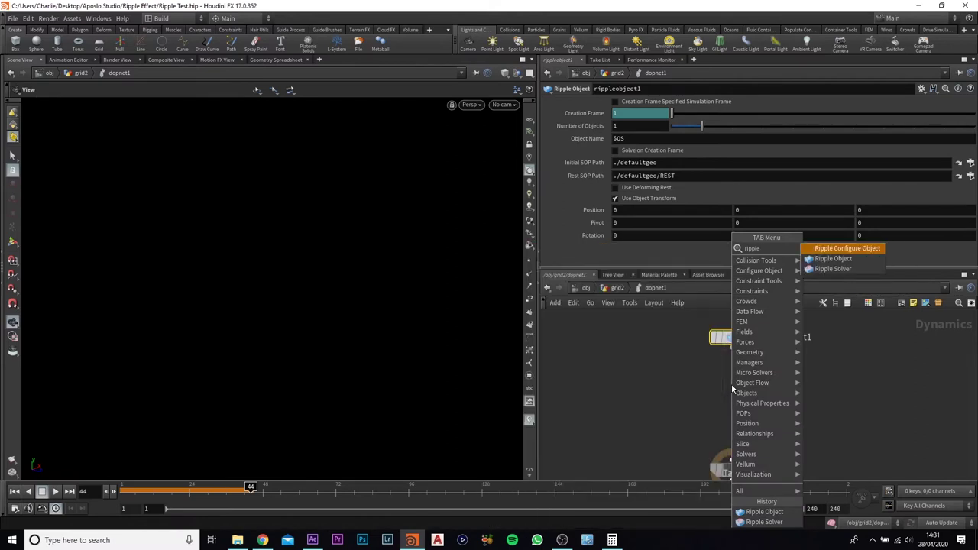
pyautogui.press('Down')
pyautogui.press('Down')
pyautogui.press('Return')
pyautogui.click(731, 384)
pyautogui.click(731, 395)
pyautogui.click(731, 460)
pyautogui.moveTo(733, 473); pyautogui.dragTo(732, 457)
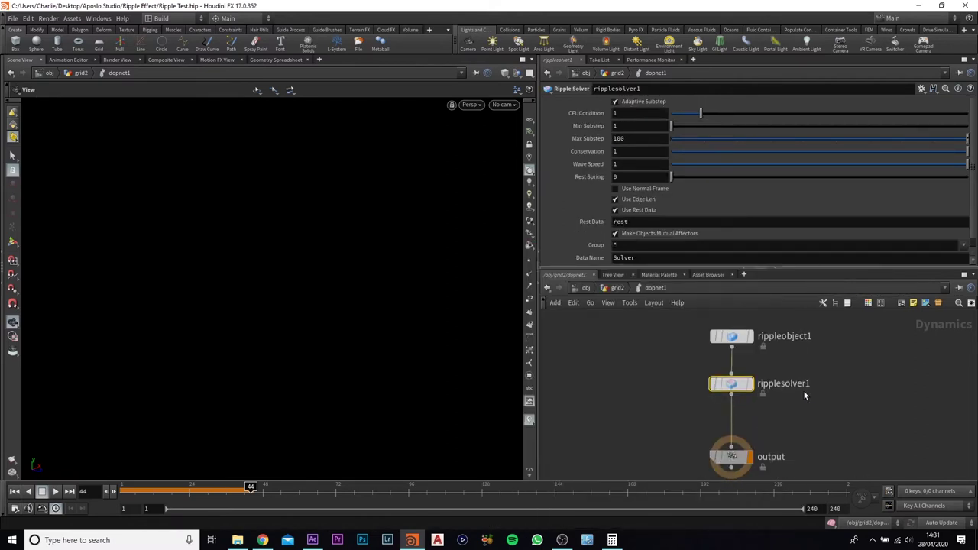
# Step: Play the default ripple simulation from the first frame to examine it, then stop playback
pyautogui.click(15, 492)
pyautogui.moveTo(317, 325); pyautogui.dragTo(353, 367)
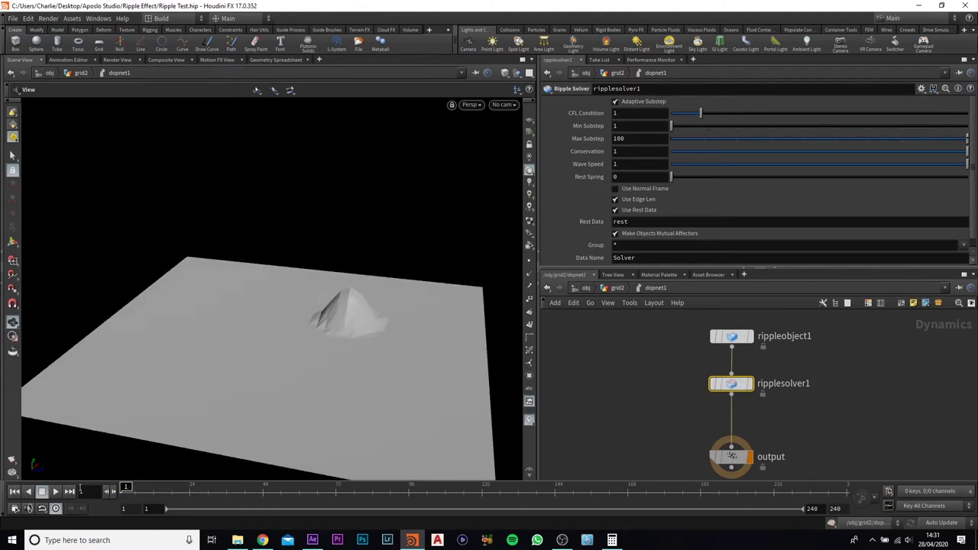
pyautogui.click(56, 491)
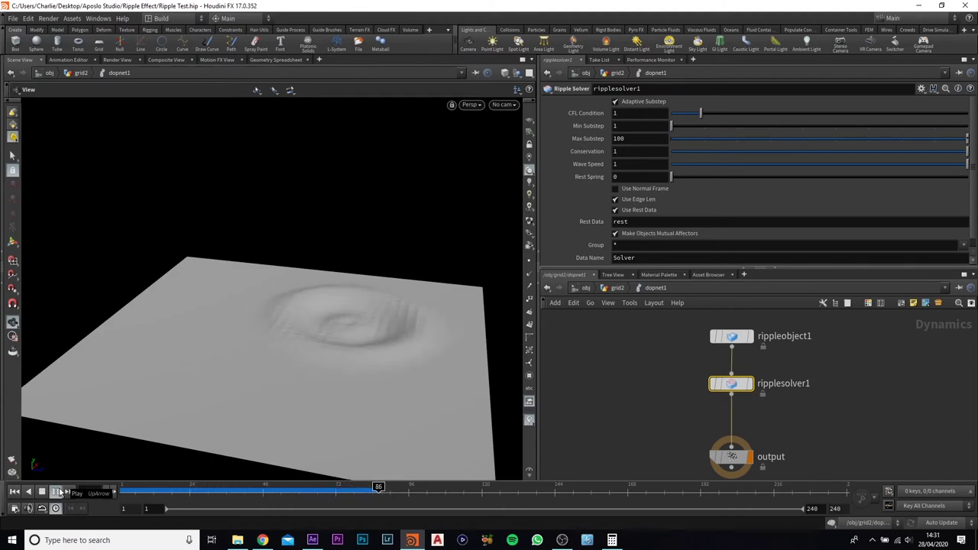
pyautogui.click(59, 493)
# Step: Go inside rippleobject1's default geometry, examine the REST grid and the two soft peak nodes, and return to dopnet1
pyautogui.click(774, 341)
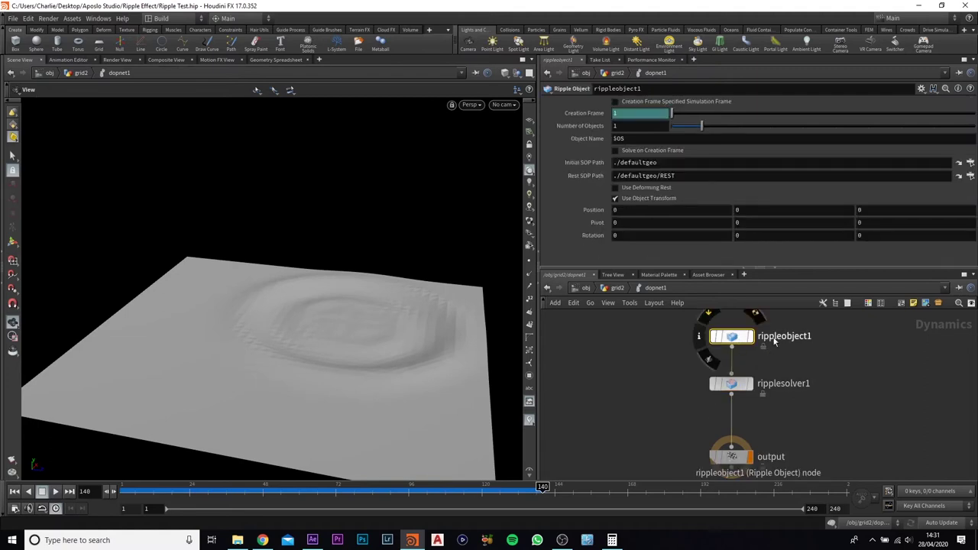
pyautogui.doubleClick(736, 337)
pyautogui.moveTo(832, 397); pyautogui.dragTo(785, 401, button='middle')
pyautogui.click(756, 375)
pyautogui.press('i')
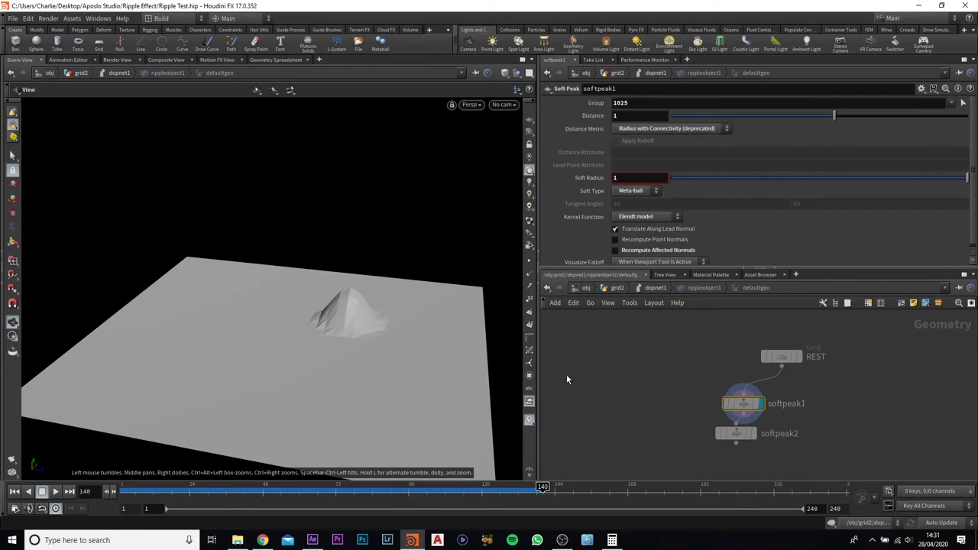
pyautogui.moveTo(567, 376); pyautogui.dragTo(854, 447)
pyautogui.moveTo(743, 409); pyautogui.dragTo(673, 418)
pyautogui.click(666, 427)
pyautogui.moveTo(672, 383); pyautogui.dragTo(672, 386)
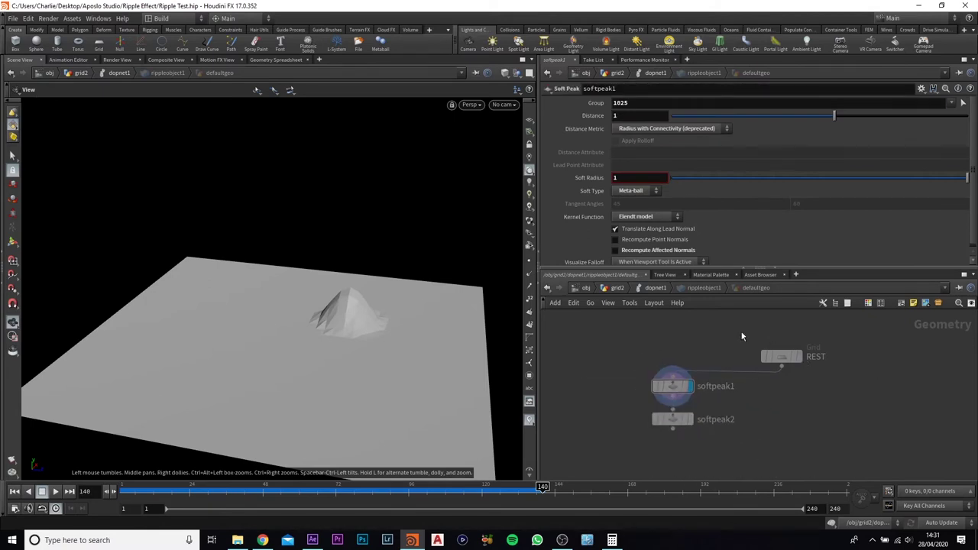
pyautogui.click(766, 362)
pyautogui.moveTo(718, 353); pyautogui.dragTo(622, 482)
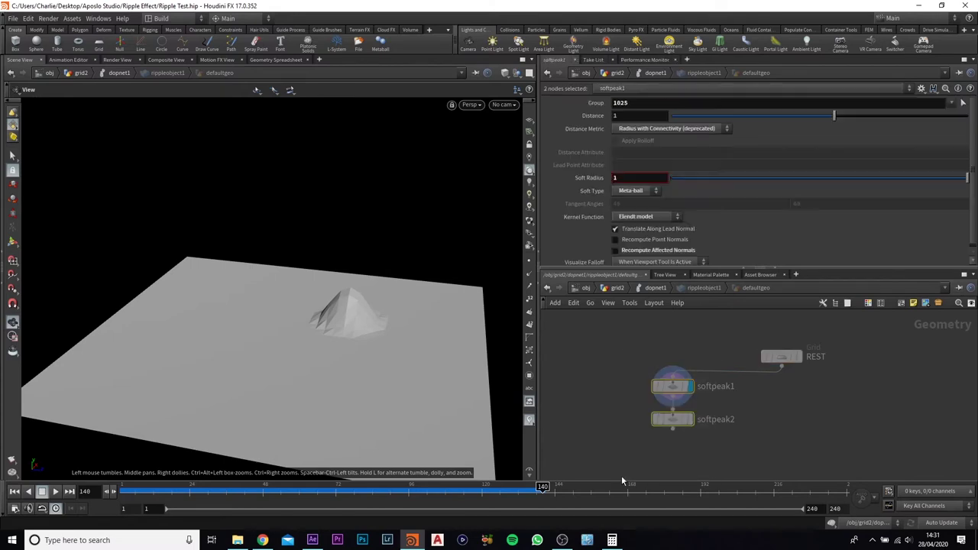
pyautogui.moveTo(781, 356); pyautogui.dragTo(787, 337)
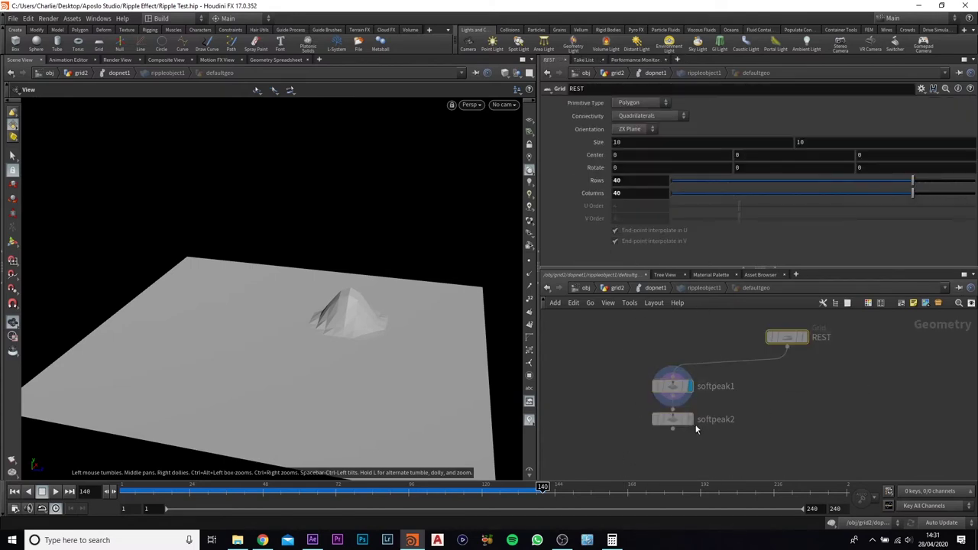
pyautogui.moveTo(695, 346); pyautogui.dragTo(622, 443)
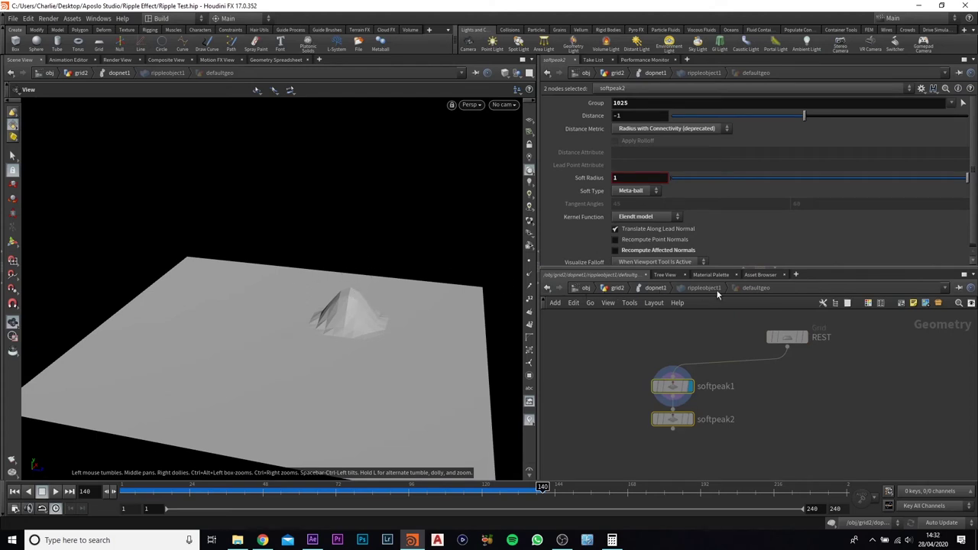
pyautogui.click(660, 289)
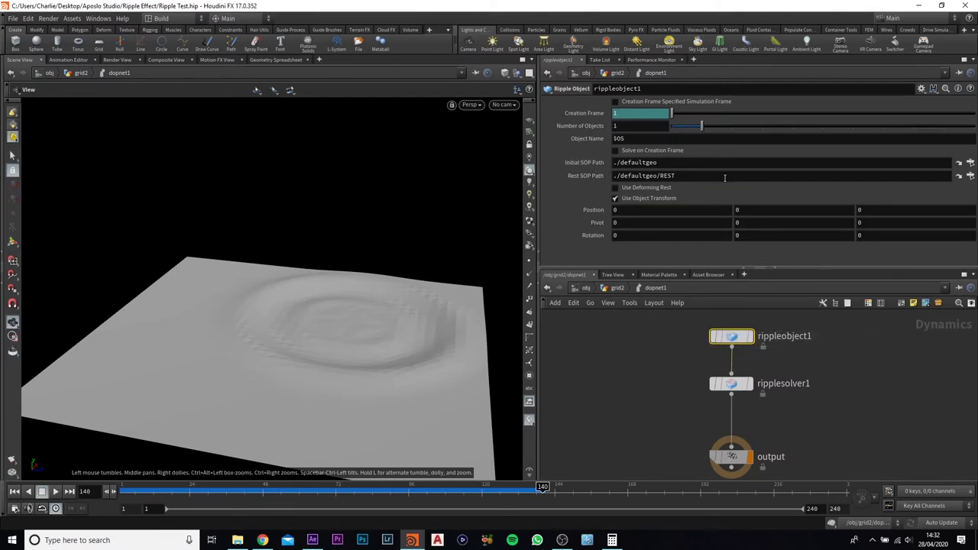
# Step: Examine the grid2 network's nodes feeding pointvop1, then go back inside dopnet1
pyautogui.click(970, 175)
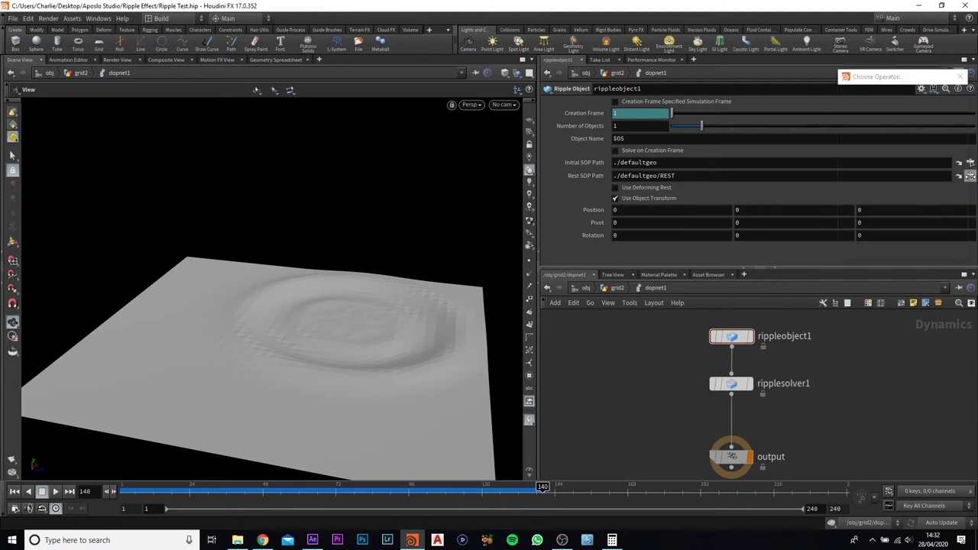
pyautogui.click(961, 77)
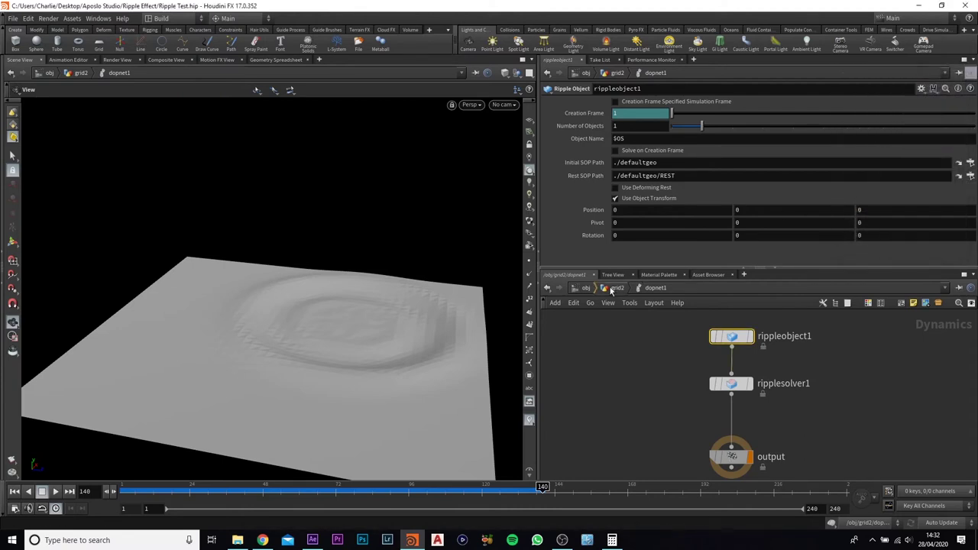
pyautogui.click(616, 287)
pyautogui.moveTo(771, 407); pyautogui.dragTo(768, 494, button='middle')
pyautogui.scroll(-2, 800, 330)
pyautogui.moveTo(799, 331); pyautogui.dragTo(808, 443, button='middle')
pyautogui.moveTo(790, 399); pyautogui.dragTo(717, 420)
pyautogui.moveTo(824, 428); pyautogui.dragTo(828, 305, button='middle')
pyautogui.moveTo(915, 421); pyautogui.dragTo(706, 375)
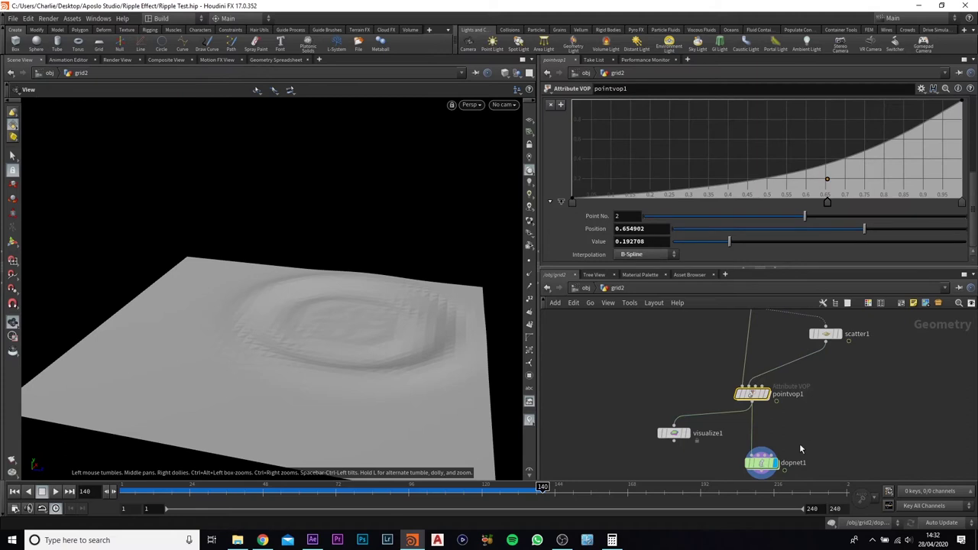
pyautogui.doubleClick(769, 439)
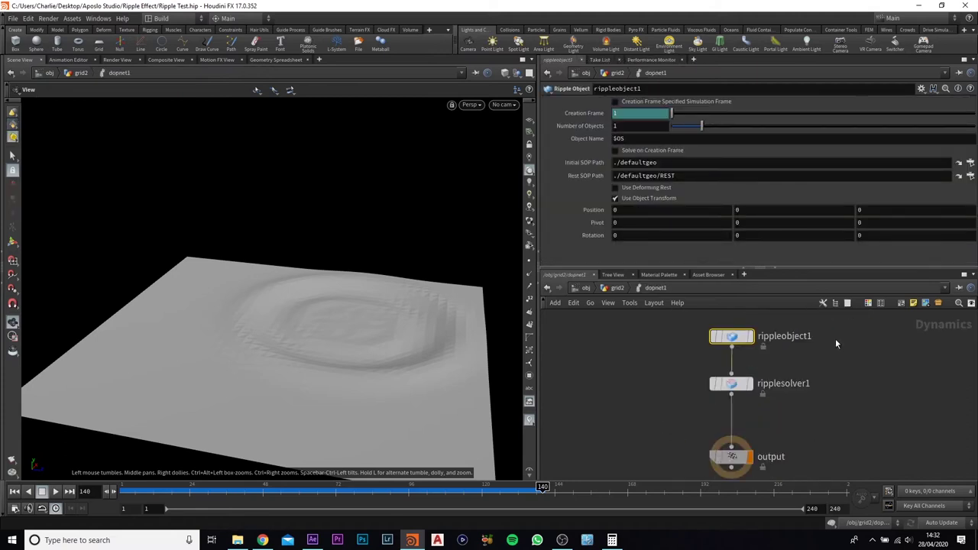
# Step: Set rippleobject1's Rest SOP Path to ../../transform1 and its Initial SOP Path to ../../pointvop1
pyautogui.click(970, 175)
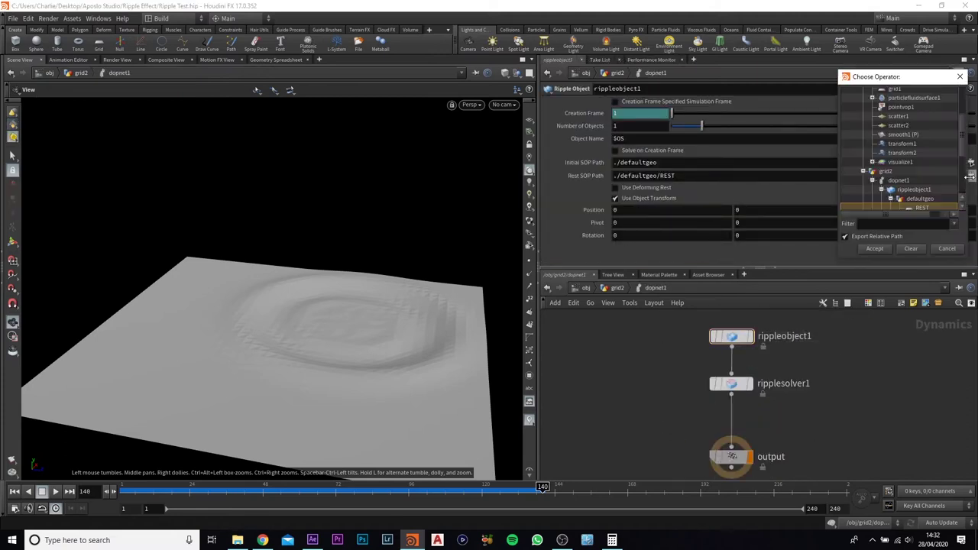
pyautogui.scroll(-4, 897, 191)
pyautogui.doubleClick(912, 178)
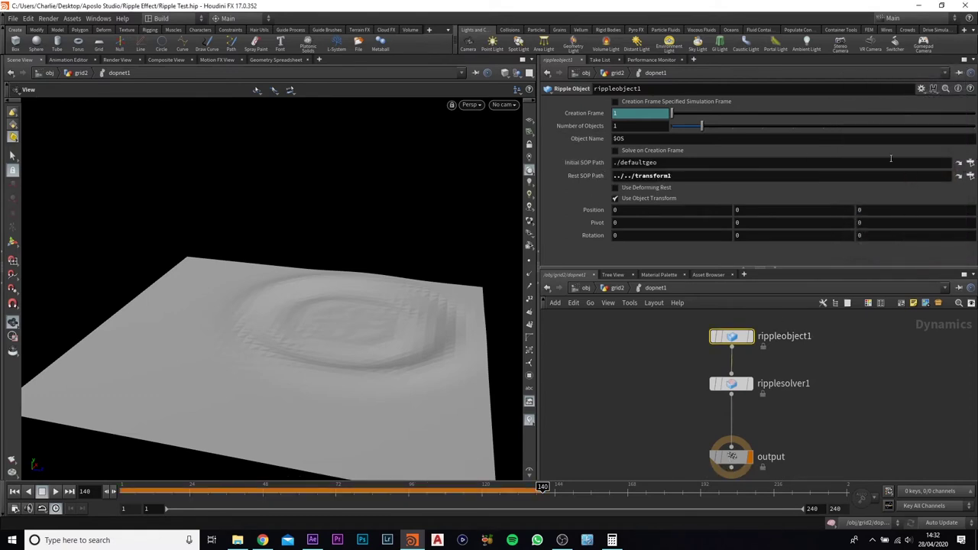
pyautogui.click(970, 163)
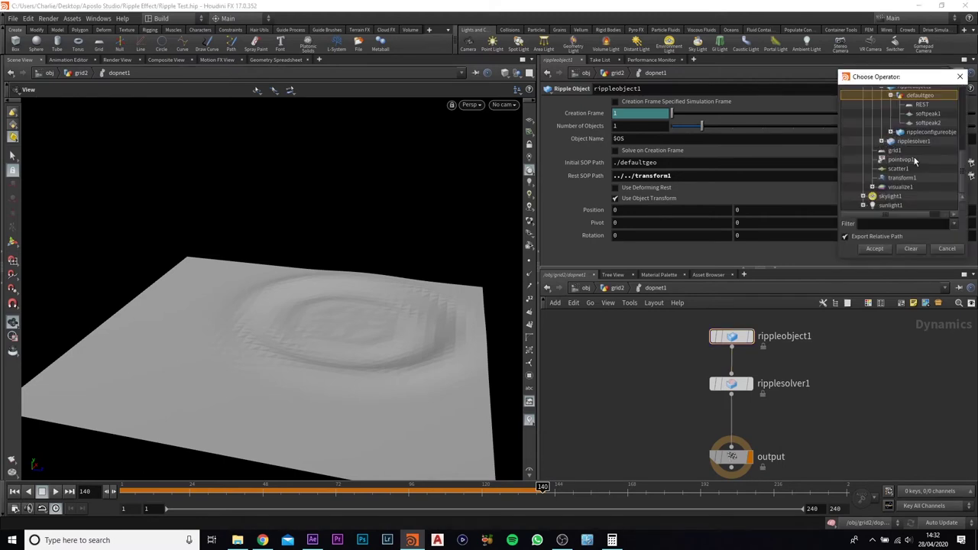
pyautogui.scroll(1, 916, 160)
pyautogui.click(901, 187)
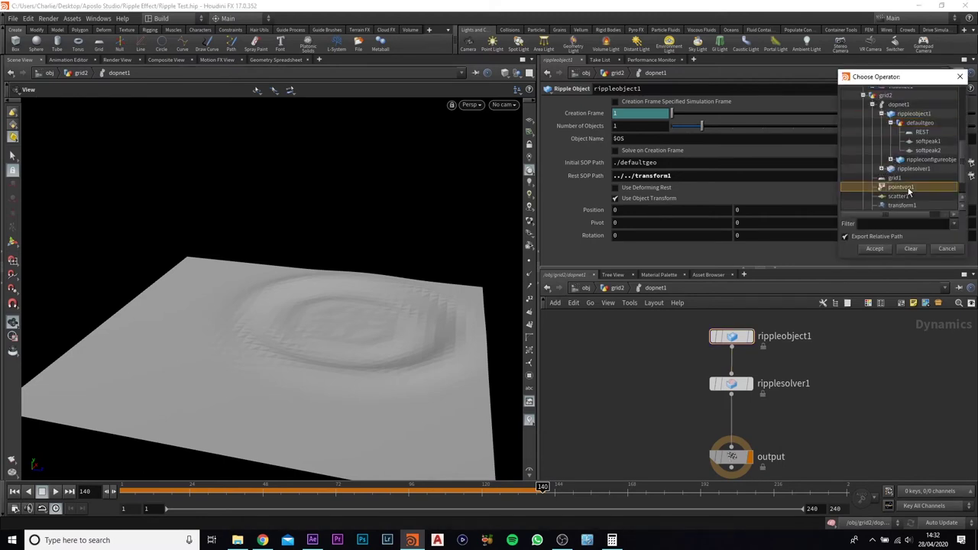
pyautogui.click(874, 248)
# Step: Play the simulation from the first frame to examine the ripples, then stop and rewind
pyautogui.click(14, 492)
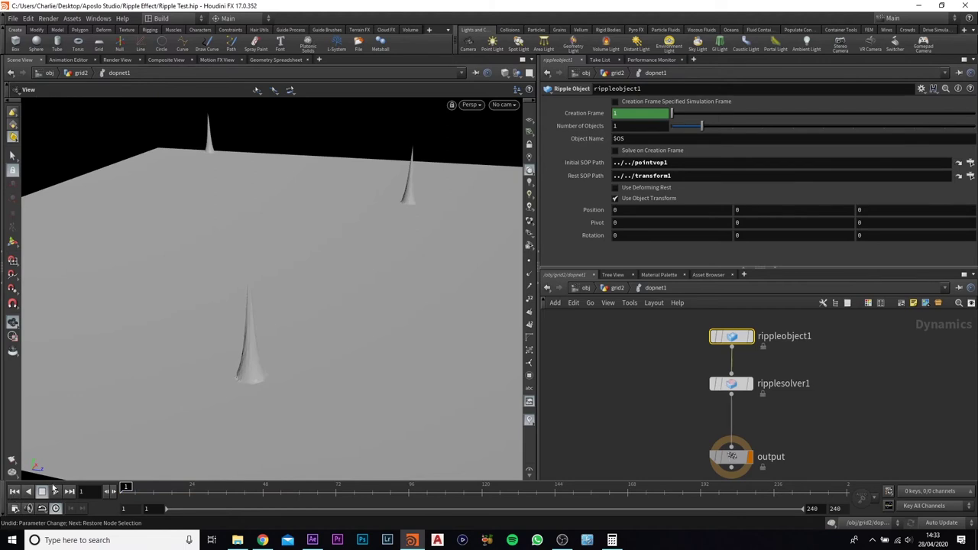
pyautogui.click(59, 493)
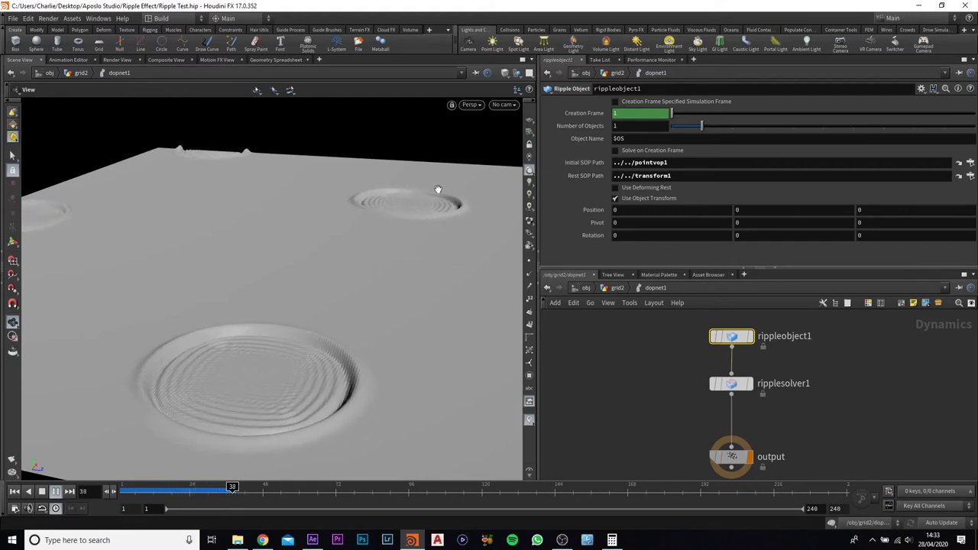
pyautogui.click(55, 491)
pyautogui.click(15, 492)
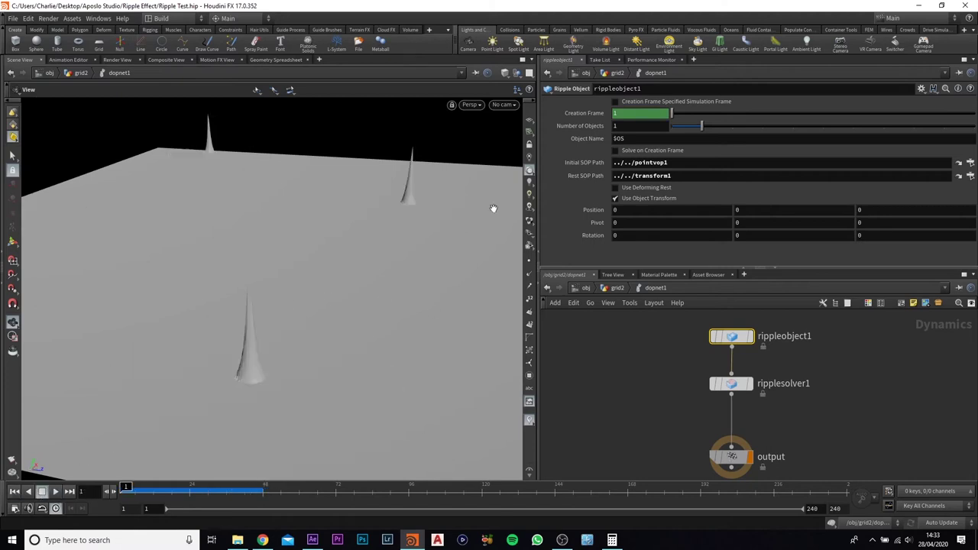
# Step: Swap rippleobject1's source paths, setting Rest SOP Path to ../../pointvop1 and Initial SOP Path to ../../transform1
pyautogui.click(707, 162)
pyautogui.hotkey('ctrl', 'c')
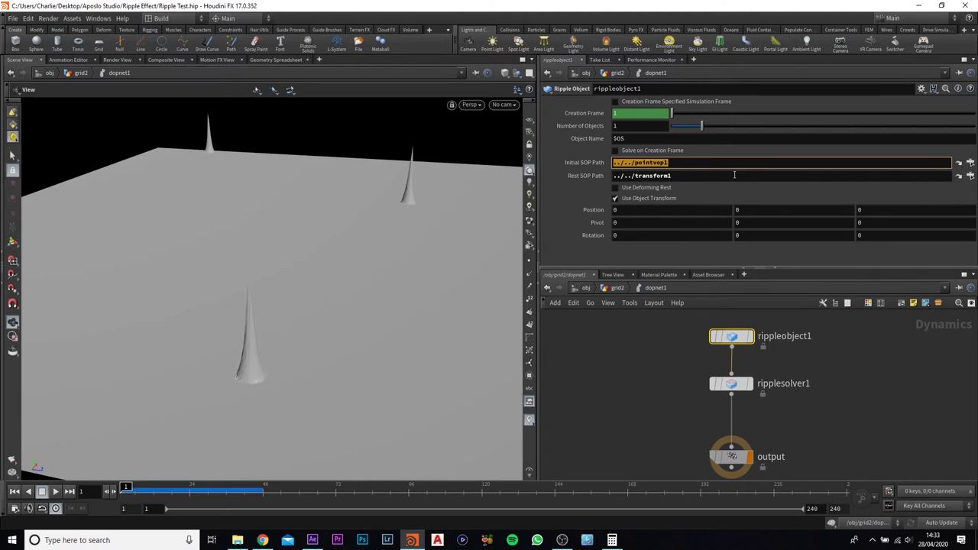
pyautogui.click(702, 176)
pyautogui.hotkey('ctrl', 'v')
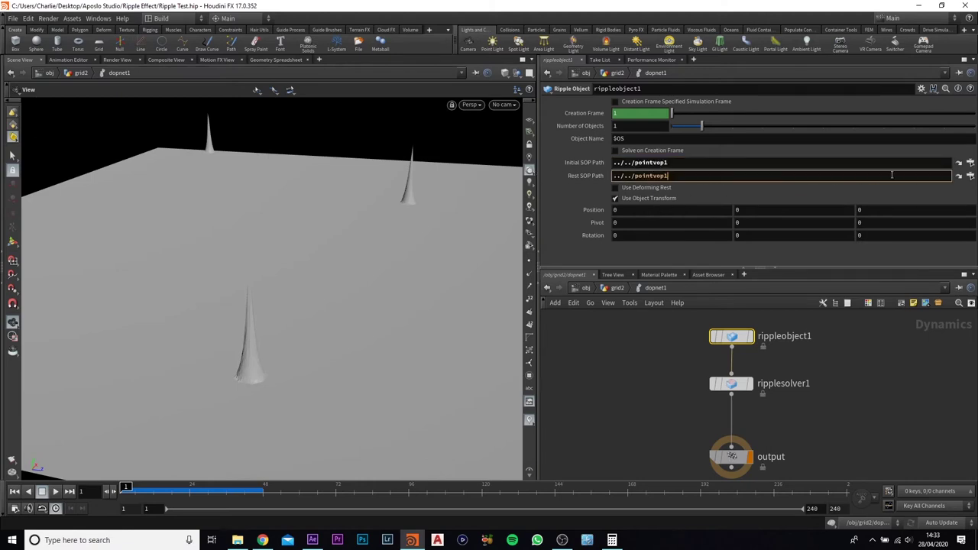
pyautogui.click(969, 175)
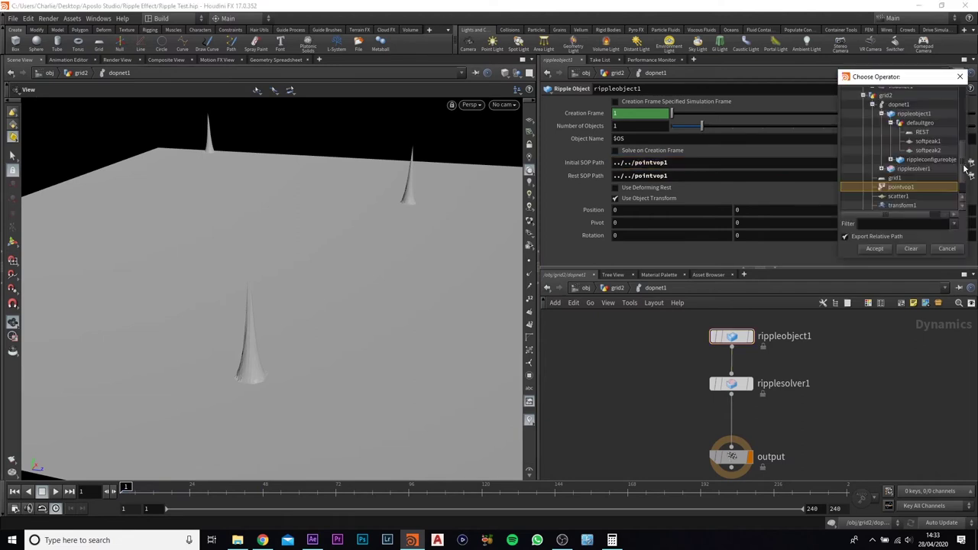
pyautogui.doubleClick(901, 204)
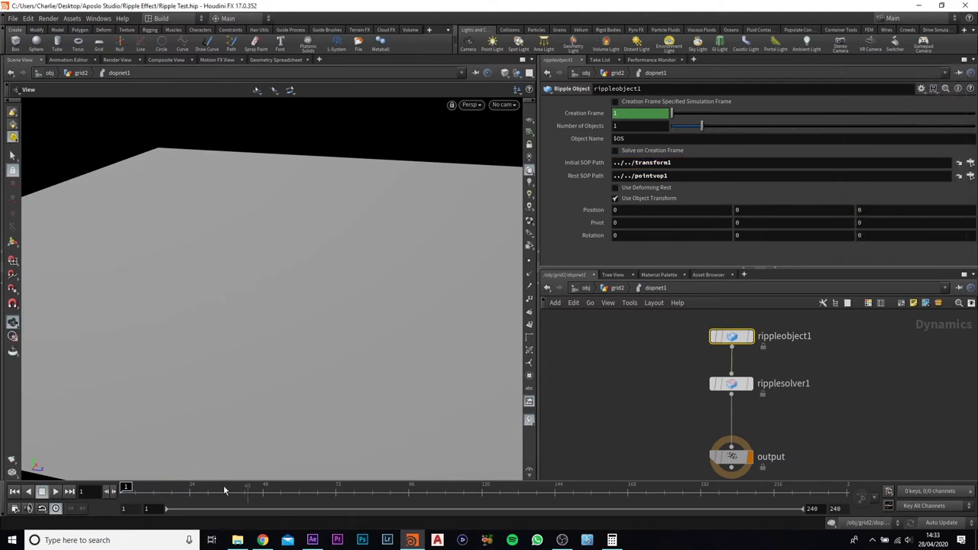
# Step: Preview the simulation, enable Use Deforming Rest on rippleobject1, and replay it from the first frame to inspect the ripples
pyautogui.click(58, 493)
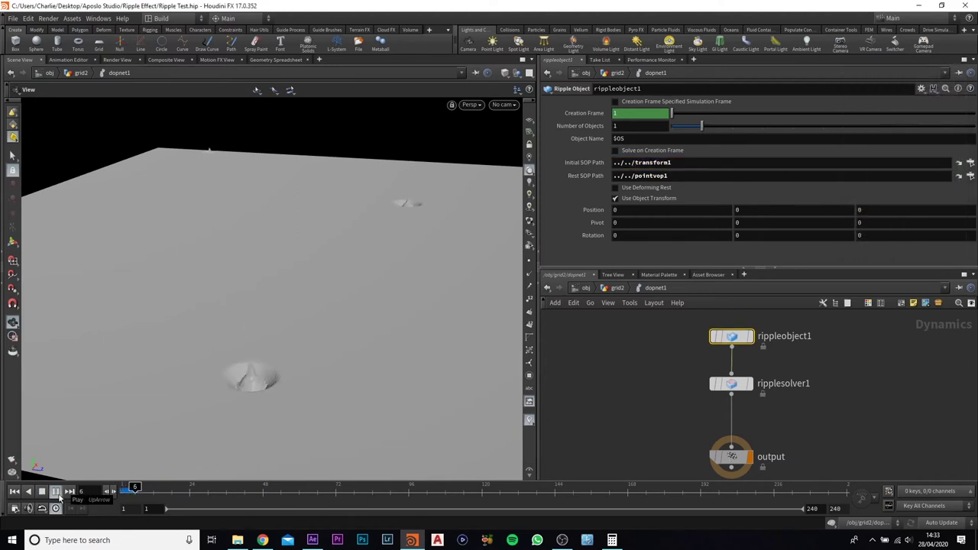
pyautogui.click(56, 493)
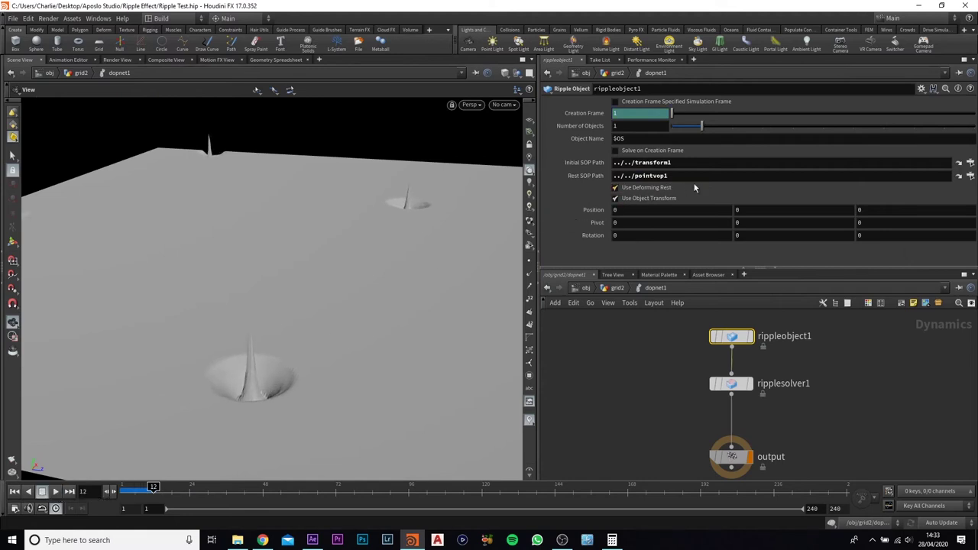
pyautogui.click(15, 492)
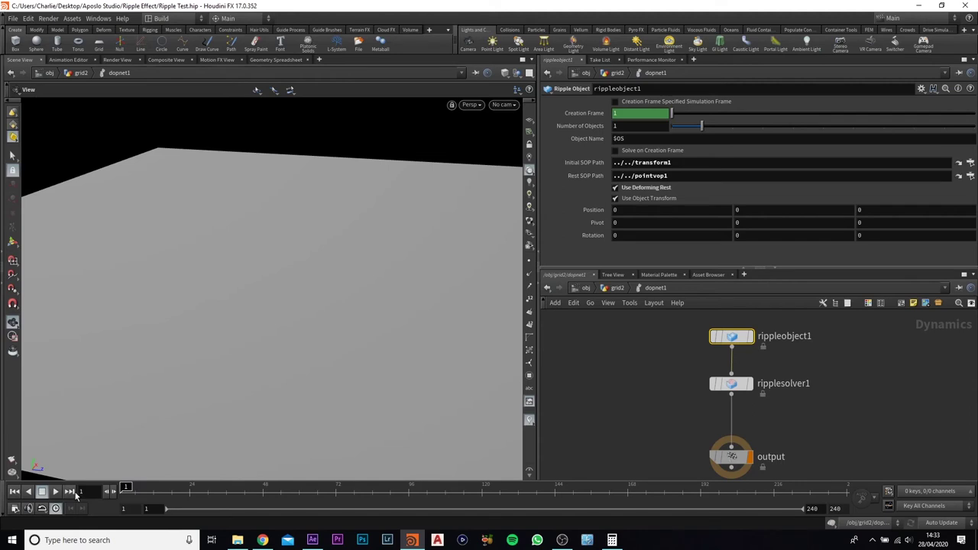
pyautogui.click(57, 493)
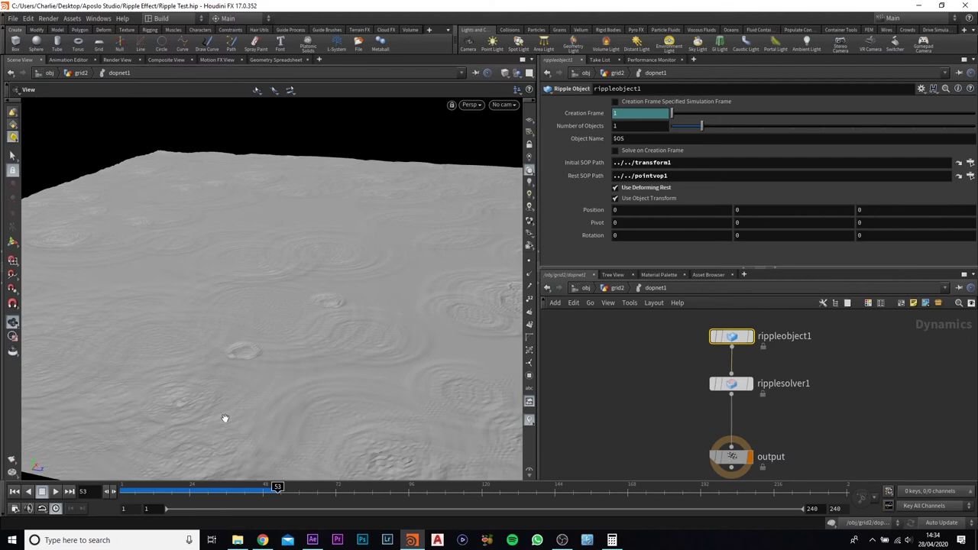
pyautogui.moveTo(340, 374); pyautogui.dragTo(309, 292)
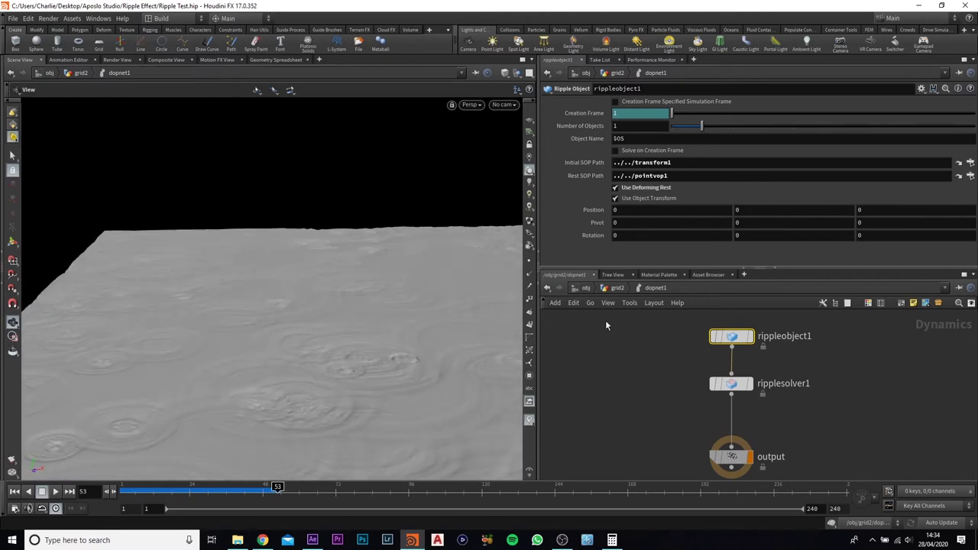
# Step: Set ripplesolver1's Conservation to 0.3 and Wave Speed to 2
pyautogui.click(730, 383)
pyautogui.moveTo(618, 356); pyautogui.dragTo(734, 391)
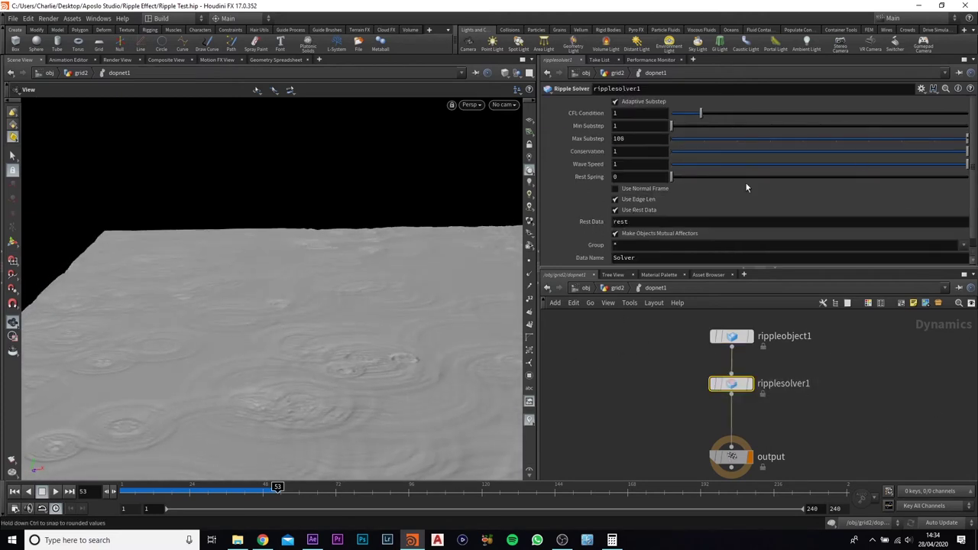
pyautogui.moveTo(865, 358); pyautogui.dragTo(630, 415)
pyautogui.moveTo(727, 167); pyautogui.dragTo(749, 151)
pyautogui.click(720, 152)
# Step: Replay the simulation from the first frame to inspect the ripples with the new solver settings, then stop it
pyautogui.click(17, 491)
pyautogui.click(56, 491)
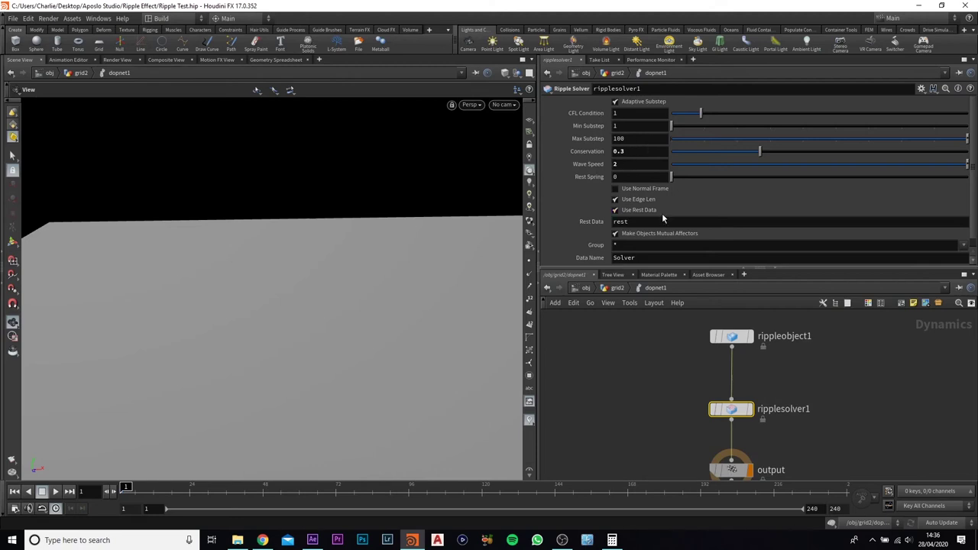
pyautogui.press('Return')
pyautogui.click(55, 491)
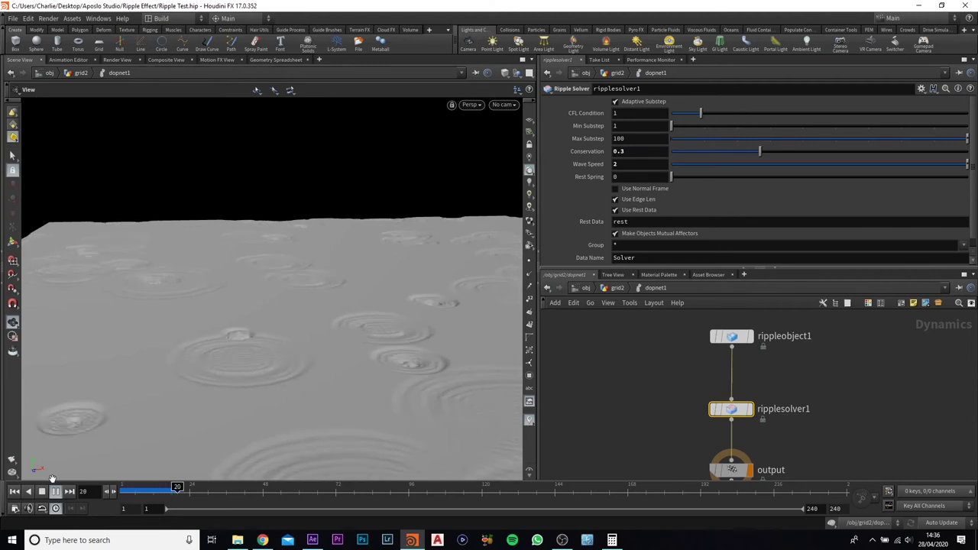
pyautogui.click(55, 492)
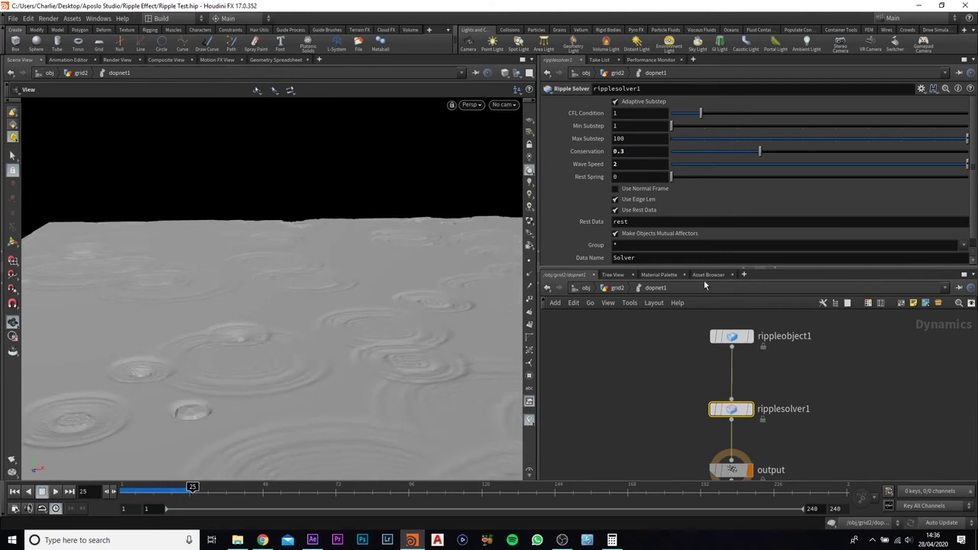
# Step: On pointvop1's ramp in grid2, move point 2 to position about 0.78 and value about 0.057 to sharpen the falloff
pyautogui.click(613, 288)
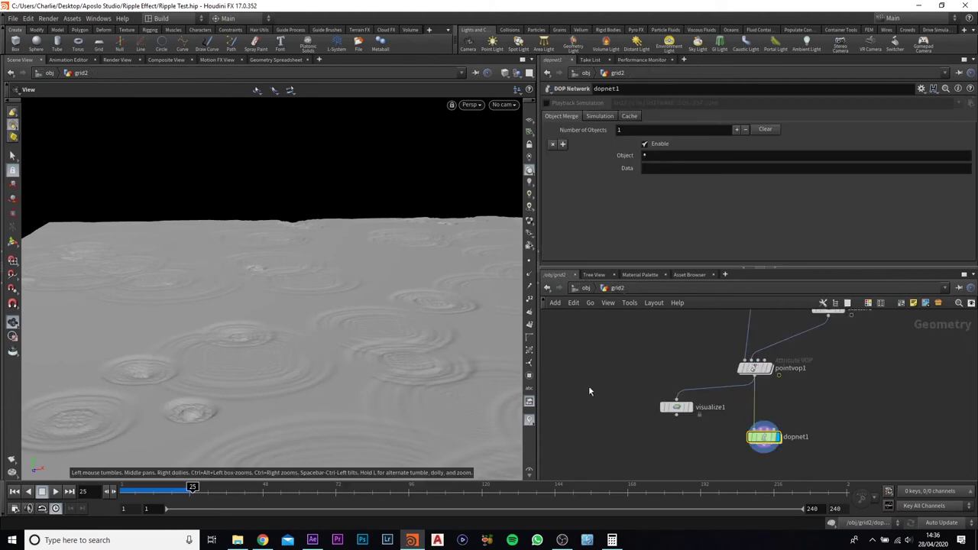
pyautogui.click(755, 368)
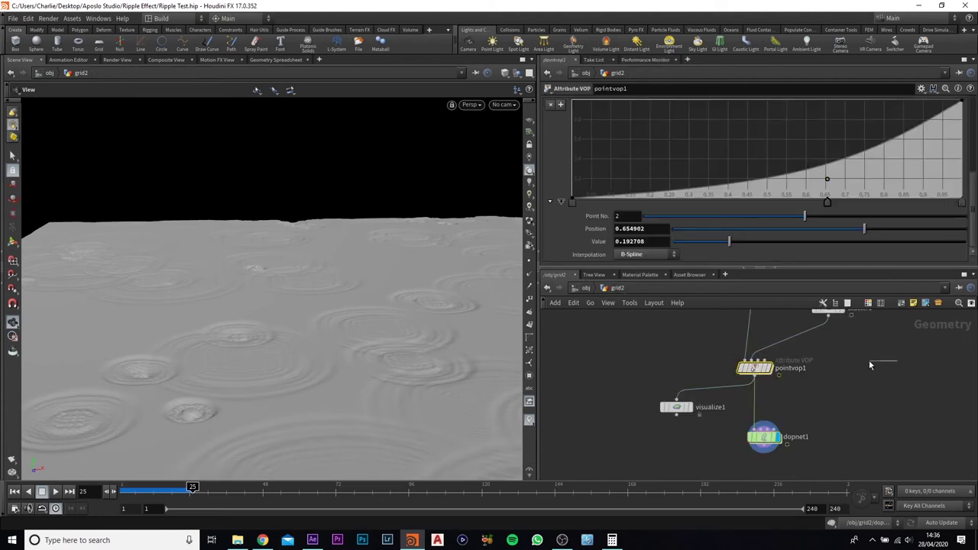
pyautogui.moveTo(828, 181); pyautogui.dragTo(875, 194)
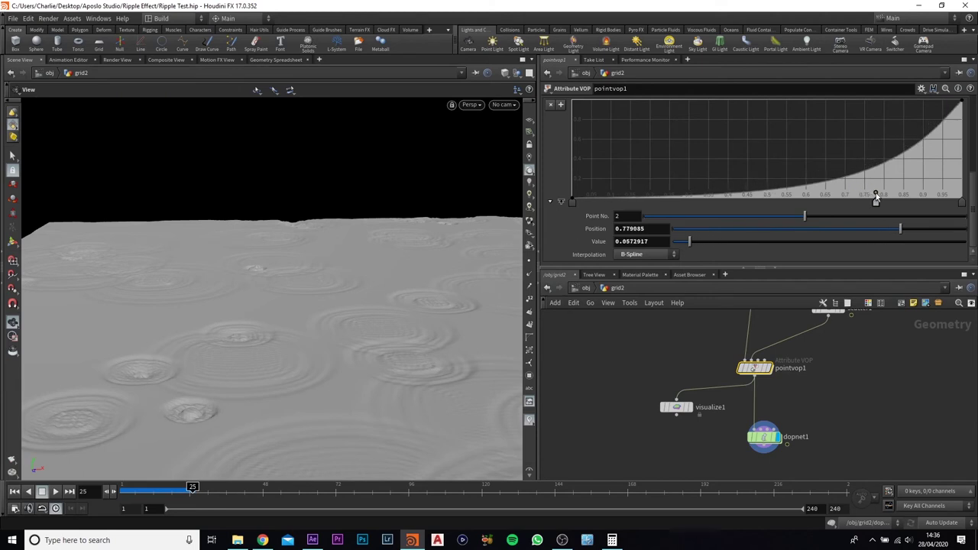
# Step: Inside pointvop1, raise fit1's Source Max to 0.224 and rewind to the first frame
pyautogui.doubleClick(761, 370)
pyautogui.scroll(3, 851, 434)
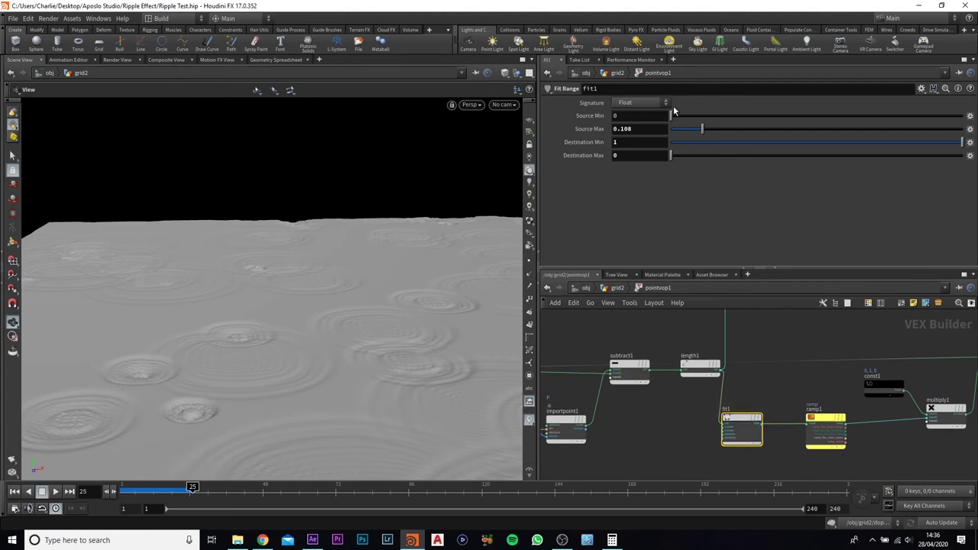
pyautogui.click(726, 130)
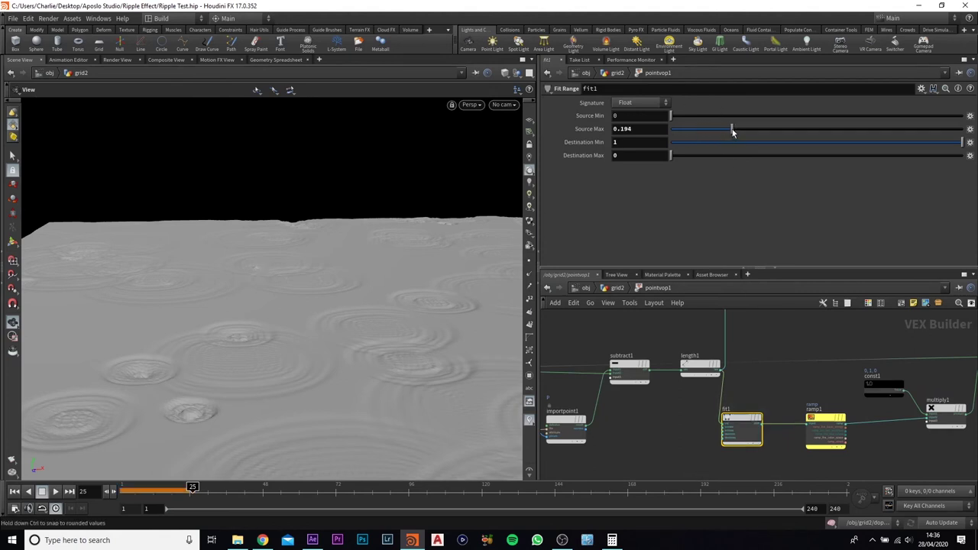
pyautogui.click(15, 491)
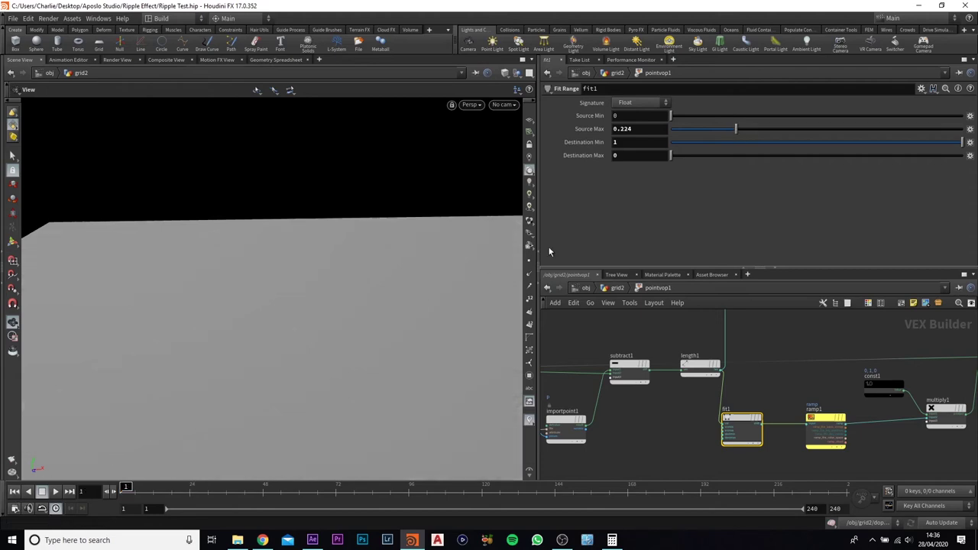
# Step: Display pointvop1's output and fine-tune fit1's Source Max while checking the displaced spikes on the grid
pyautogui.click(617, 287)
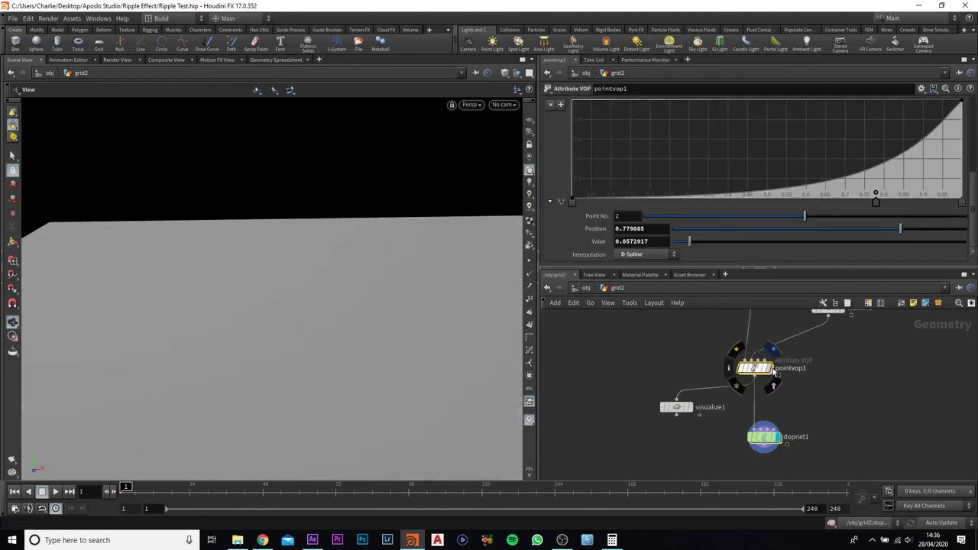
pyautogui.click(755, 370)
pyautogui.doubleClick(755, 369)
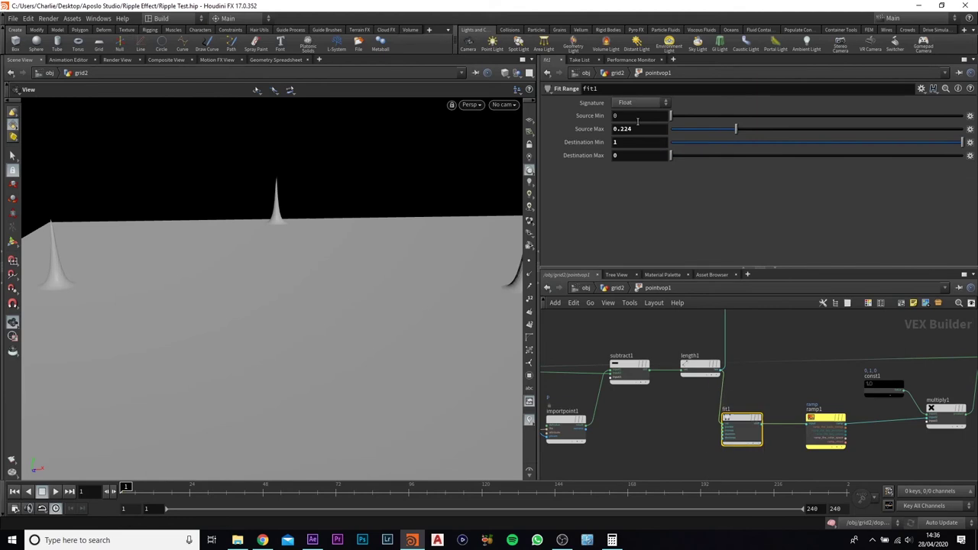
pyautogui.click(706, 128)
pyautogui.moveTo(696, 133); pyautogui.dragTo(741, 131)
pyautogui.moveTo(308, 253); pyautogui.dragTo(437, 306)
# Step: Change scatter1's Force Total Count expression in grid2 to (rand($FF)*3)+1
pyautogui.click(617, 289)
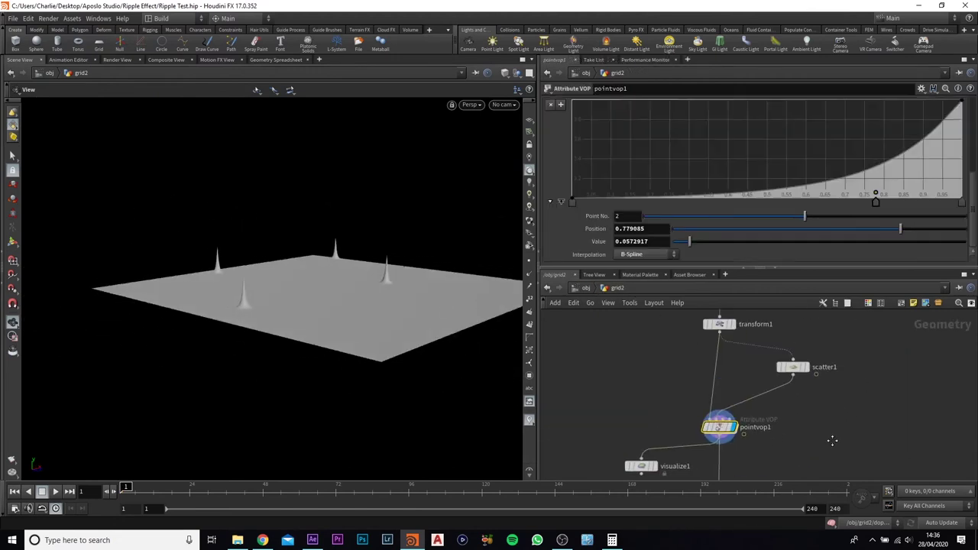
pyautogui.moveTo(855, 376); pyautogui.dragTo(773, 448)
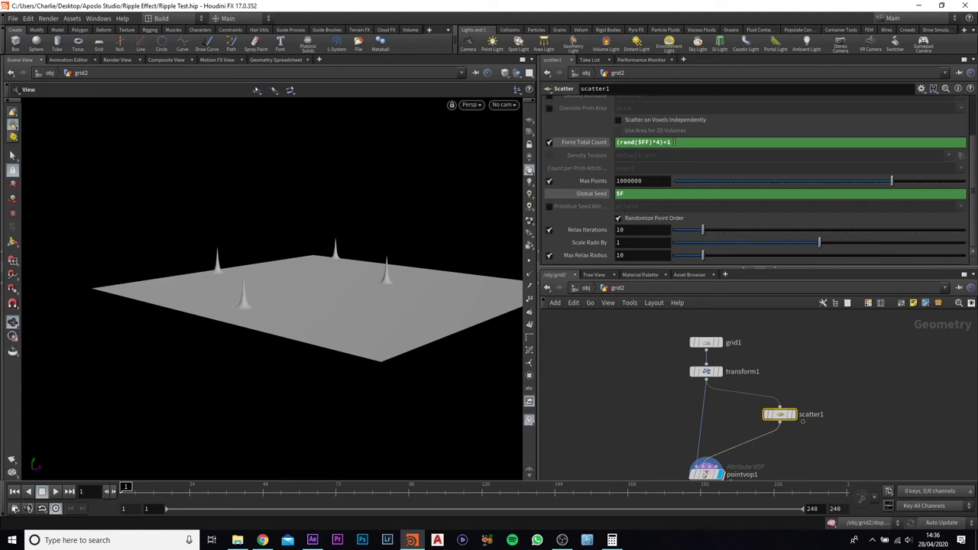
pyautogui.click(662, 142)
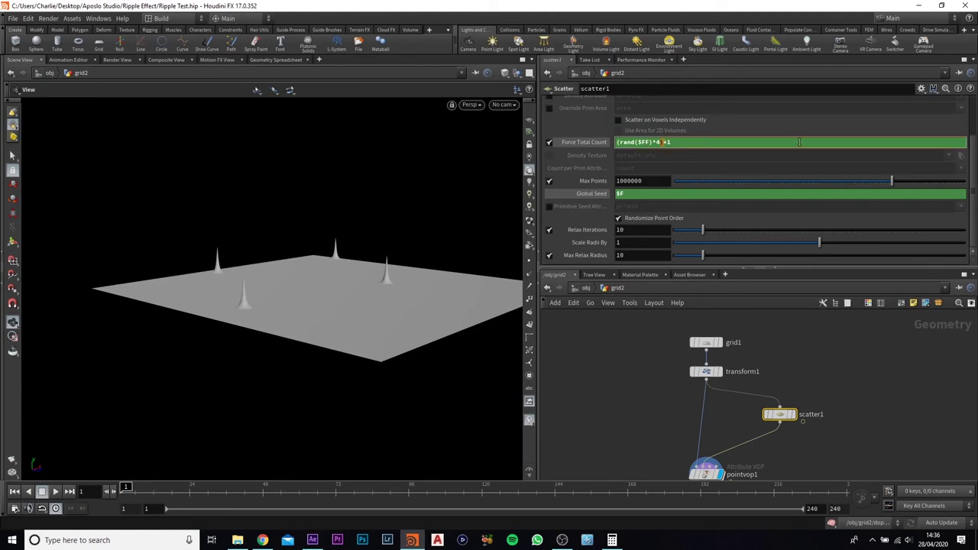
pyautogui.press('BackSpace')
pyautogui.write('3')
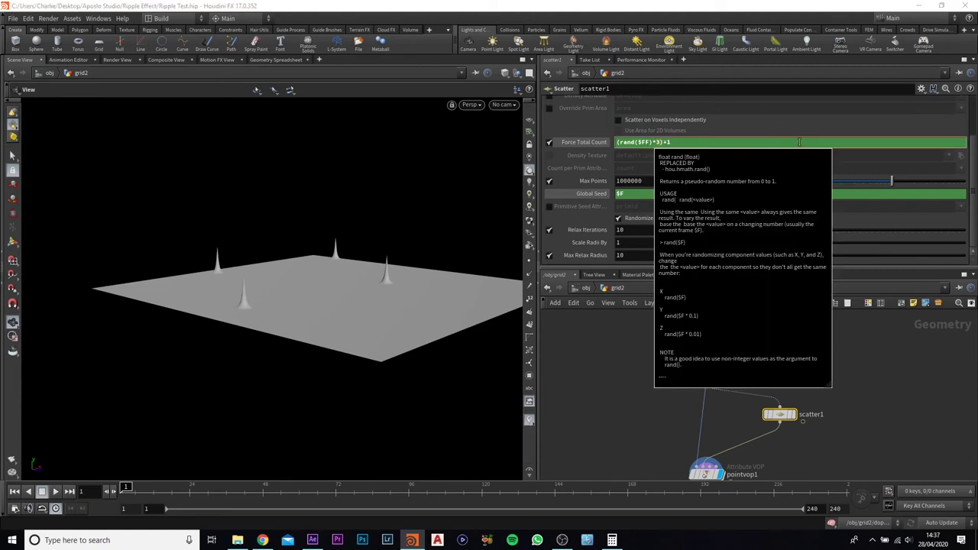
pyautogui.press('Return')
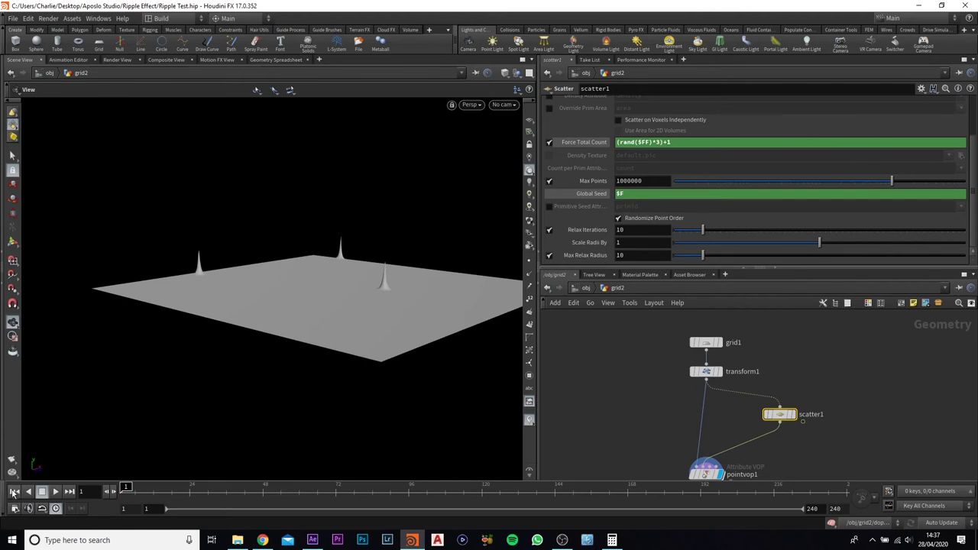
# Step: Display dopnet1's output and play the simulation to examine the ripples across the whole grid, then stop it
pyautogui.moveTo(643, 358); pyautogui.dragTo(648, 236, button='middle')
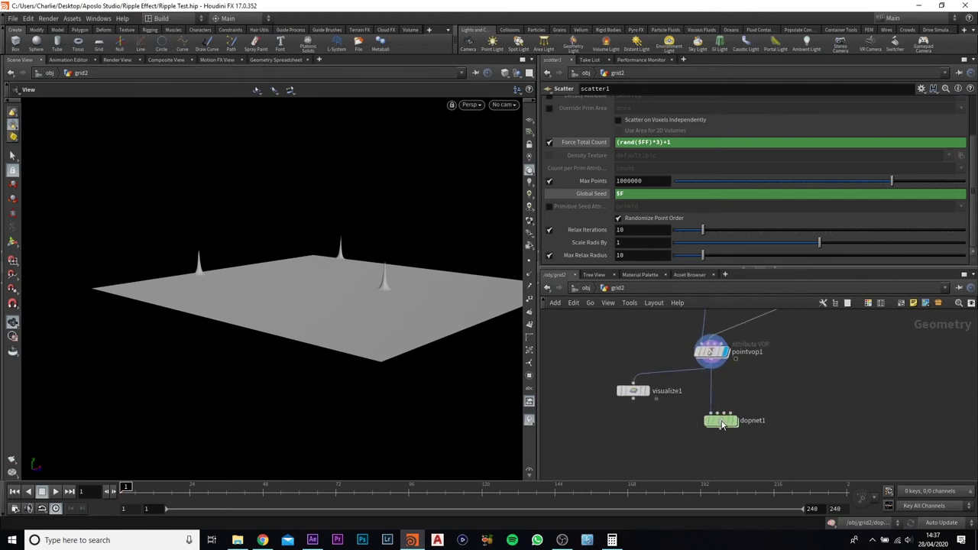
pyautogui.click(729, 401)
pyautogui.click(56, 491)
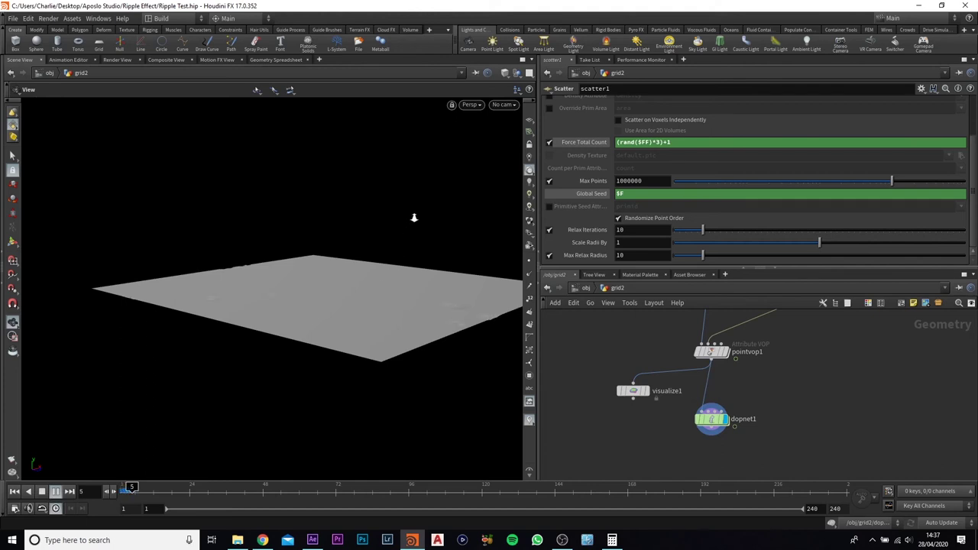
pyautogui.scroll(3, 413, 217)
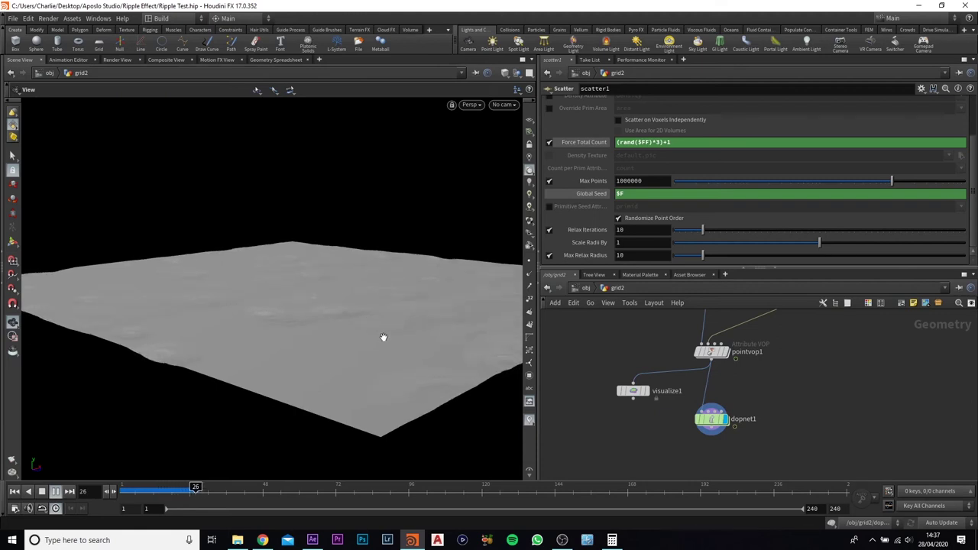
pyautogui.scroll(2, 361, 334)
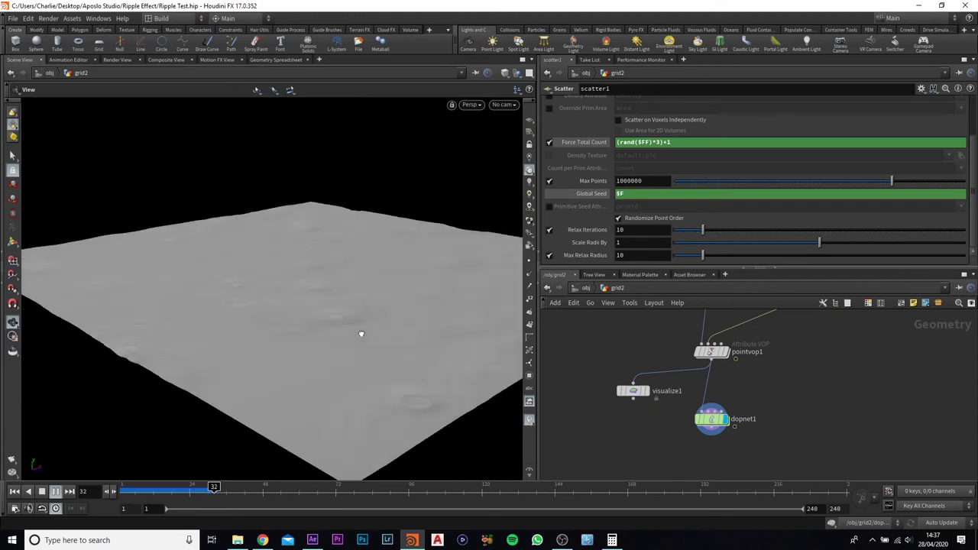
pyautogui.scroll(2, 385, 325)
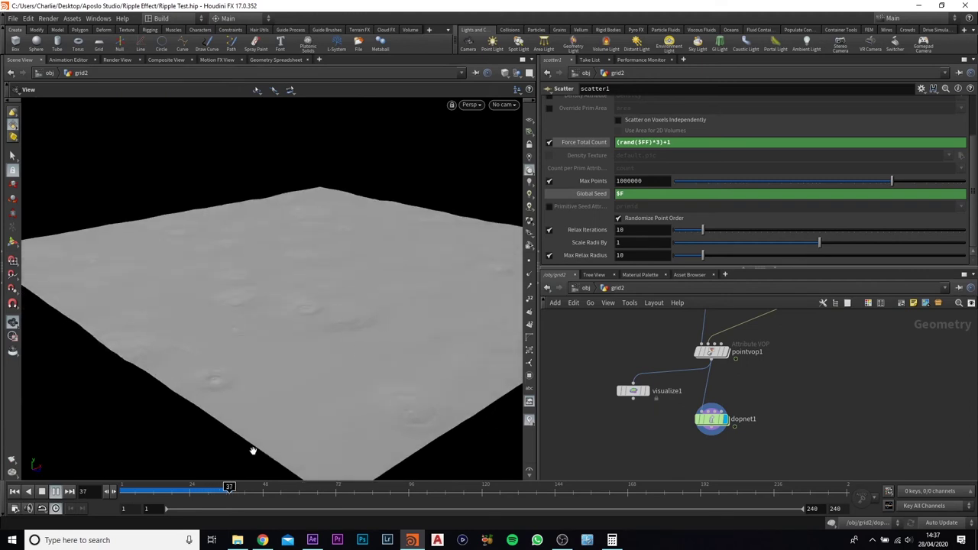
pyautogui.click(55, 492)
# Step: Add a Scatter node wired below dopnet1 and display its output
pyautogui.moveTo(710, 418); pyautogui.dragTo(711, 408)
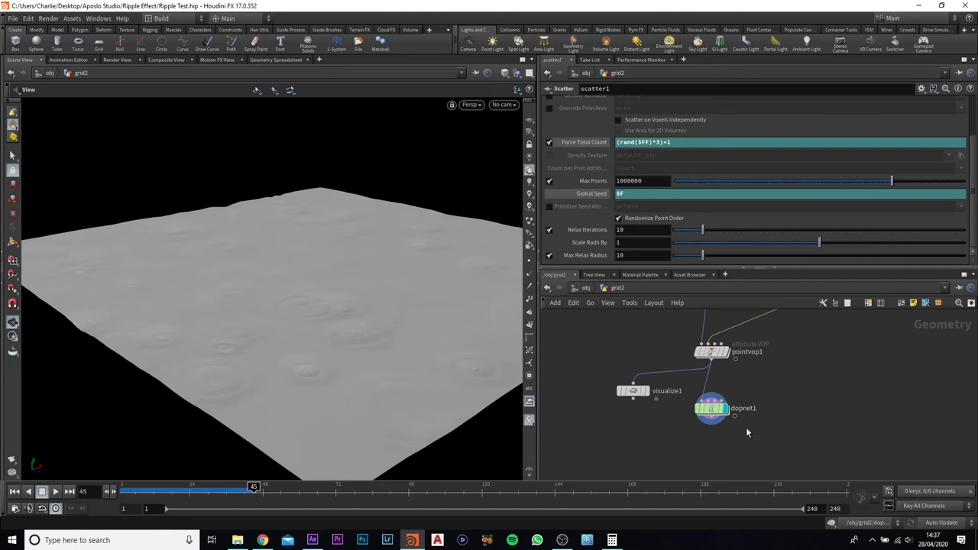
pyautogui.moveTo(747, 433); pyautogui.dragTo(752, 396, button='middle')
pyautogui.click(716, 384)
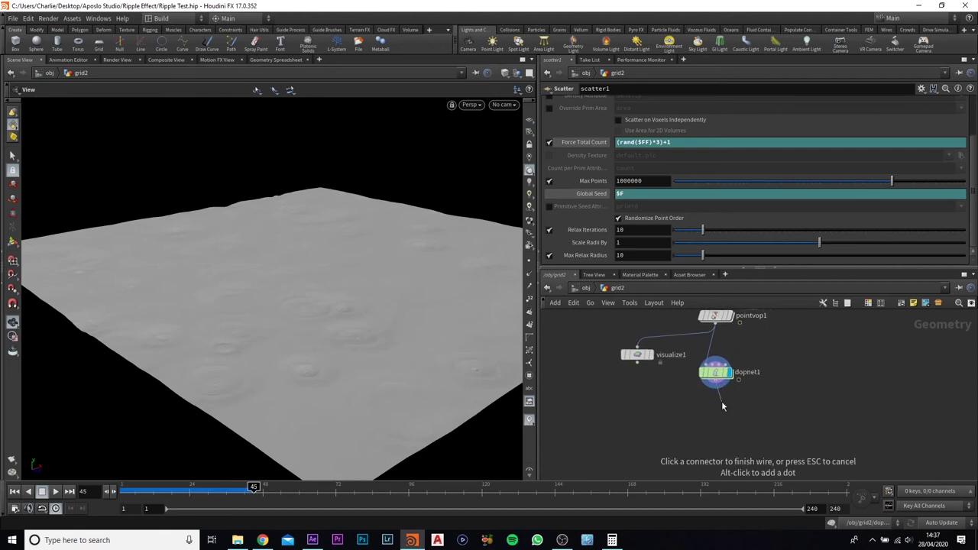
pyautogui.press('Tab')
pyautogui.write('scatt')
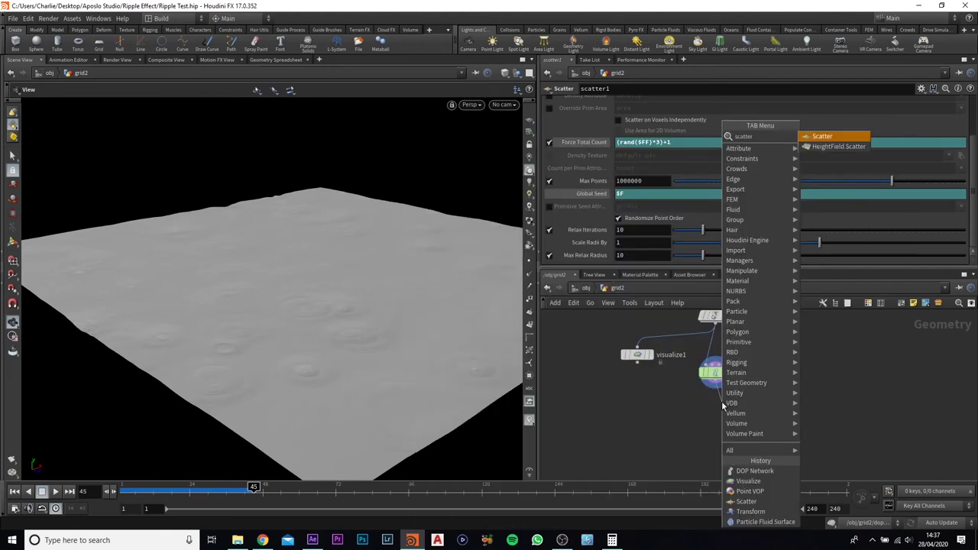
pyautogui.write('er')
pyautogui.press('Return')
pyautogui.click(723, 407)
pyautogui.moveTo(725, 407)
pyautogui.mouseDown()
pyautogui.moveTo(710, 416)
pyautogui.moveTo(719, 416)
pyautogui.mouseUp()
pyautogui.click(715, 415)
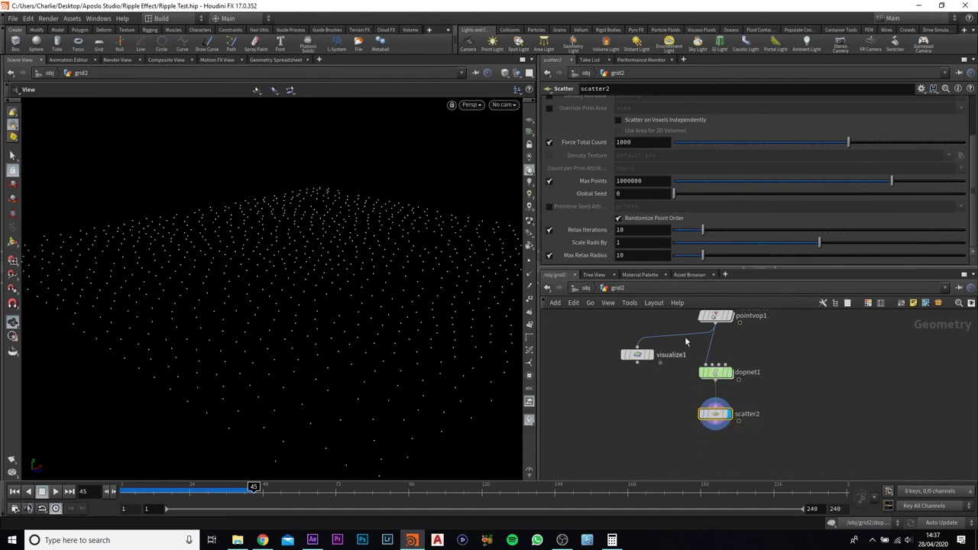
# Step: Set scatter2's Force Total Count to 500000 and inspect the density of the points
pyautogui.click(645, 144)
pyautogui.press('Return')
pyautogui.moveTo(311, 306); pyautogui.dragTo(493, 203)
pyautogui.click(620, 143)
pyautogui.press('Return')
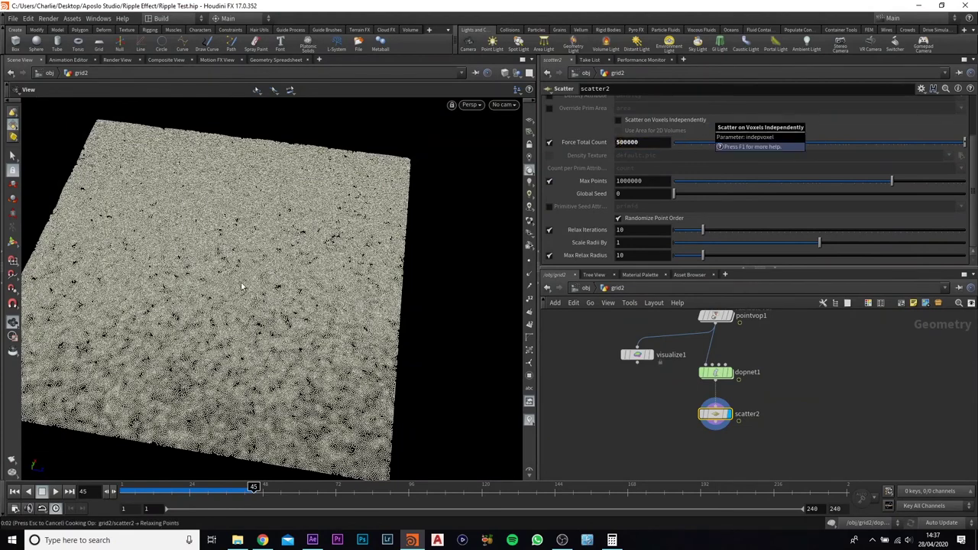
pyautogui.moveTo(279, 283); pyautogui.dragTo(255, 270)
pyautogui.moveTo(255, 270); pyautogui.dragTo(371, 199, button='right')
pyautogui.moveTo(369, 199); pyautogui.dragTo(302, 244)
# Step: Add a Particle Fluid Surface node wired below scatter2 and display its output
pyautogui.click(716, 431)
pyautogui.click(718, 443)
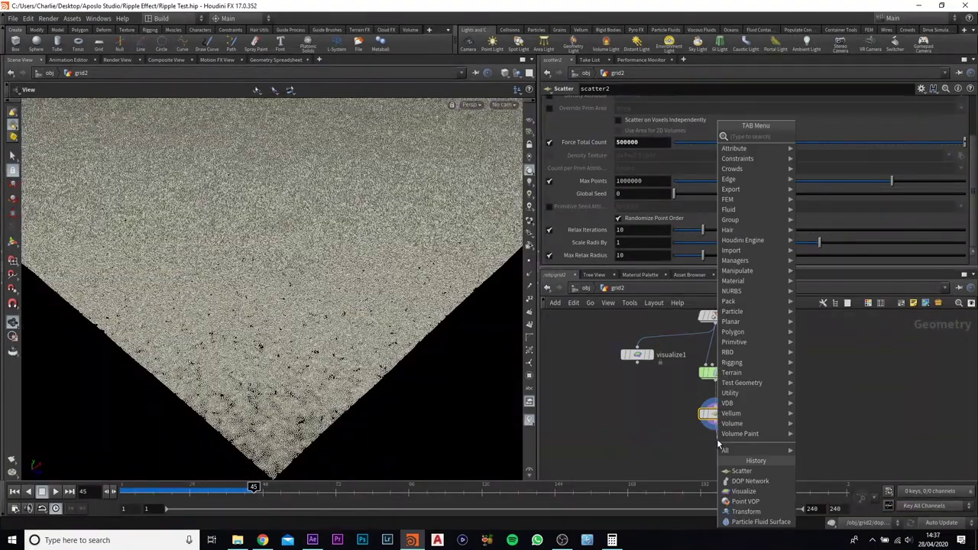
pyautogui.write('part')
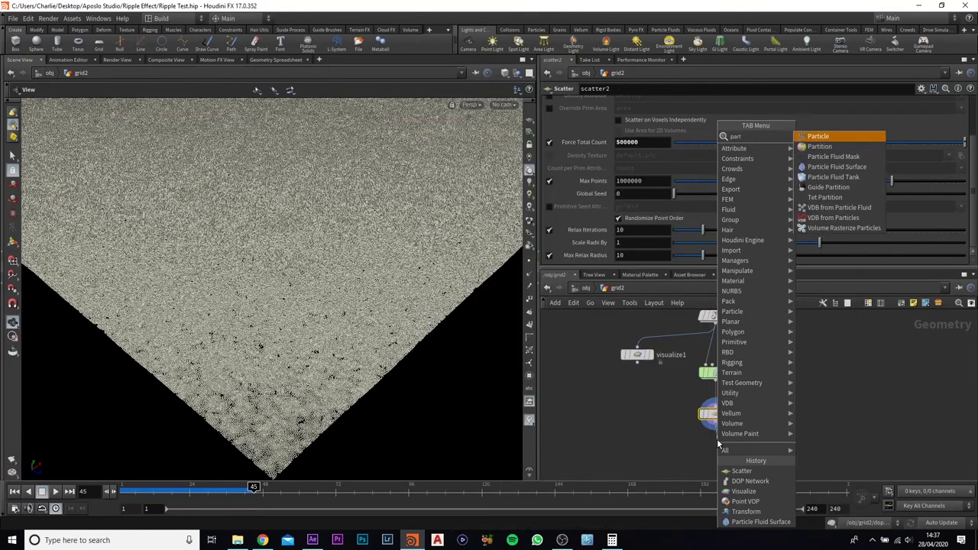
pyautogui.write('i')
pyautogui.press('Down')
pyautogui.press('Down')
pyautogui.press('Down')
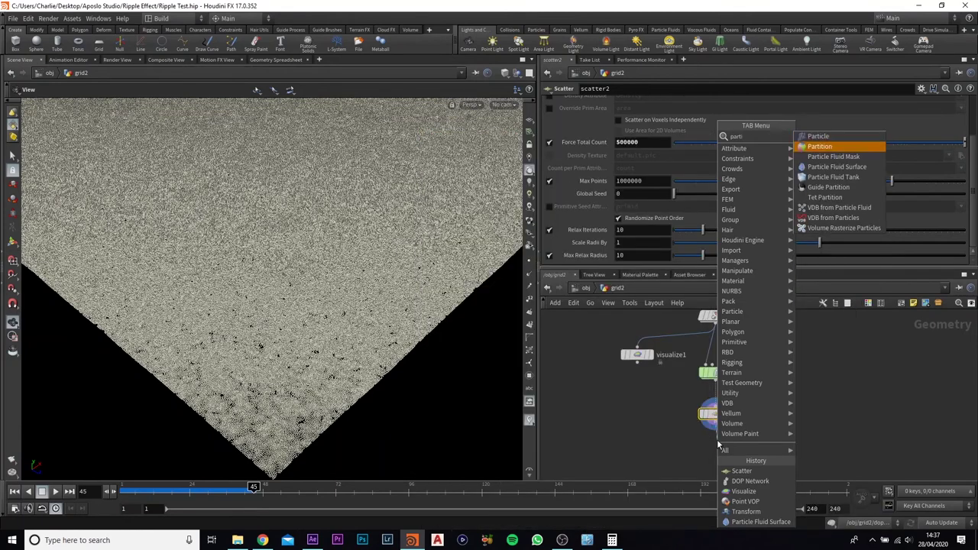
pyautogui.press('Return')
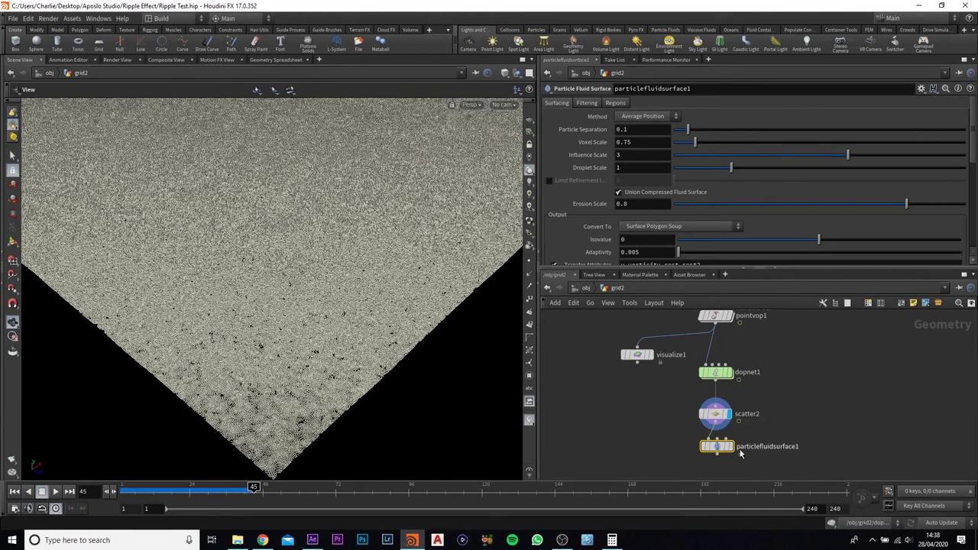
pyautogui.click(730, 447)
pyautogui.moveTo(824, 406); pyautogui.dragTo(688, 453)
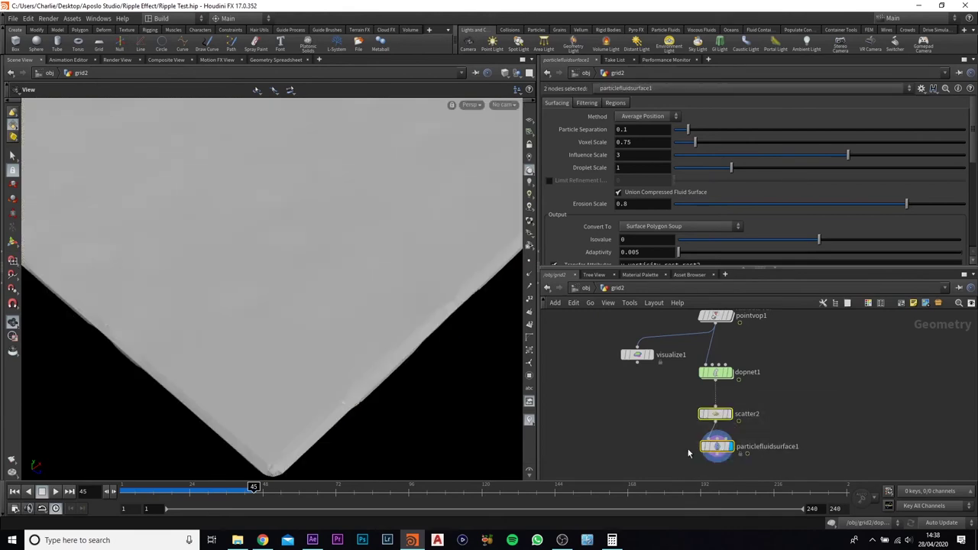
pyautogui.click(769, 443)
# Step: Set particlefluidsurface1's Particle Separation to 0.02 and Droplet Scale to 0.4
pyautogui.moveTo(345, 292)
pyautogui.mouseDown()
pyautogui.moveTo(306, 244)
pyautogui.moveTo(360, 306)
pyautogui.moveTo(338, 292)
pyautogui.moveTo(315, 306)
pyautogui.moveTo(341, 304)
pyautogui.mouseUp()
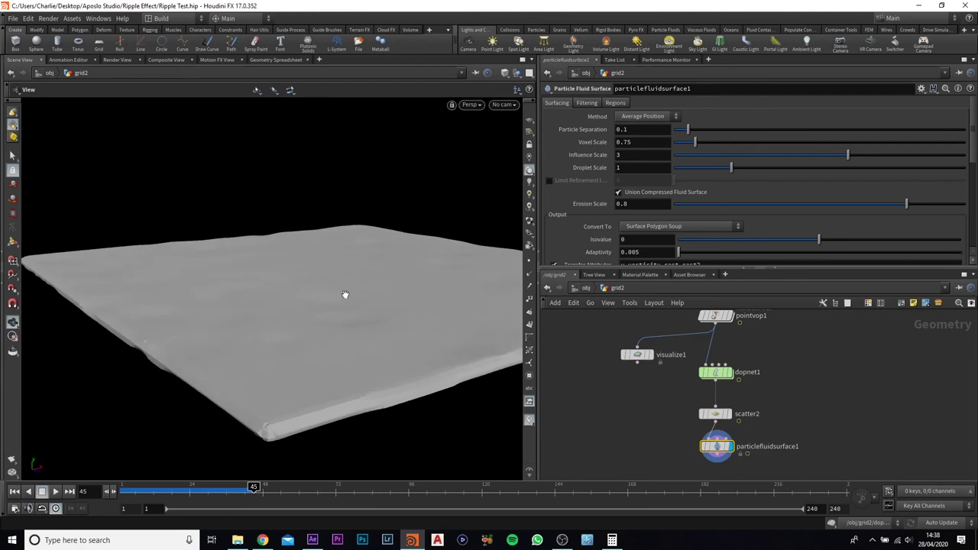
pyautogui.click(648, 130)
pyautogui.write('2')
pyautogui.press('Return')
pyautogui.moveTo(321, 252); pyautogui.dragTo(316, 323)
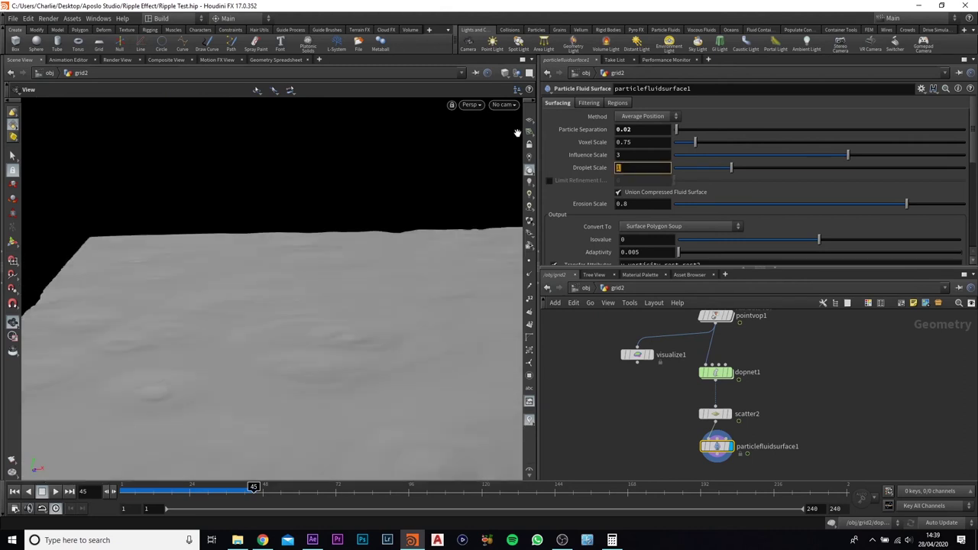
pyautogui.write('0.4')
pyautogui.press('Return')
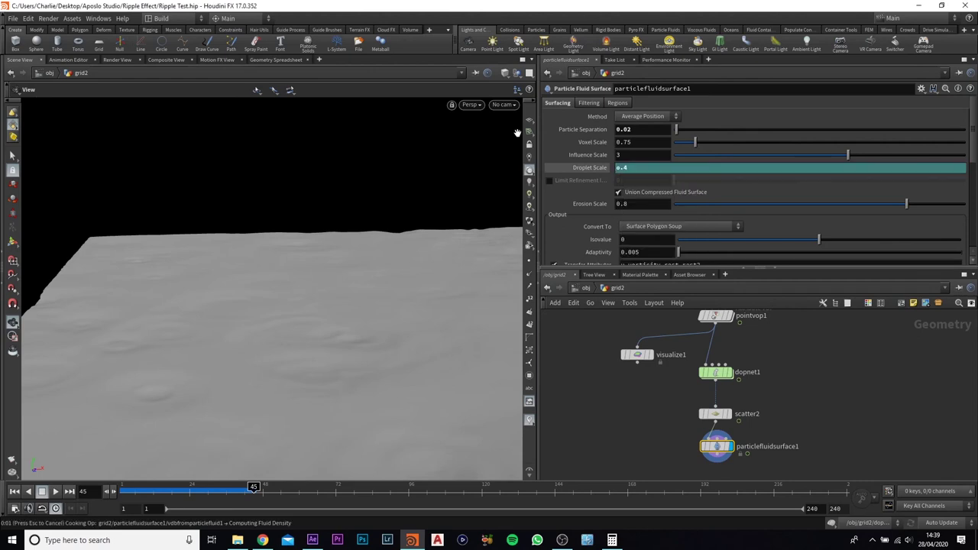
# Step: Undo the last parameter change and set particlefluidsurface1's Droplet Scale to 0.4
pyautogui.hotkey('ctrl', 'z')
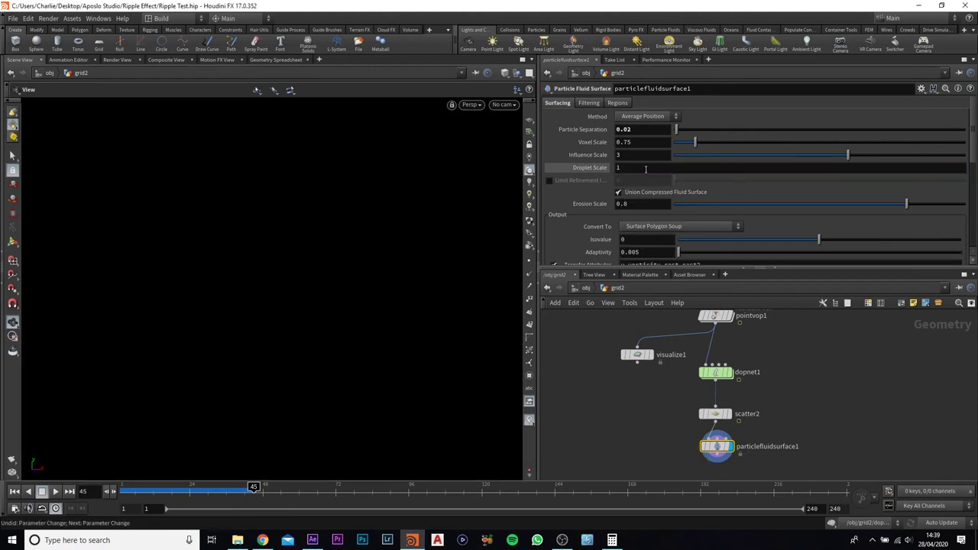
pyautogui.write('0.4')
pyautogui.press('Return')
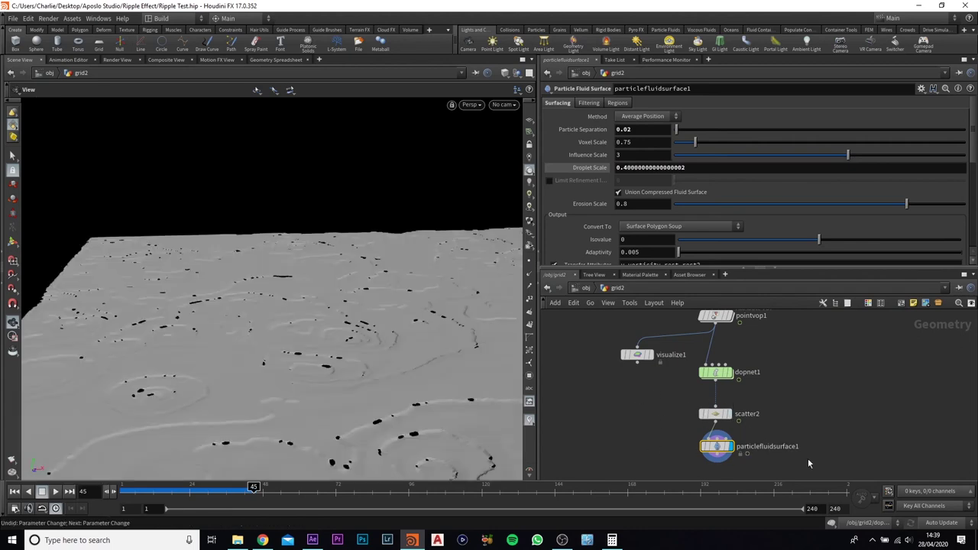
# Step: Make room below dopnet1 and insert a Transform node between dopnet1 and scatter2
pyautogui.moveTo(808, 458); pyautogui.dragTo(817, 404, button='middle')
pyautogui.keyDown('shift'); pyautogui.click(723, 362); pyautogui.keyUp('shift')
pyautogui.moveTo(723, 365); pyautogui.dragTo(722, 428)
pyautogui.click(769, 350)
pyautogui.press('Tab')
pyautogui.write('tran')
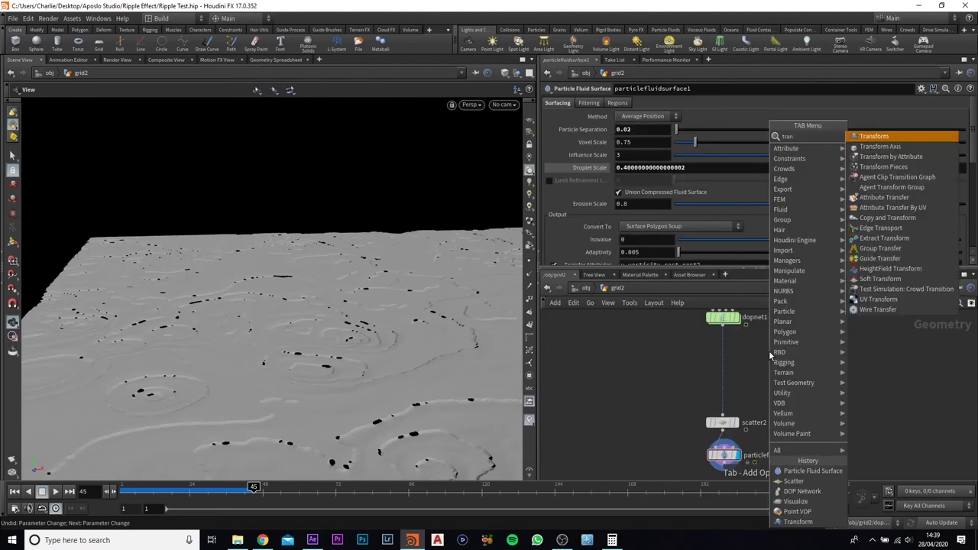
pyautogui.press('Return')
pyautogui.click(726, 349)
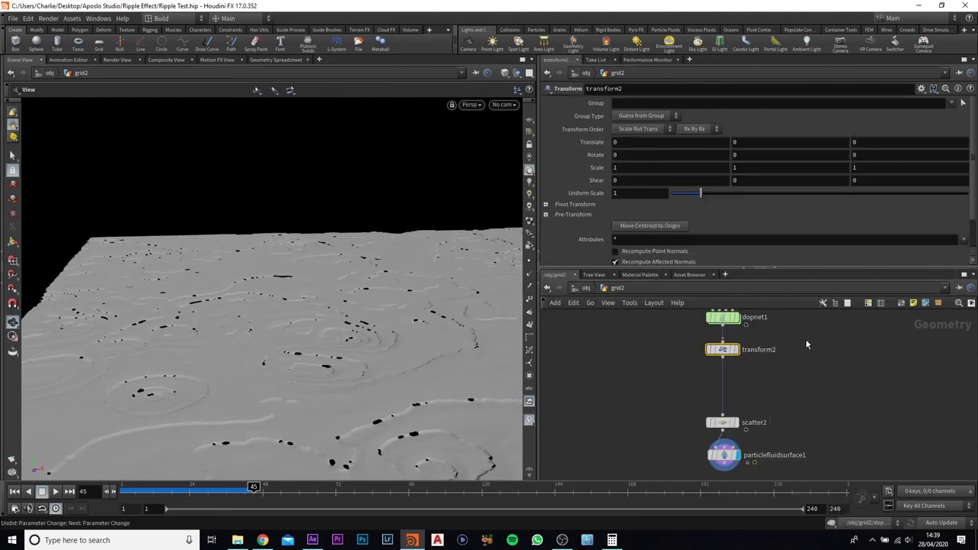
pyautogui.moveTo(724, 350); pyautogui.dragTo(723, 352)
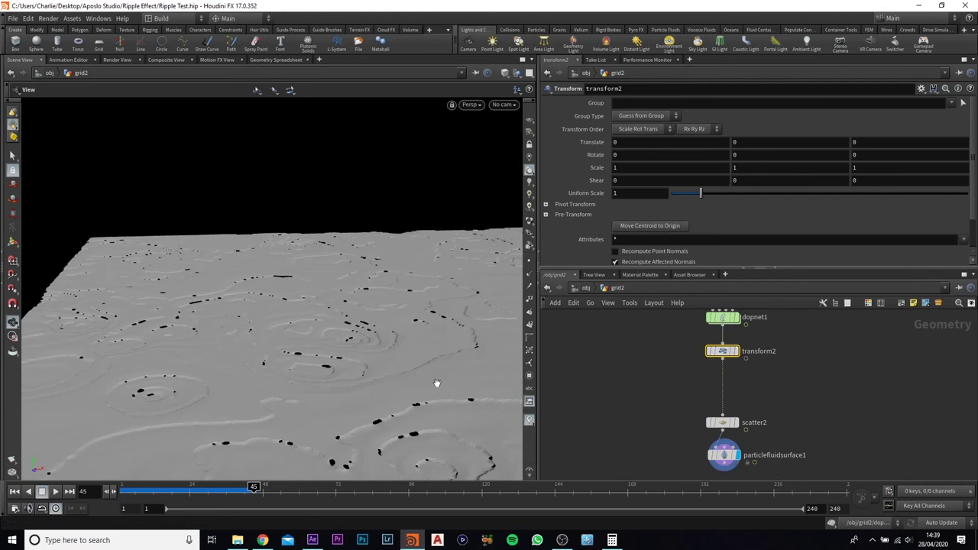
# Step: Set transform2's Y scale to 4 and inspect the exaggerated ripples up close
pyautogui.click(759, 166)
pyautogui.press('Return')
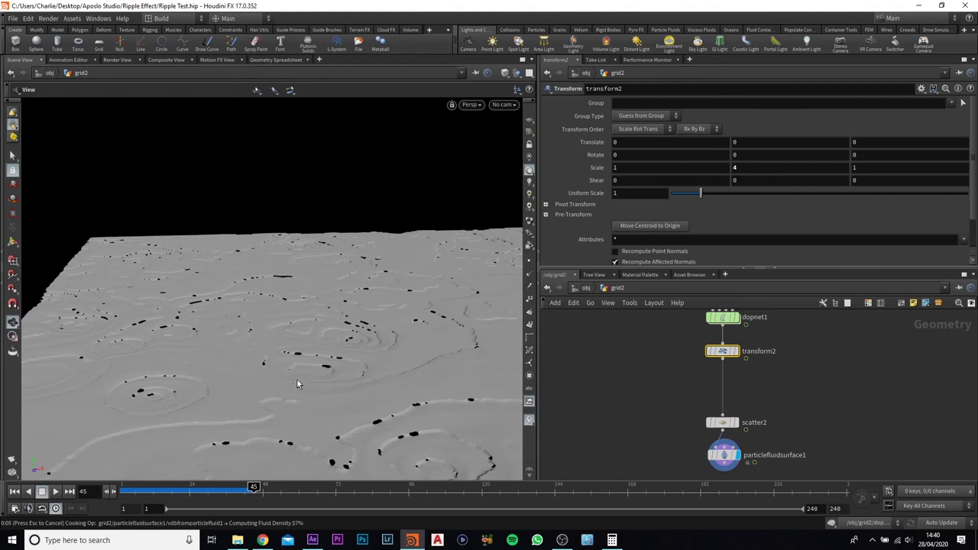
pyautogui.moveTo(240, 405); pyautogui.dragTo(291, 356)
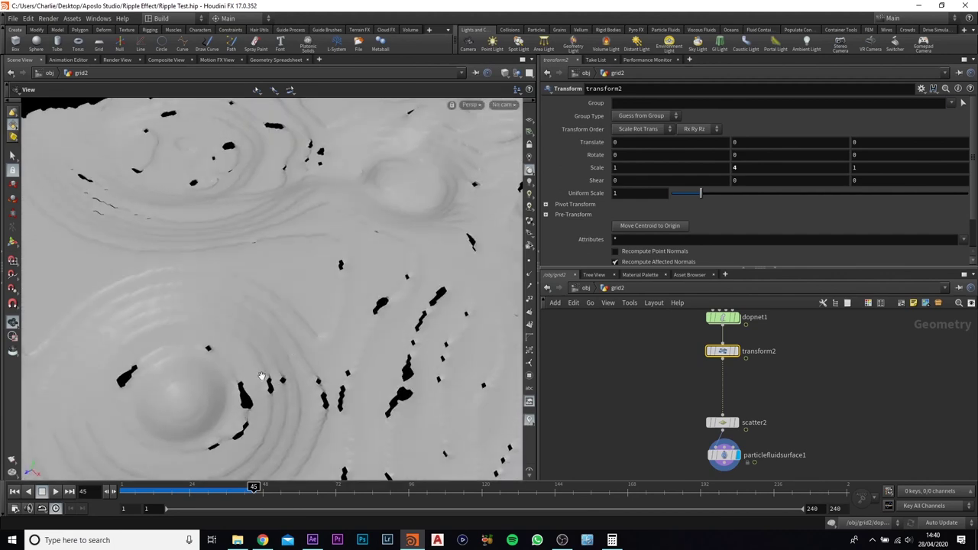
# Step: Insert a Smooth node between transform2 and scatter2 and set its Filter Quality to 5
pyautogui.click(723, 423)
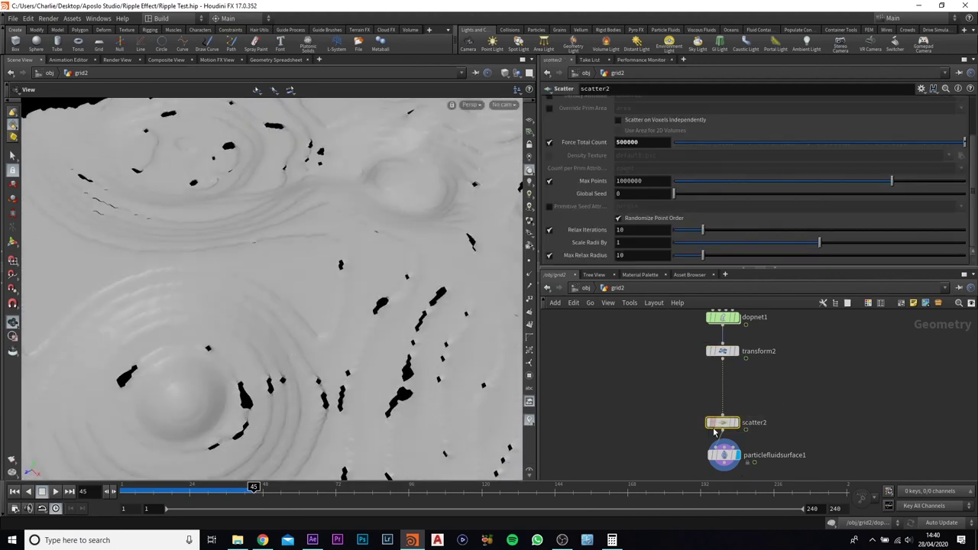
pyautogui.press('Tab')
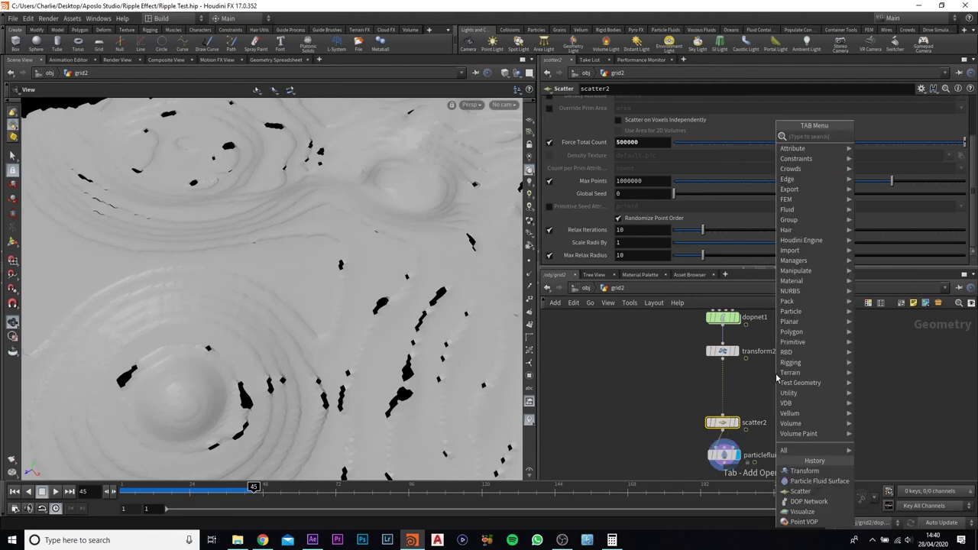
pyautogui.write('smo')
pyautogui.press('Return')
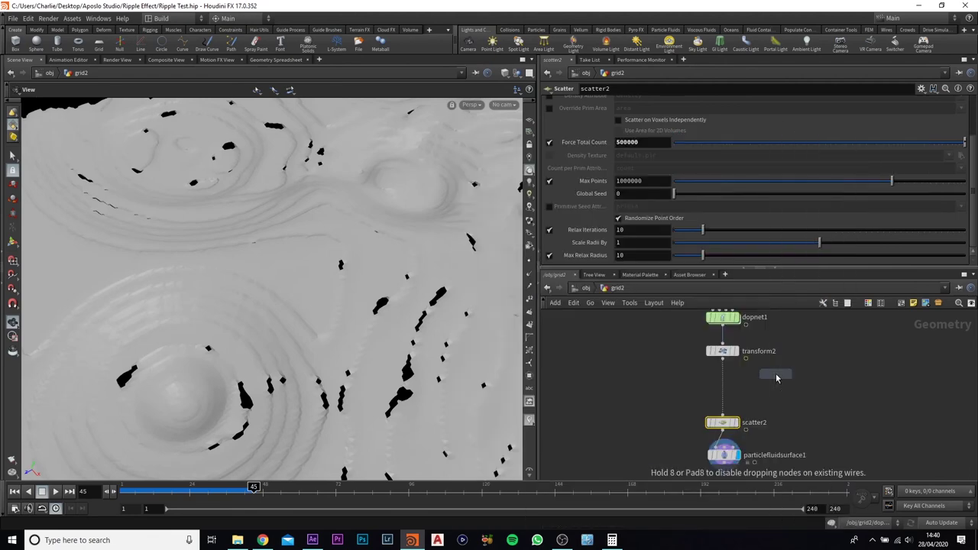
pyautogui.click(720, 387)
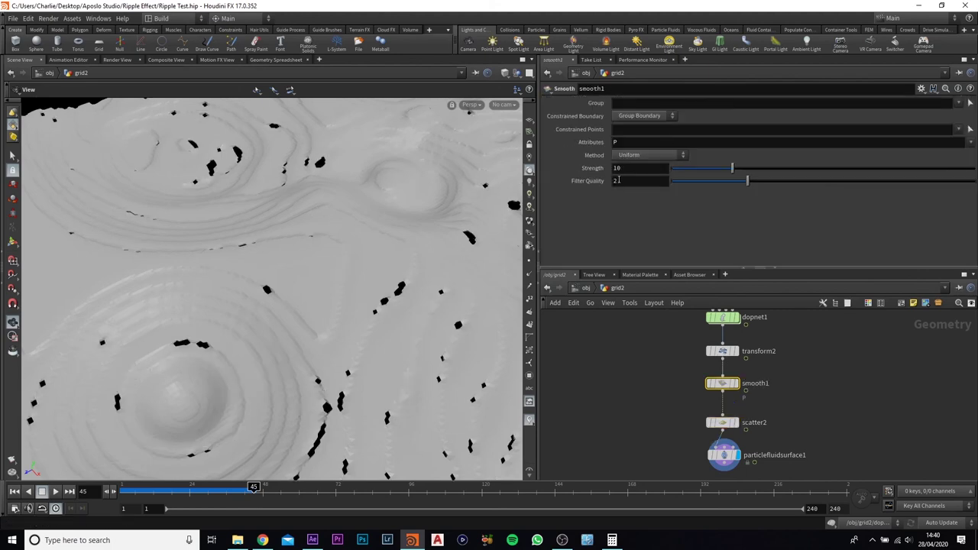
pyautogui.moveTo(748, 182); pyautogui.dragTo(796, 183)
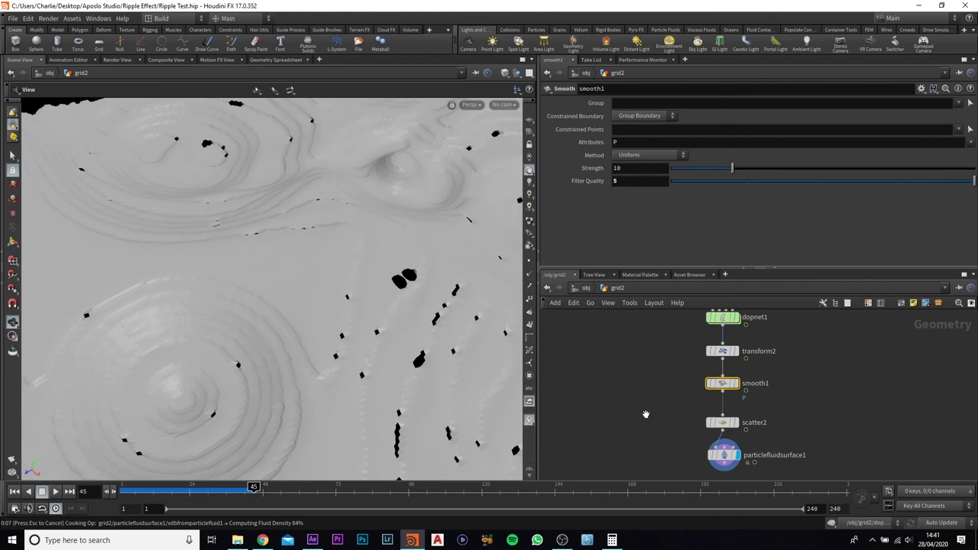
# Step: Set scatter2's Force Total Count to 1000000
pyautogui.click(722, 423)
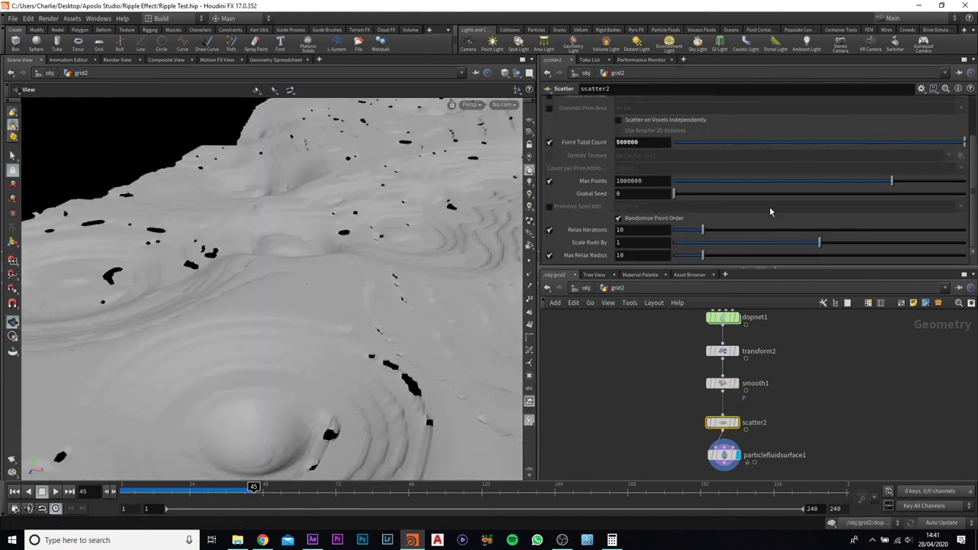
pyautogui.click(622, 142)
pyautogui.write('0')
pyautogui.press('Return')
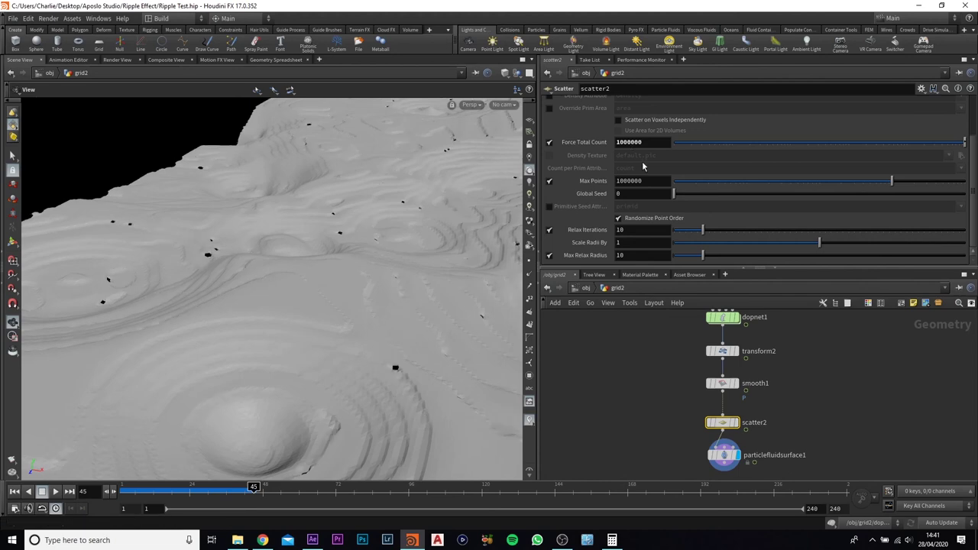
# Step: Set transform2's Y scale to 2
pyautogui.click(722, 350)
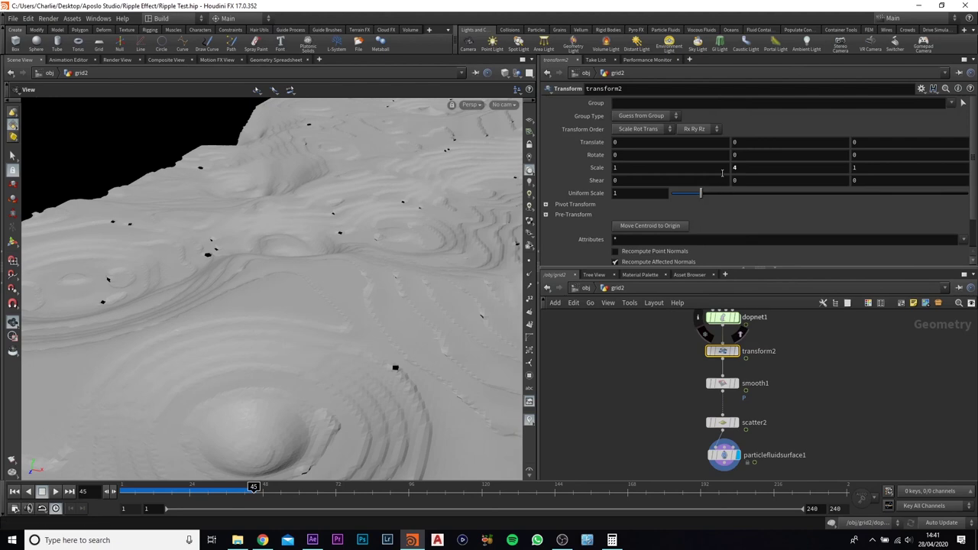
pyautogui.click(757, 168)
pyautogui.write('2')
pyautogui.press('Return')
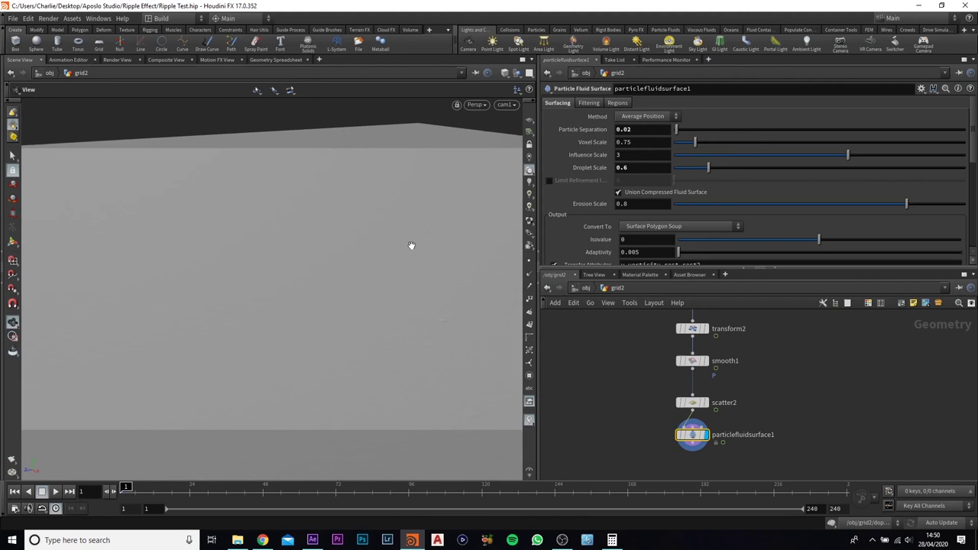
# Step: Look through cam1, play the ripple animation and inspect the fluid surface at frame 40
pyautogui.moveTo(327, 290); pyautogui.dragTo(413, 287)
pyautogui.moveTo(461, 232); pyautogui.dragTo(492, 113)
pyautogui.click(501, 106)
pyautogui.click(519, 157)
pyautogui.click(58, 490)
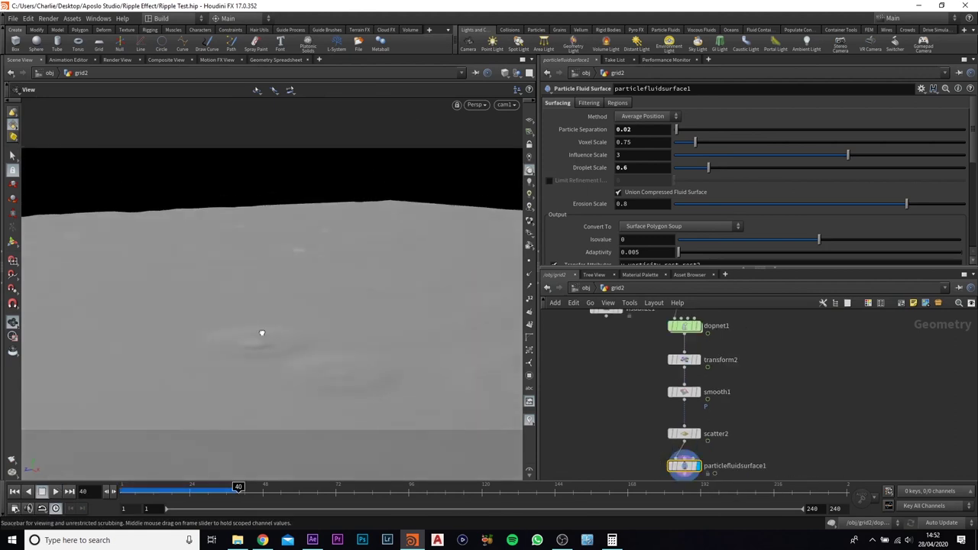
pyautogui.moveTo(247, 336); pyautogui.dragTo(272, 339)
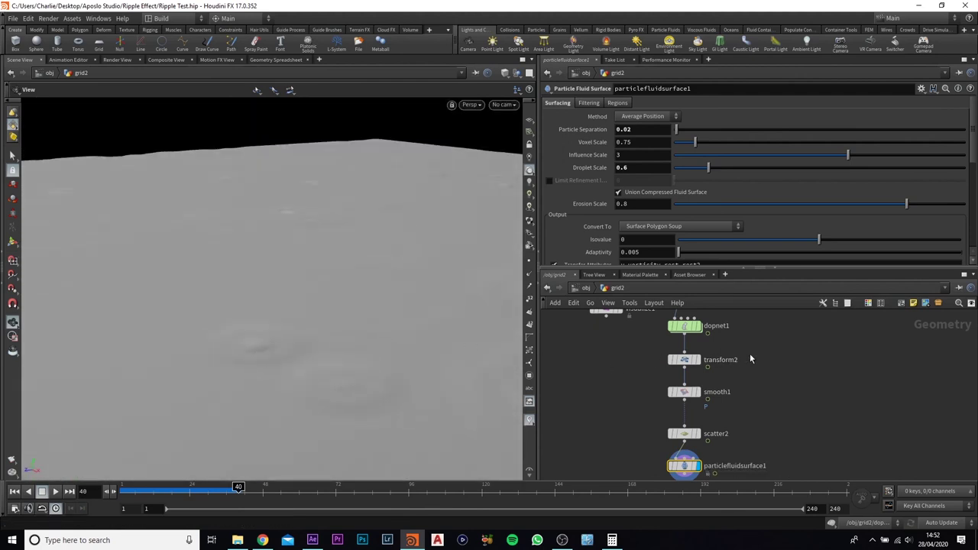
# Step: Set transform2's Y scale to 4 for taller ripples and check the surface up close at frame 40
pyautogui.moveTo(772, 349); pyautogui.dragTo(649, 368)
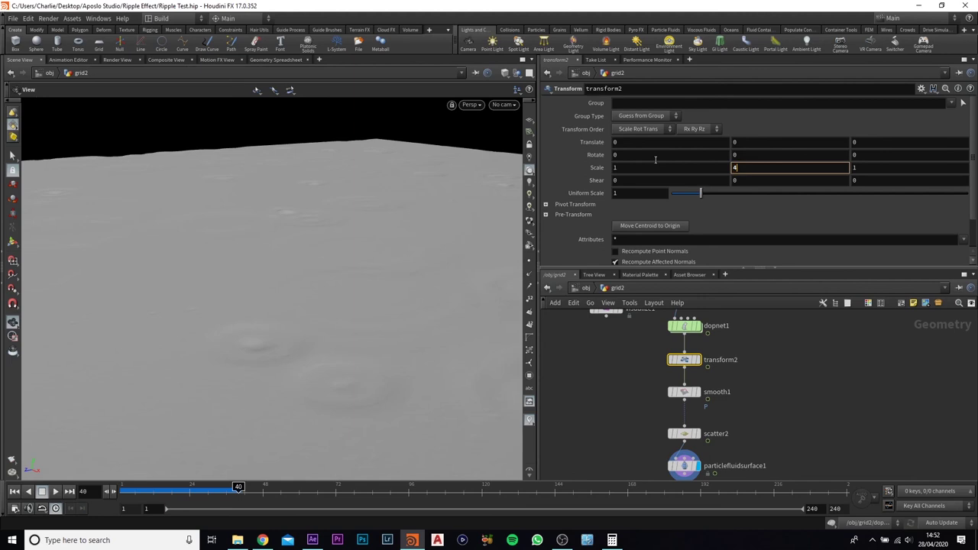
pyautogui.press('Return')
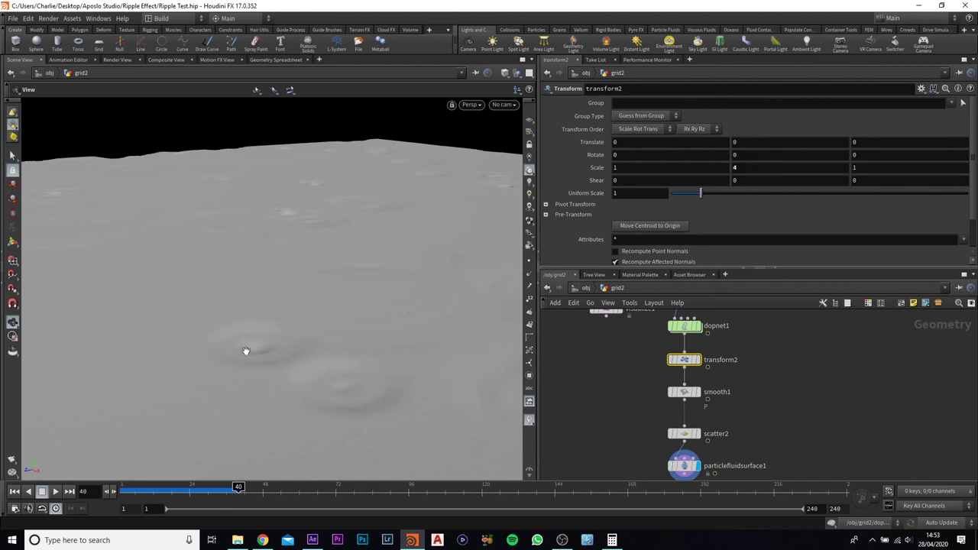
pyautogui.moveTo(318, 250); pyautogui.dragTo(135, 194)
pyautogui.moveTo(373, 286); pyautogui.dragTo(249, 240)
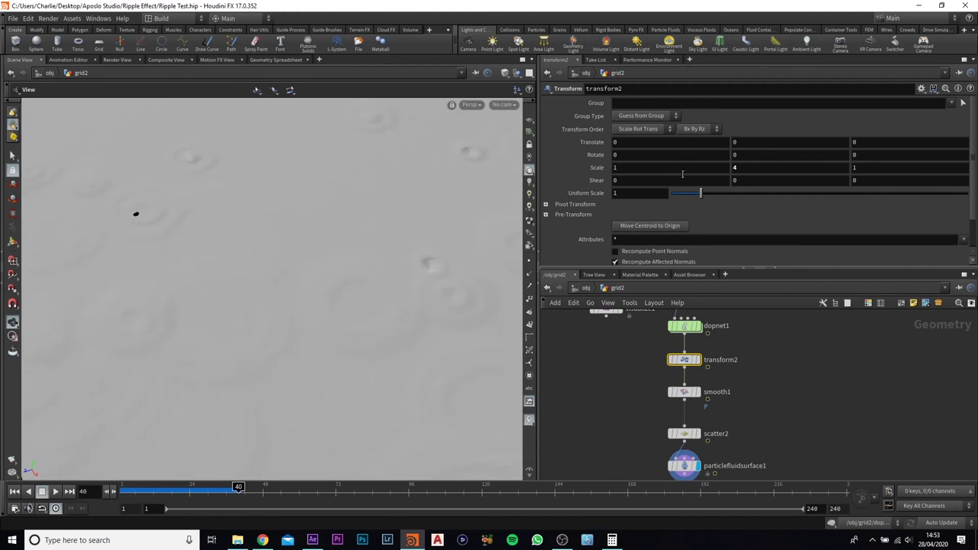
# Step: Select particlefluidsurface1 and examine its meshed ripple surface for holes from several angles
pyautogui.click(684, 465)
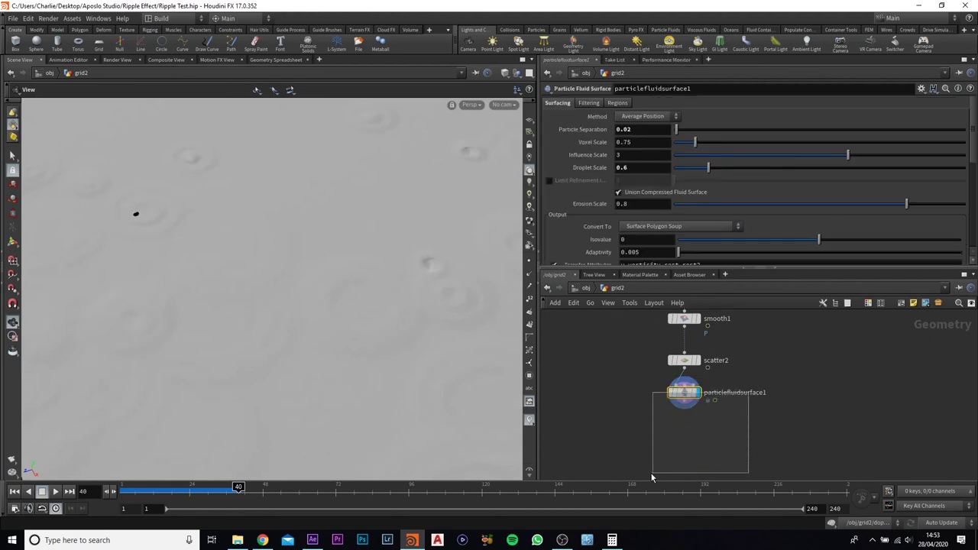
pyautogui.moveTo(326, 277); pyautogui.dragTo(134, 216)
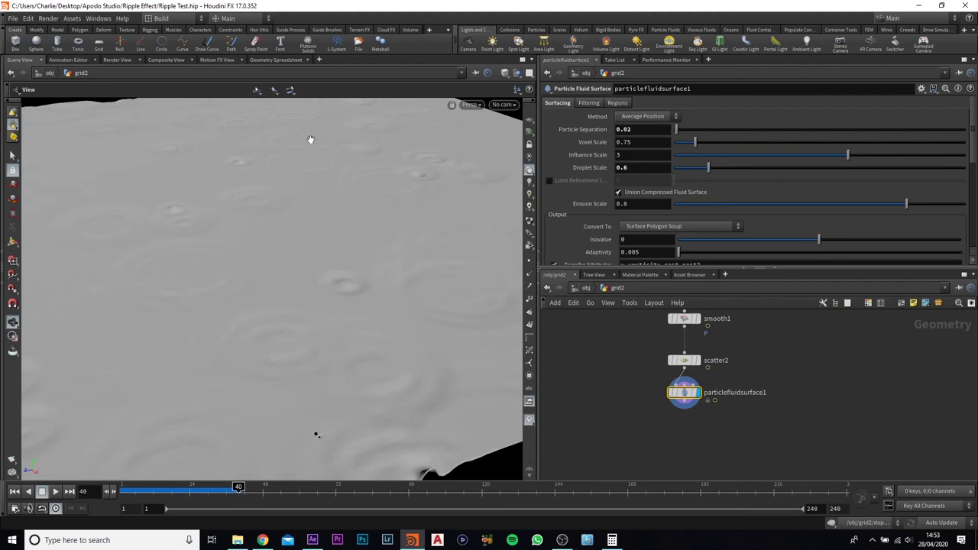
pyautogui.moveTo(443, 179); pyautogui.dragTo(408, 260)
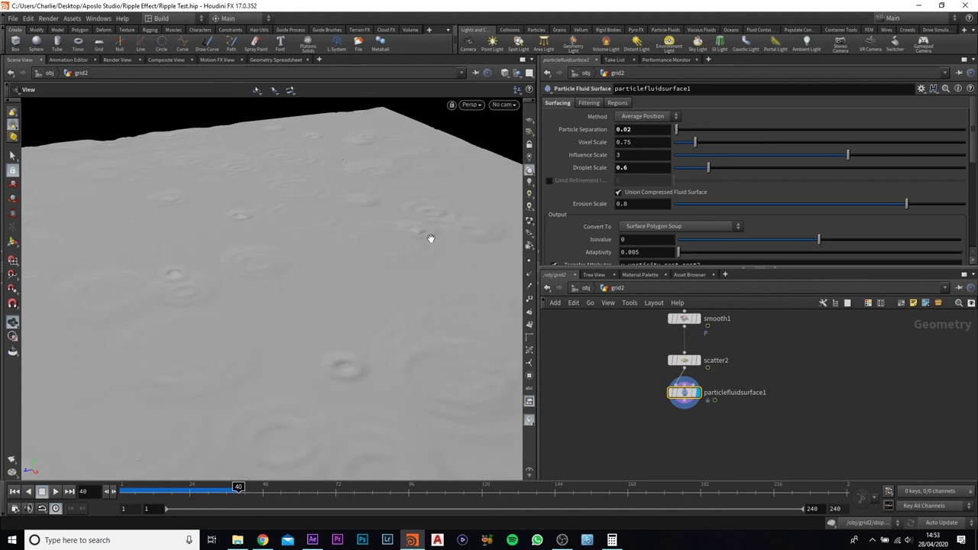
pyautogui.keyDown('alt'); pyautogui.moveTo(354, 223); pyautogui.dragTo(308, 273); pyautogui.keyUp('alt')
pyautogui.keyDown('alt'); pyautogui.moveTo(308, 273); pyautogui.dragTo(385, 286, button='middle'); pyautogui.keyUp('alt')
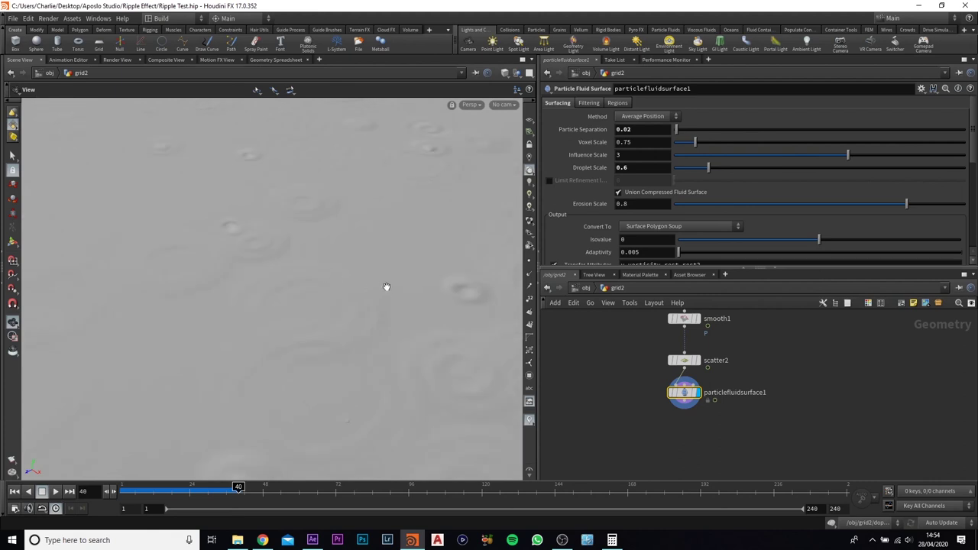